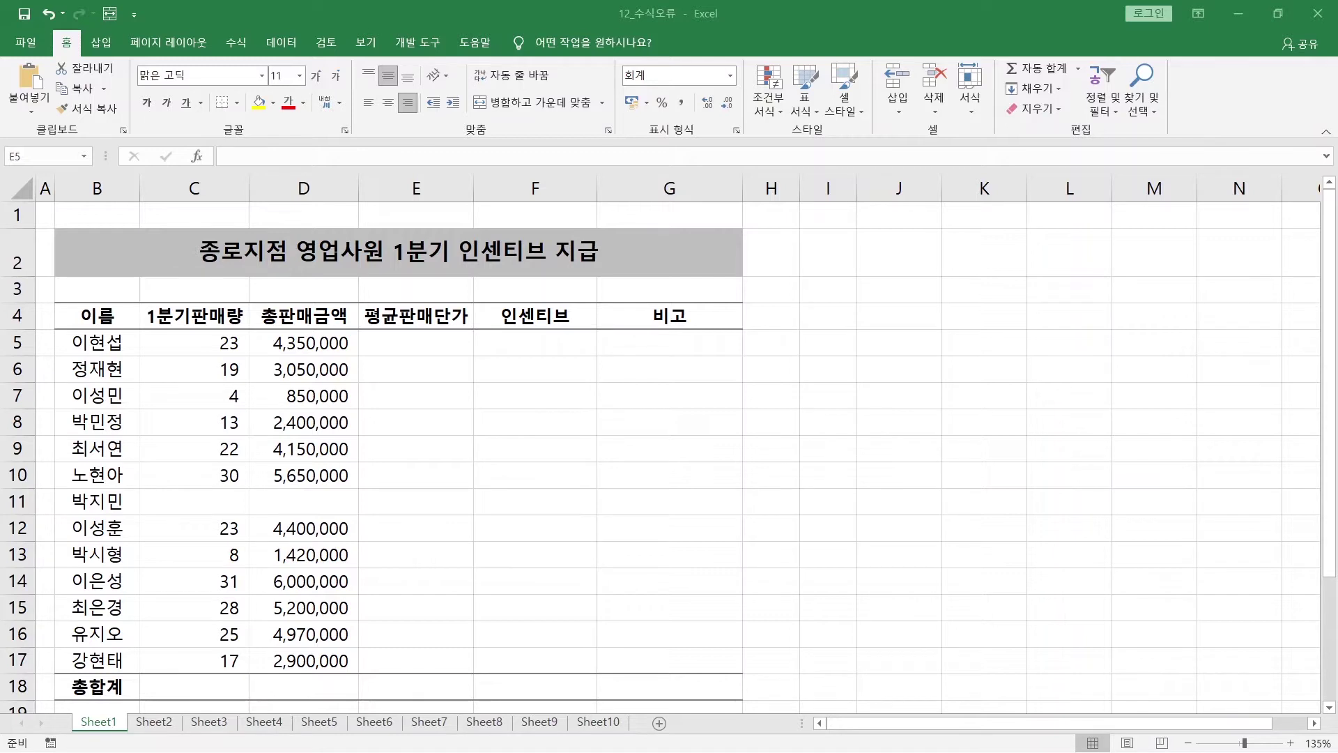
Step: Calculate the average unit price in E5 with =D5/C5 and fill the formula down to E17
left_click(434, 343)
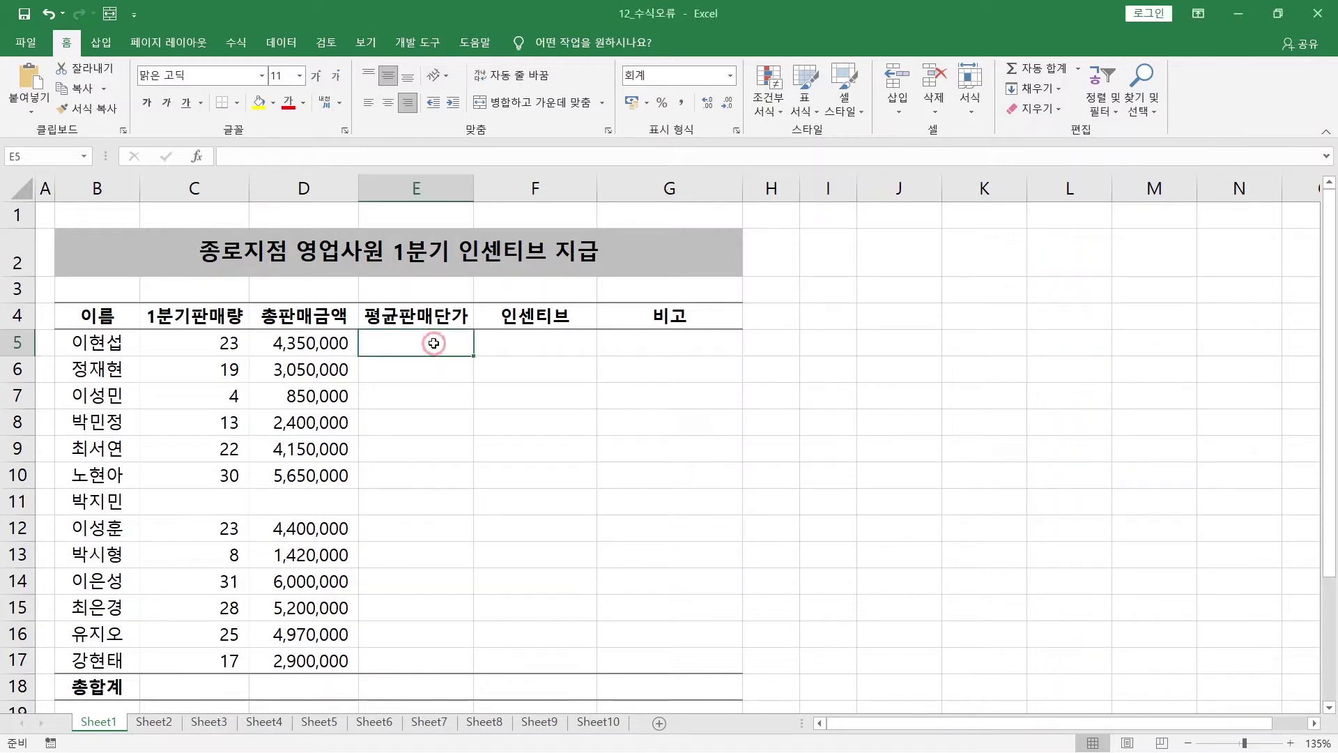
left_click(197, 343)
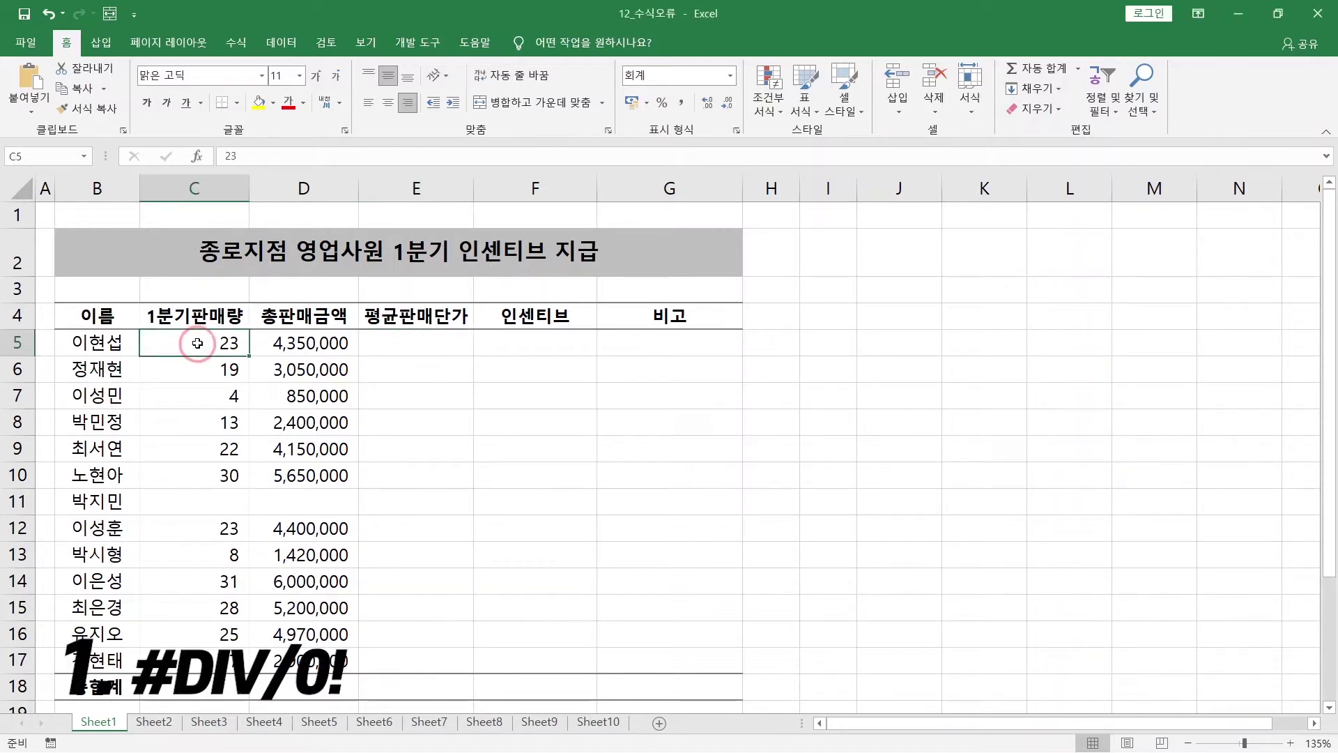
left_click(299, 346)
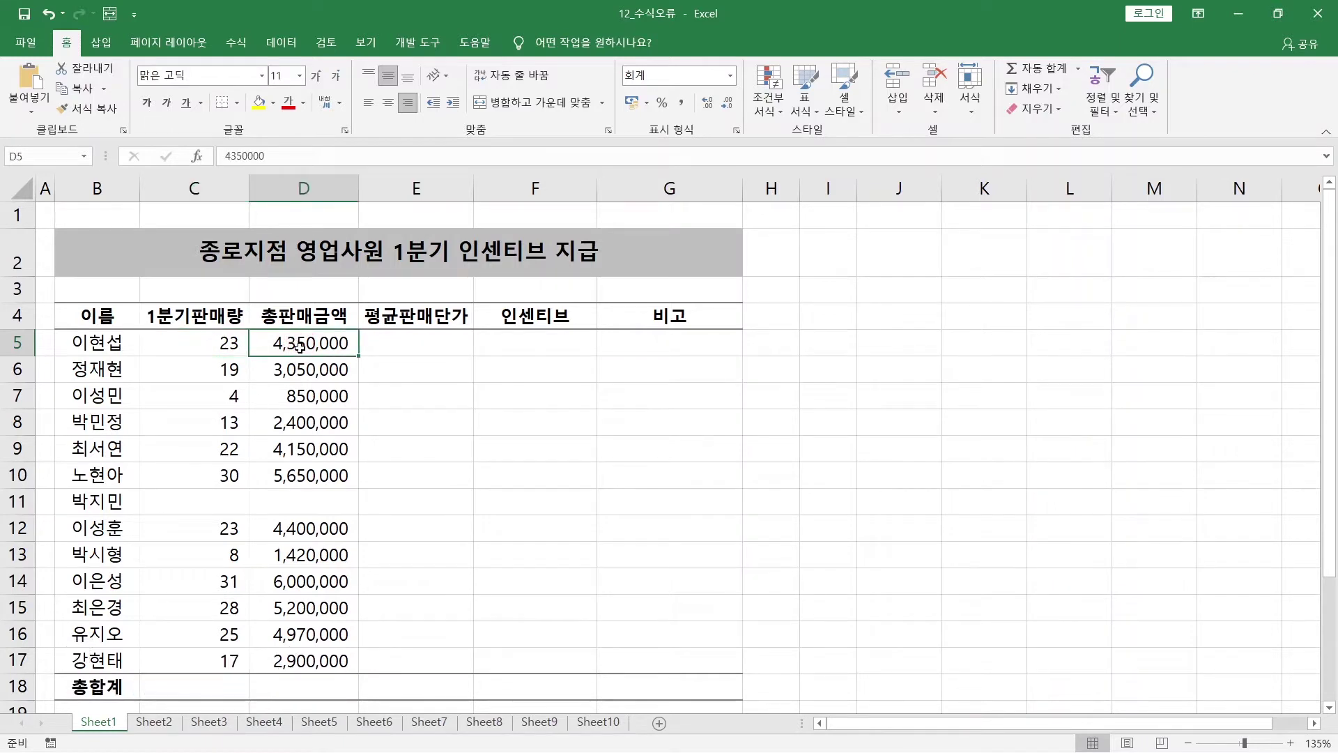
left_click(413, 347)
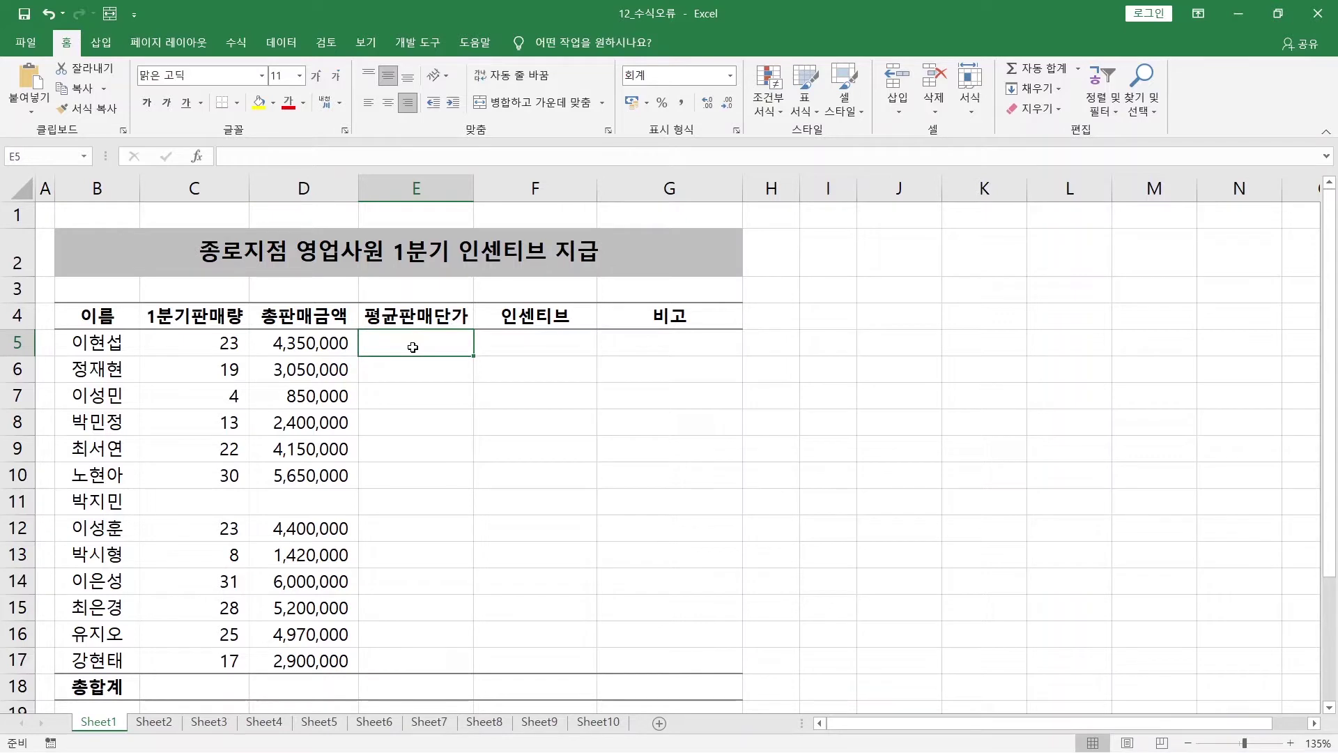
type("=")
key("Left")
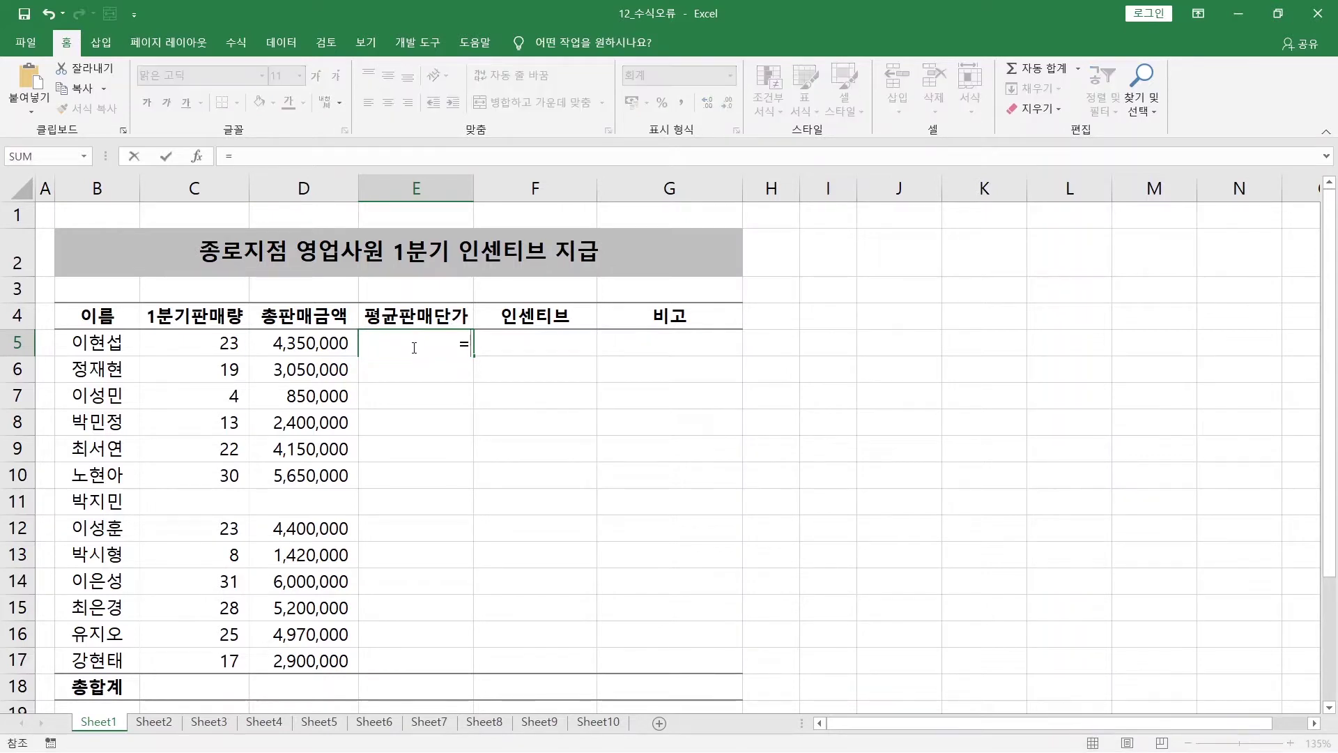
type("/")
key("Left")
key("Left")
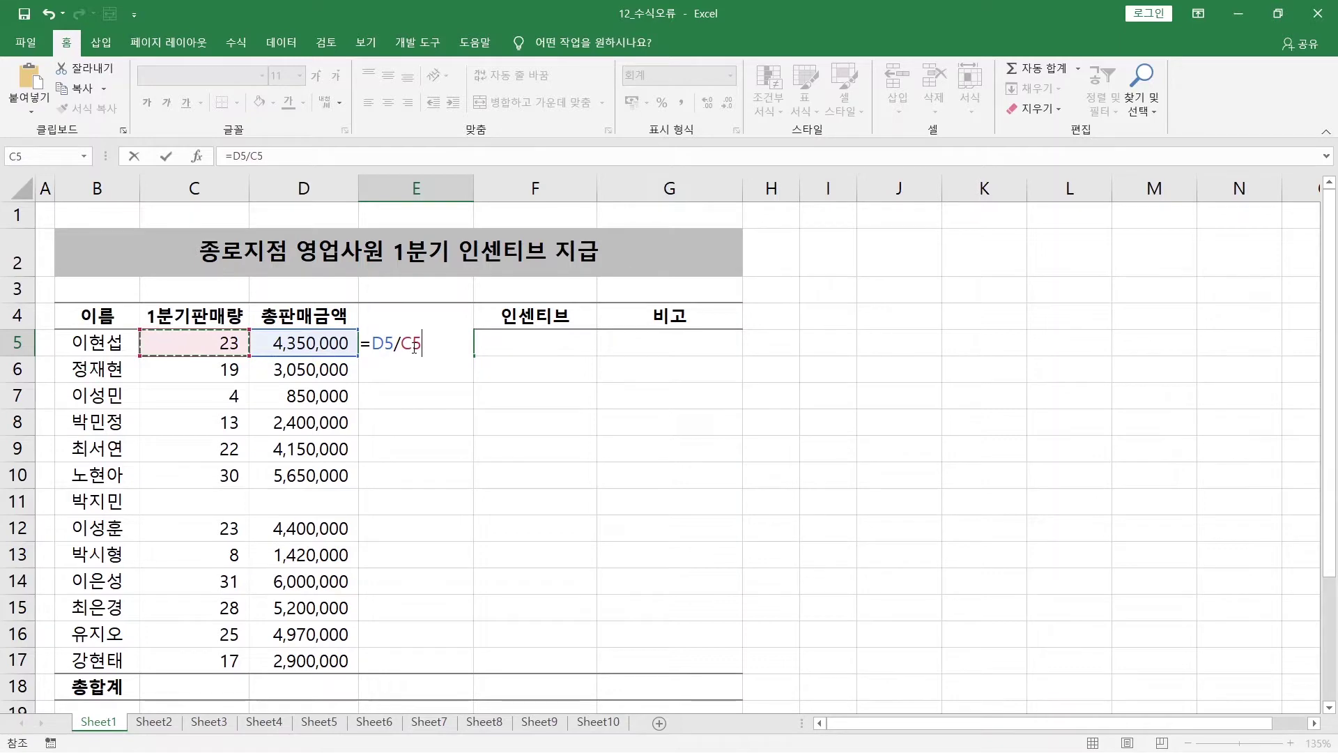
key("Return")
left_click(413, 347)
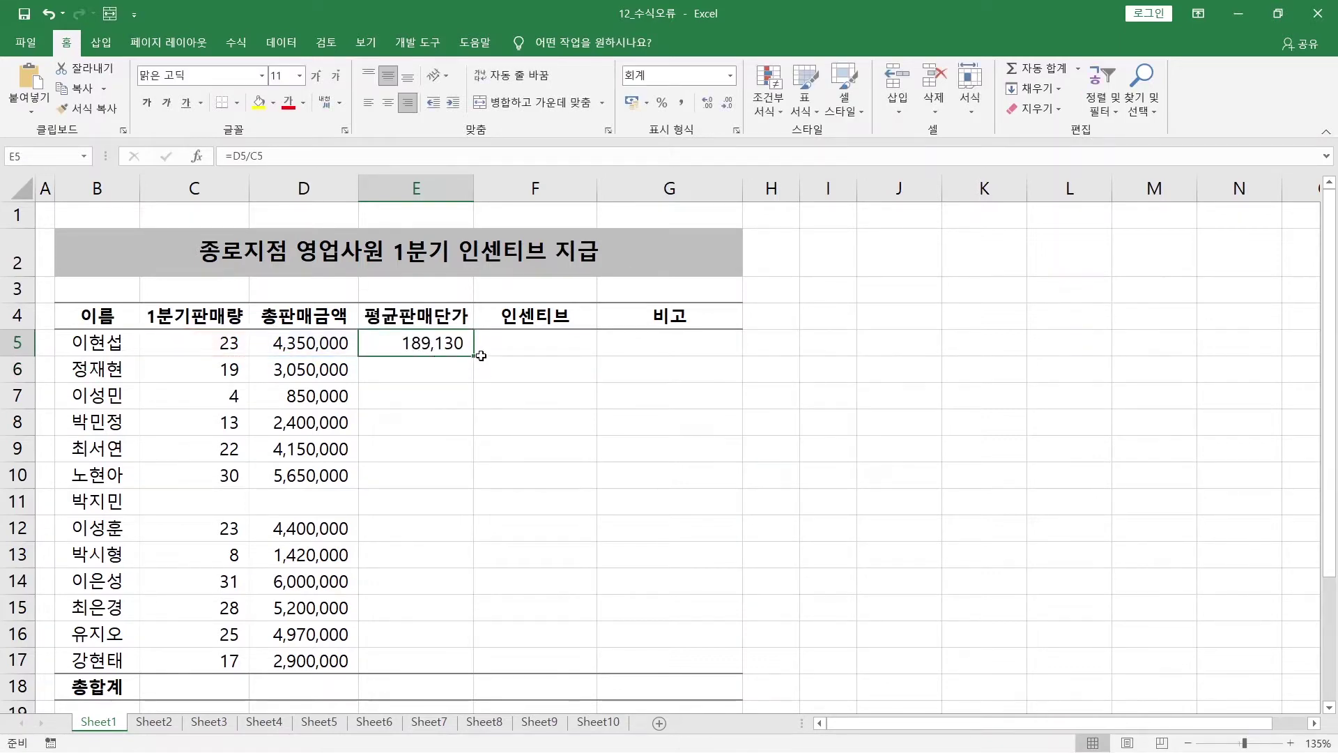
left_click_drag(481, 355, 455, 662)
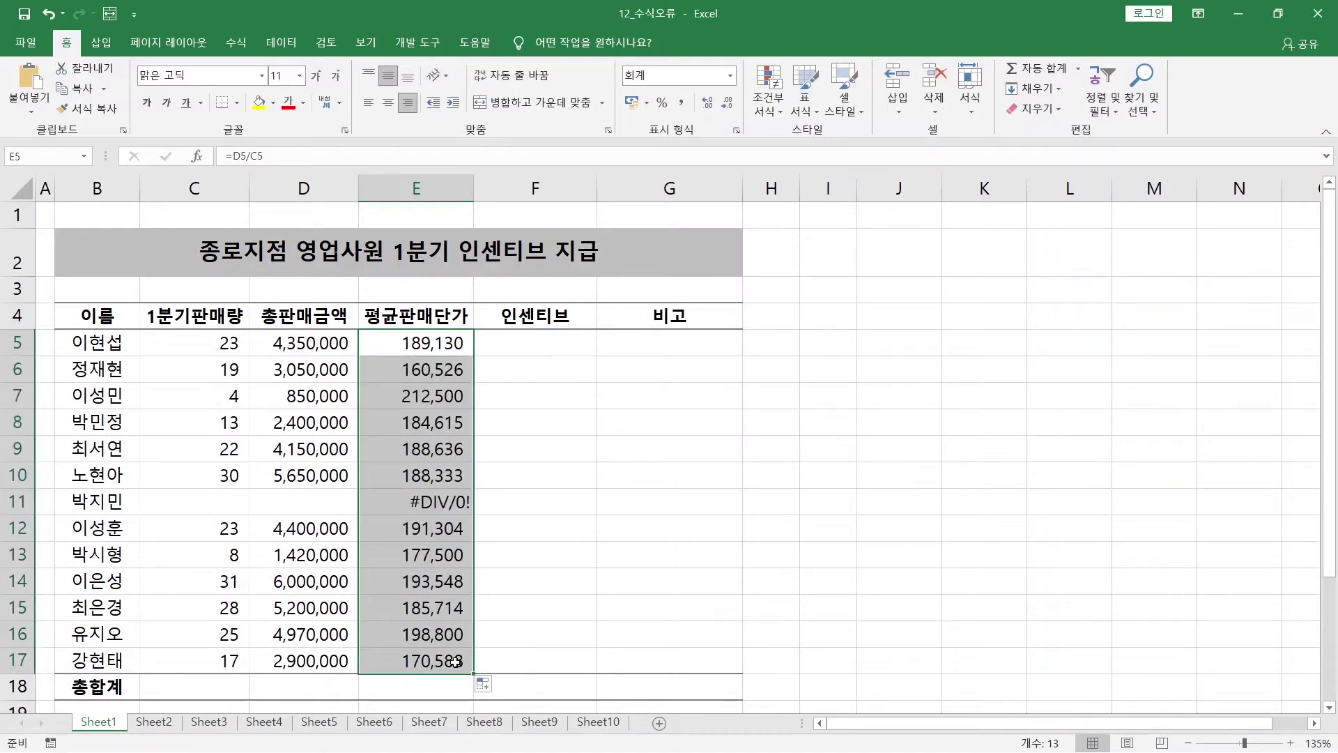
Step: Examine row 11, comparing the average unit price formula in E11 with its divisor cell C11
left_click(26, 501)
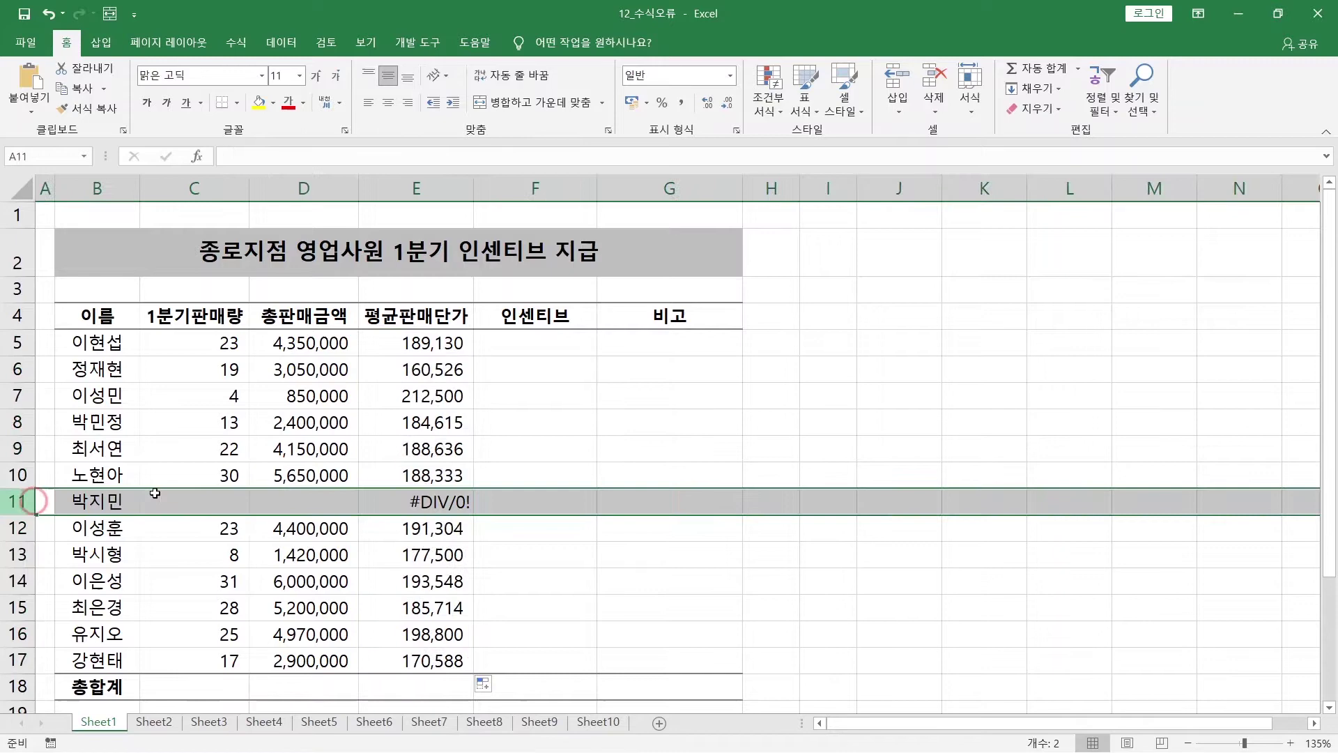
left_click(416, 497)
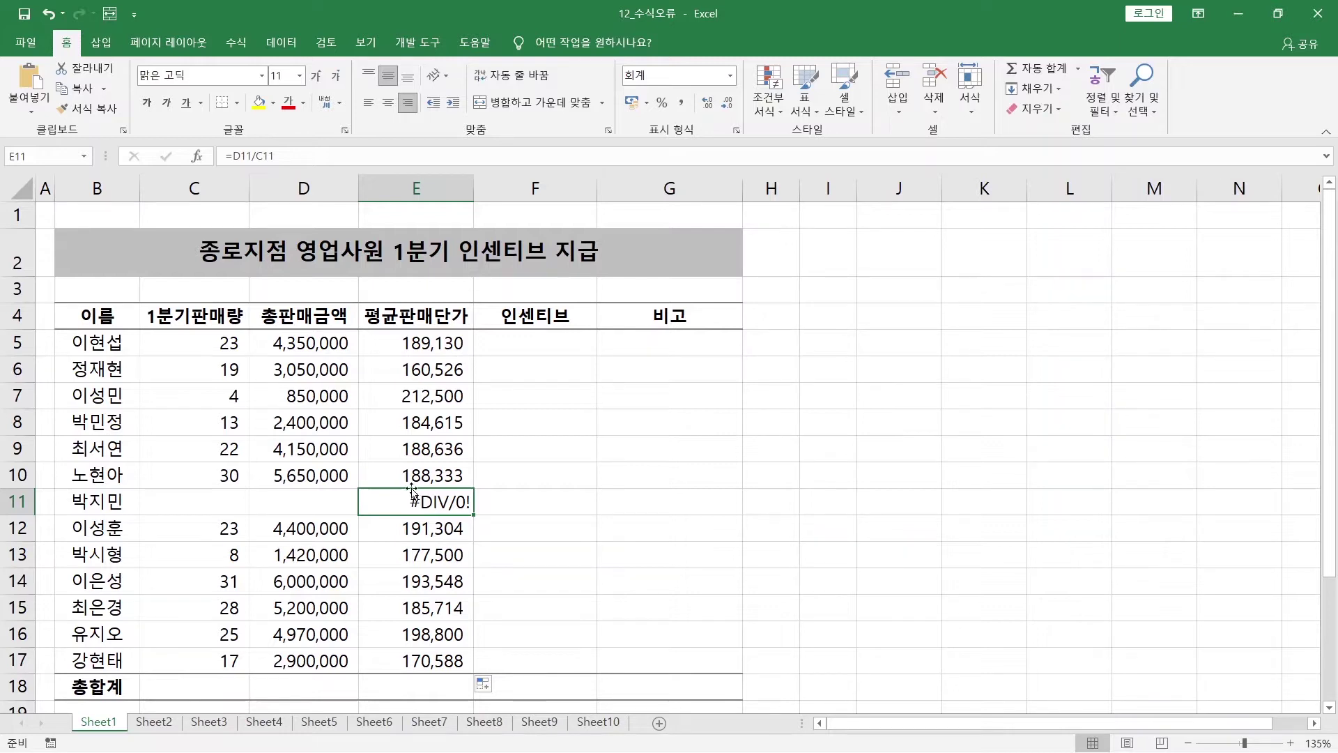
left_click(182, 504)
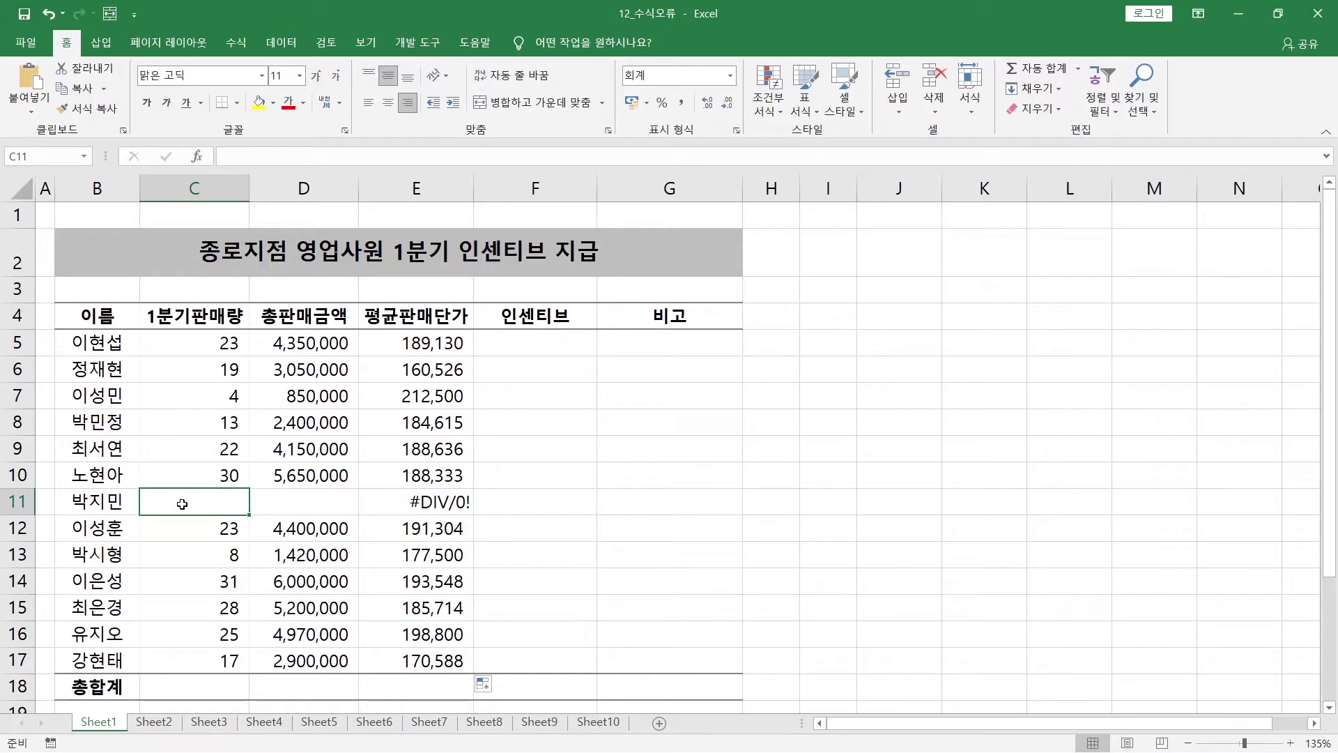
left_click(391, 509)
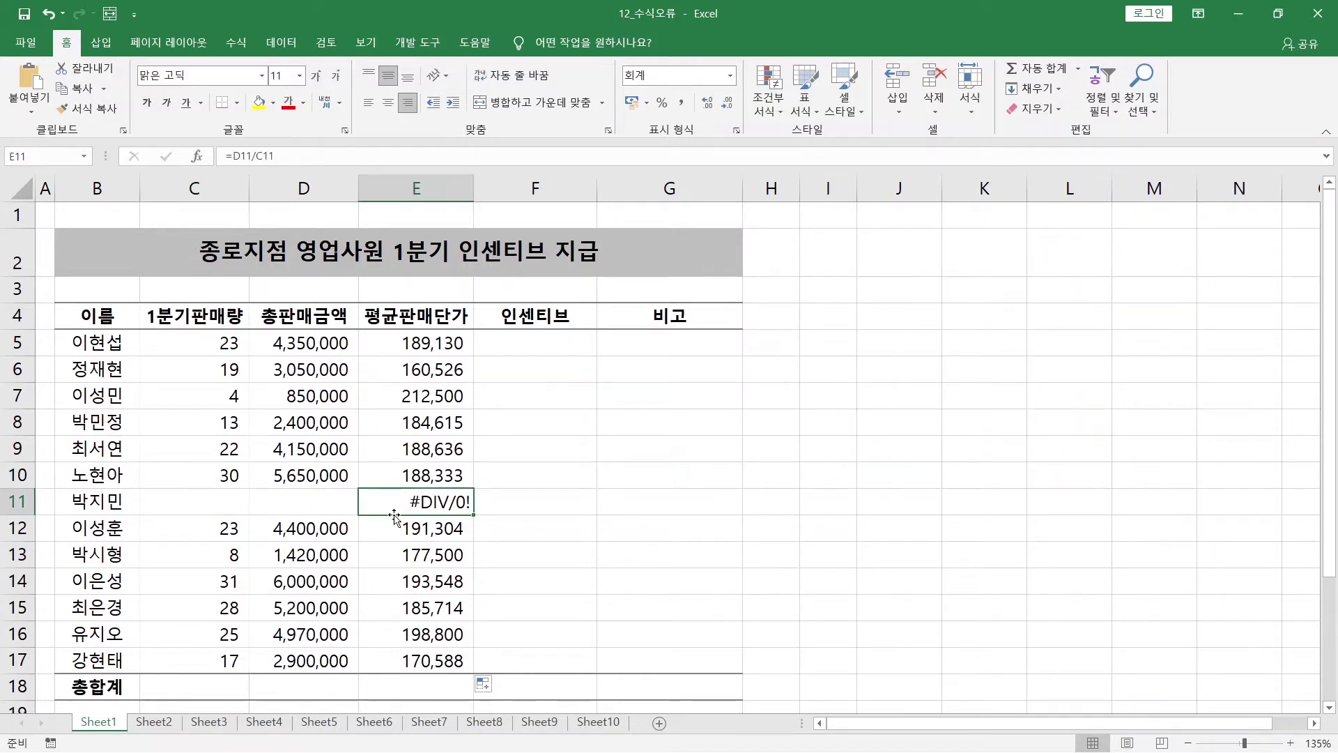
Step: On Sheet2, highlight the 1분기 총 header in N4 of the reference table with yellow fill
left_click(163, 727)
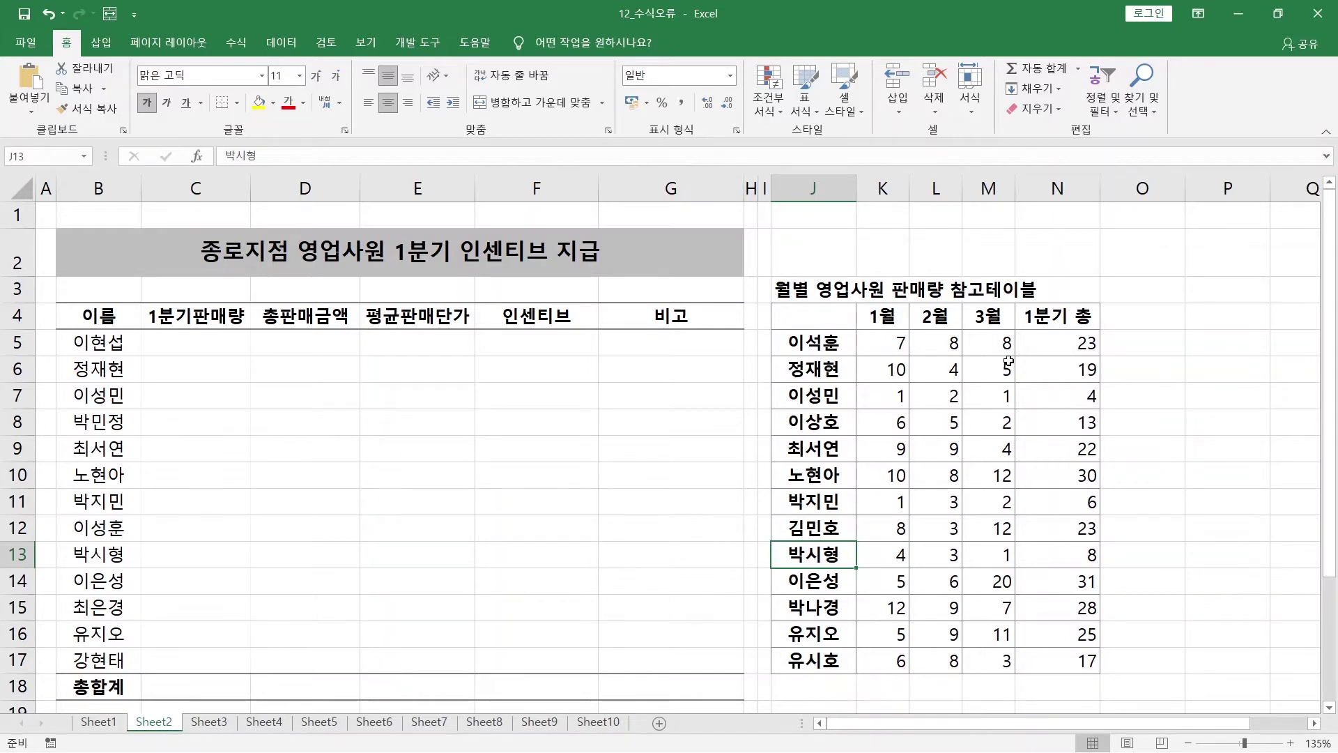
left_click_drag(170, 345, 122, 649)
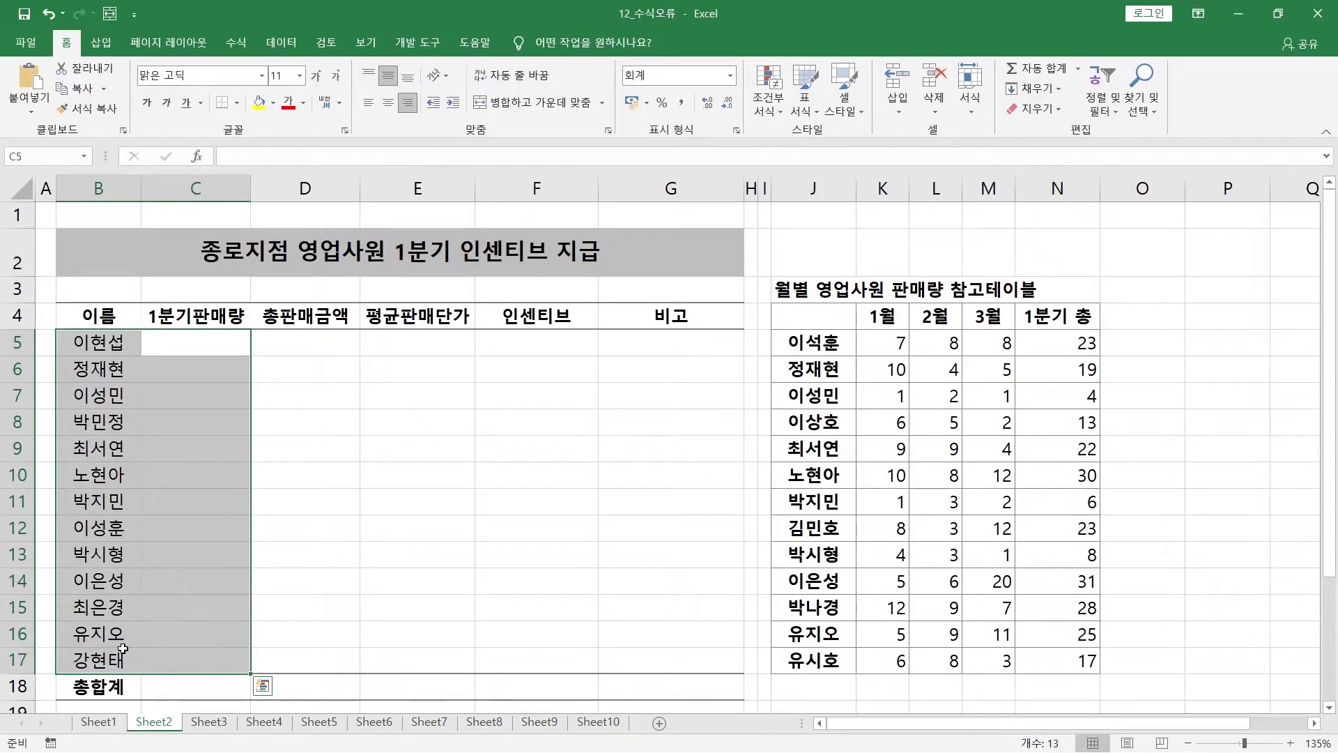
left_click(1064, 322)
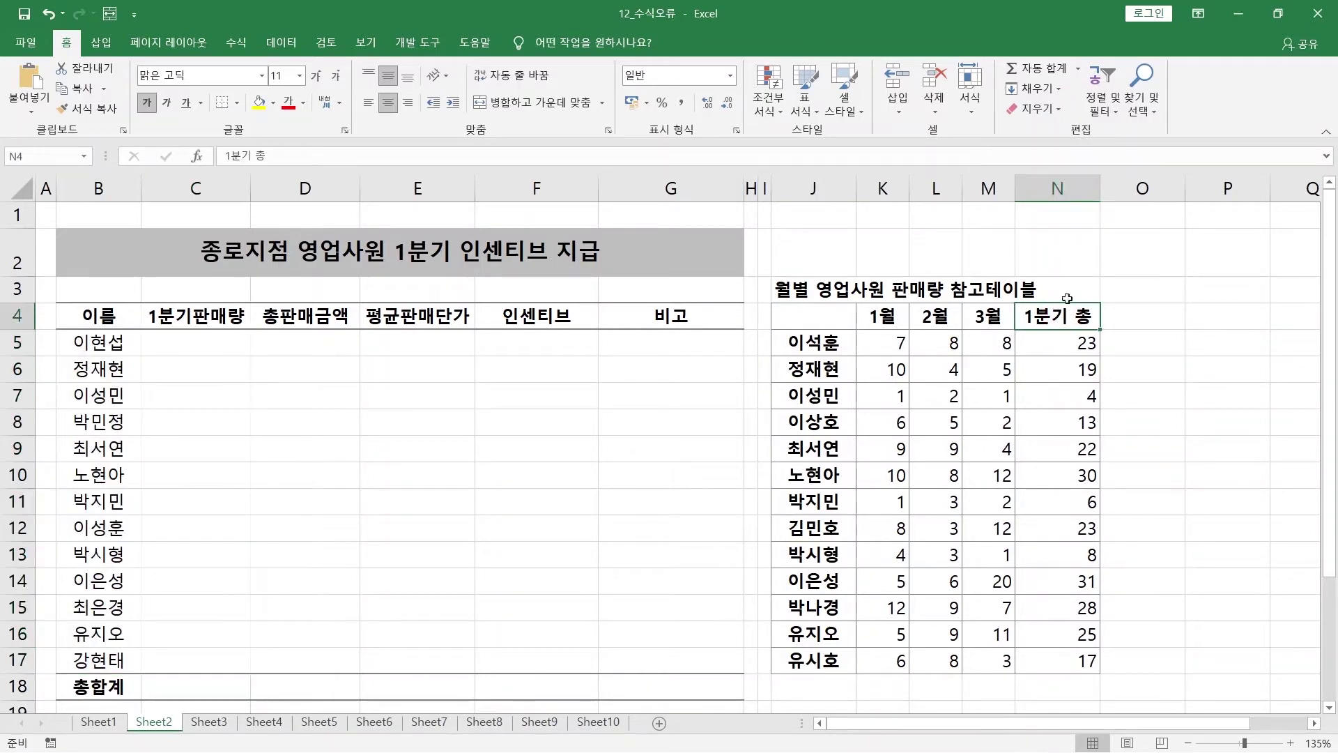
left_click(259, 103)
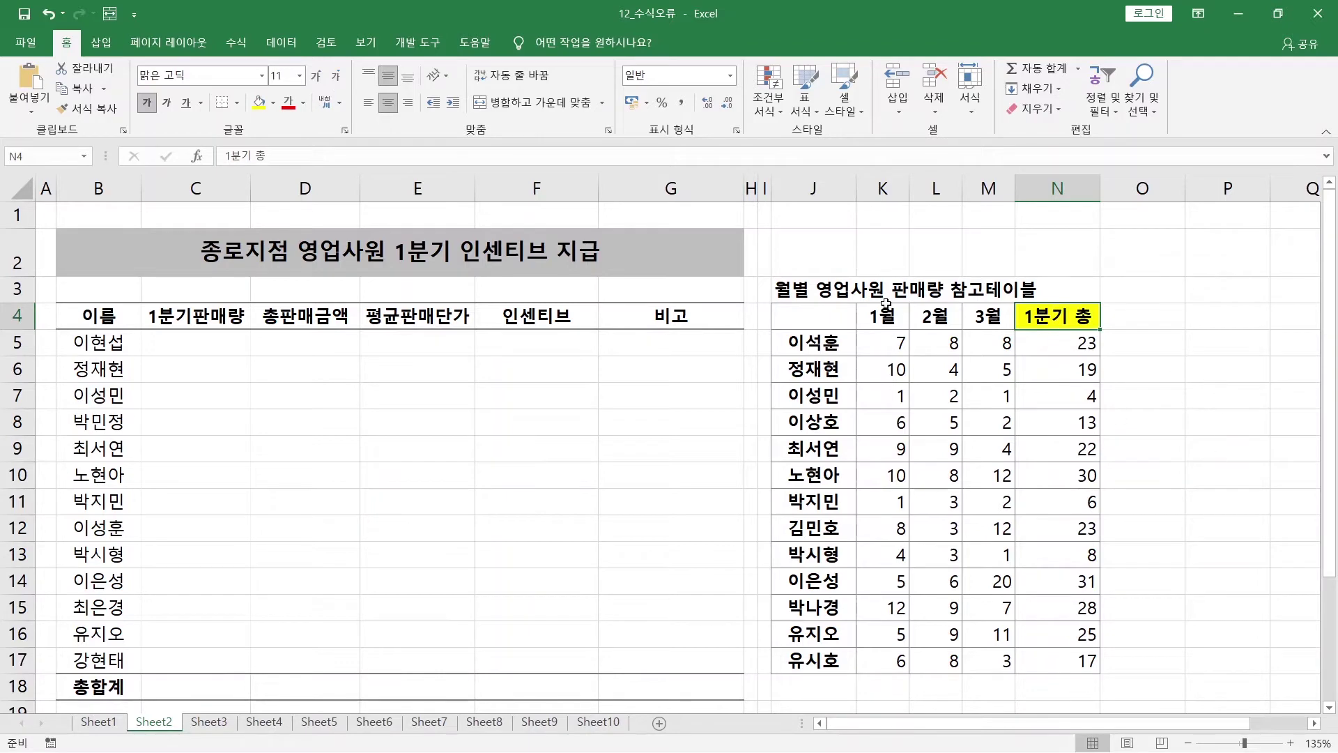
Step: Enter =VLOOKUP(B5 $J$4:$N$17,5,FALSE) in C5, with a space instead of a comma after B5, and fill it down to C17
left_click(113, 352)
left_click(187, 342)
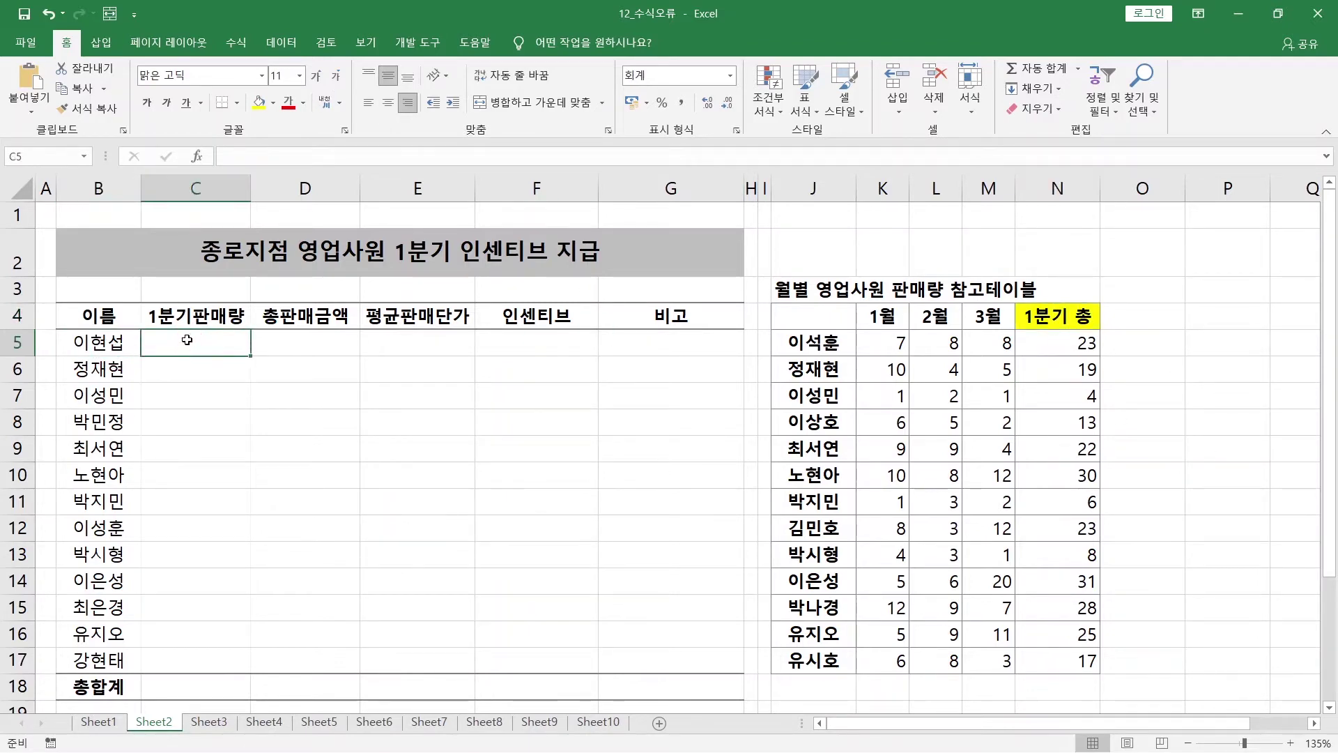
type("=VL")
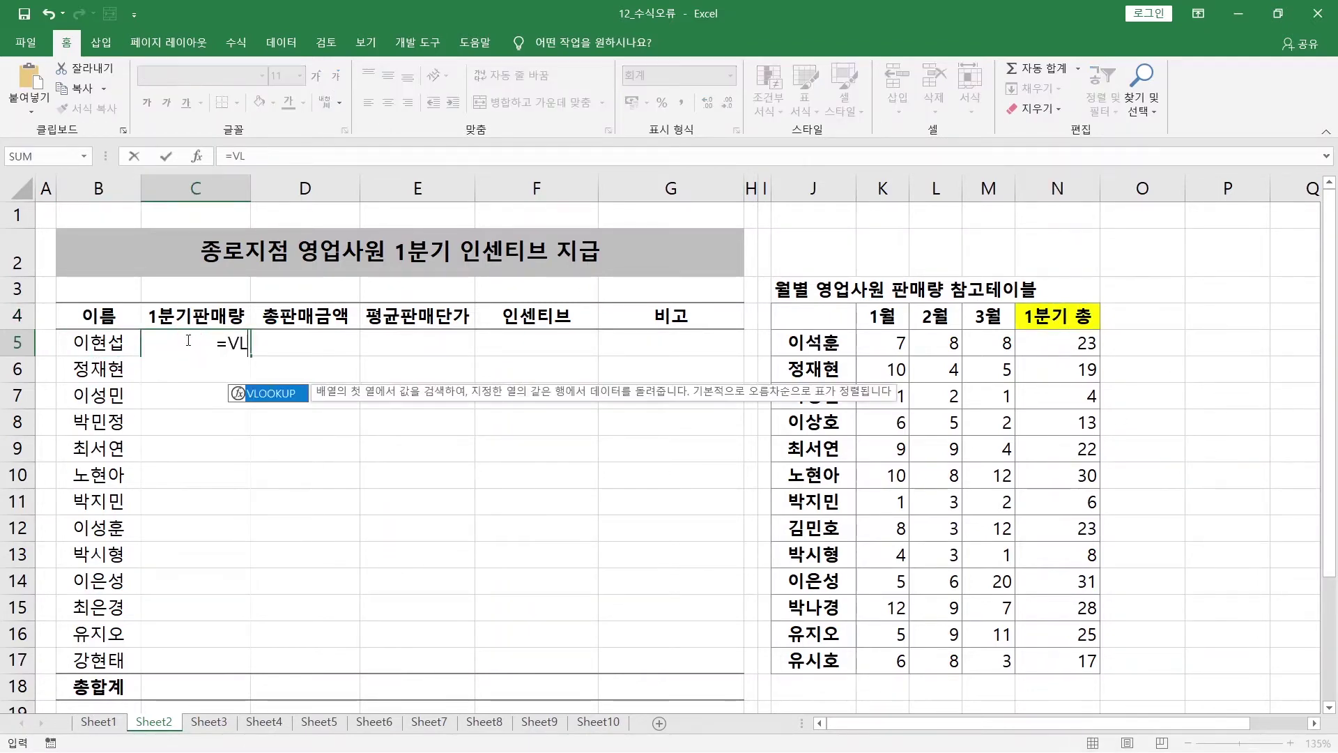
type("OOKUP(")
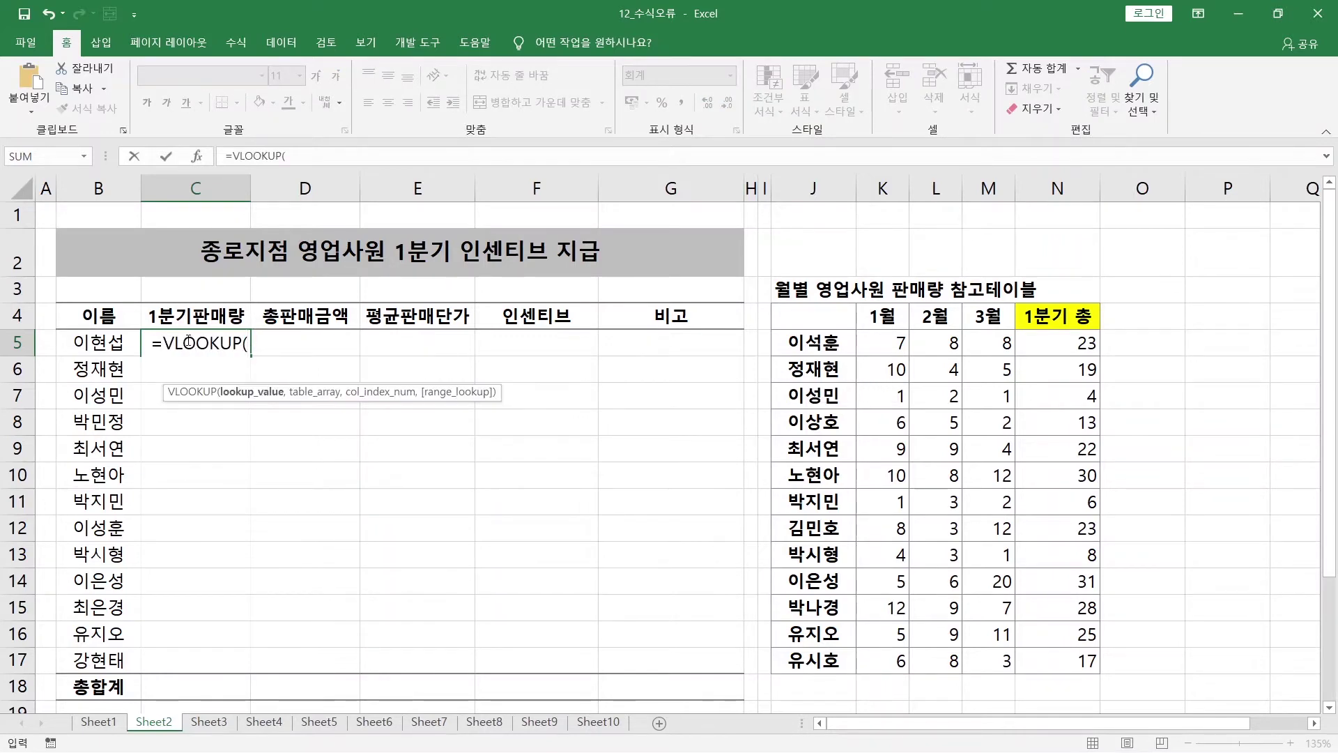
key("Left")
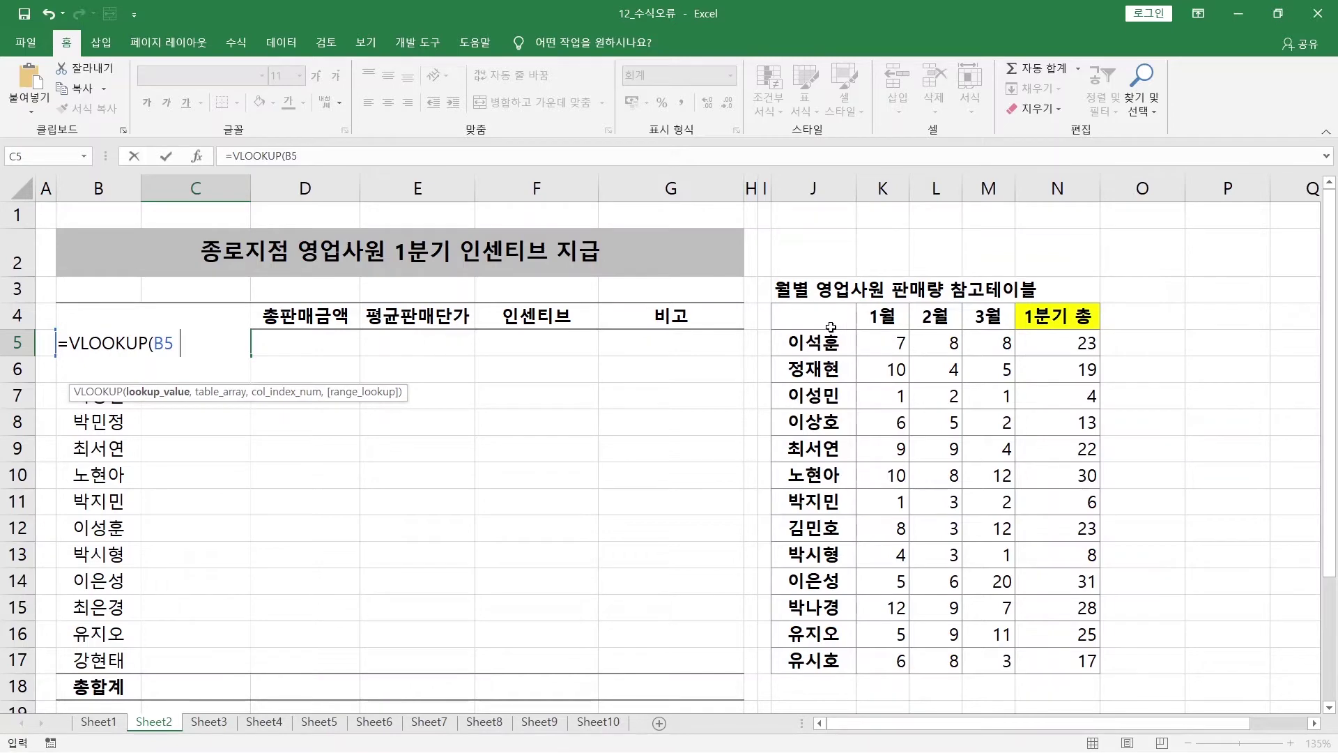
left_click_drag(831, 327, 1094, 665)
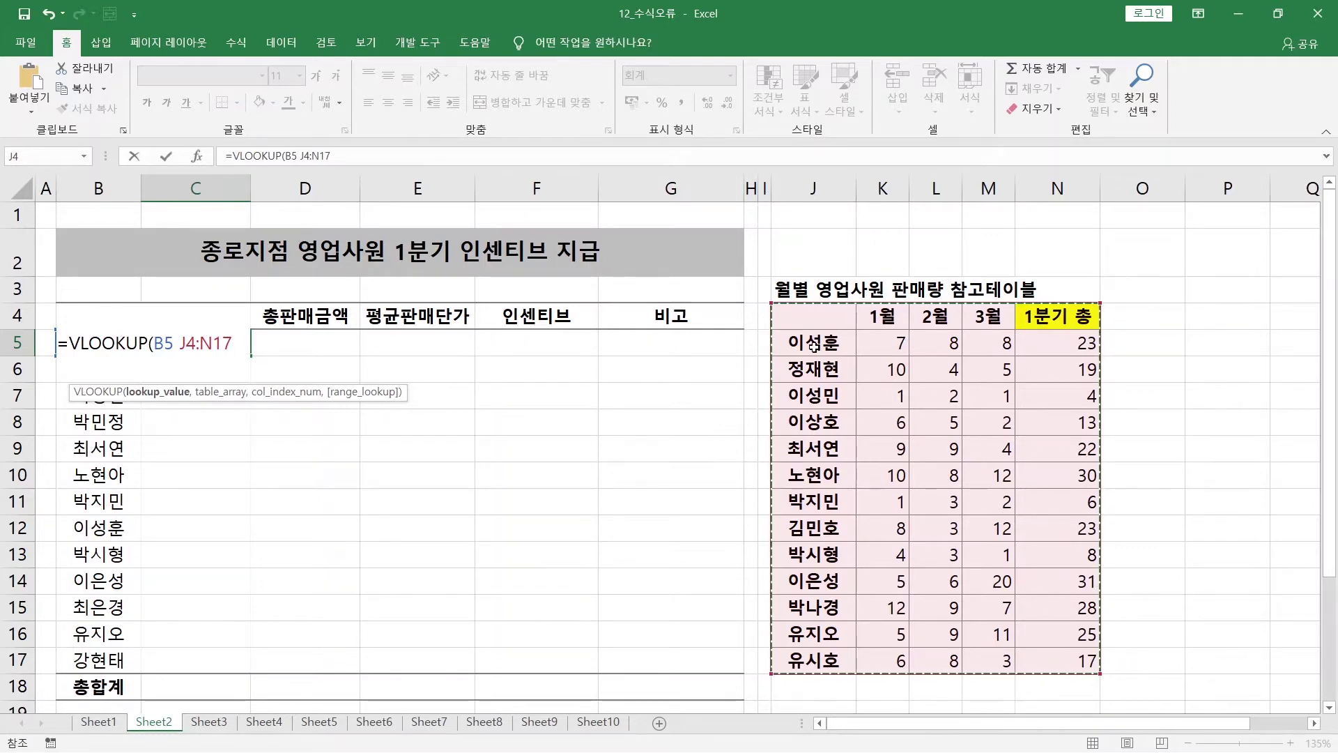
key("F4")
type(",")
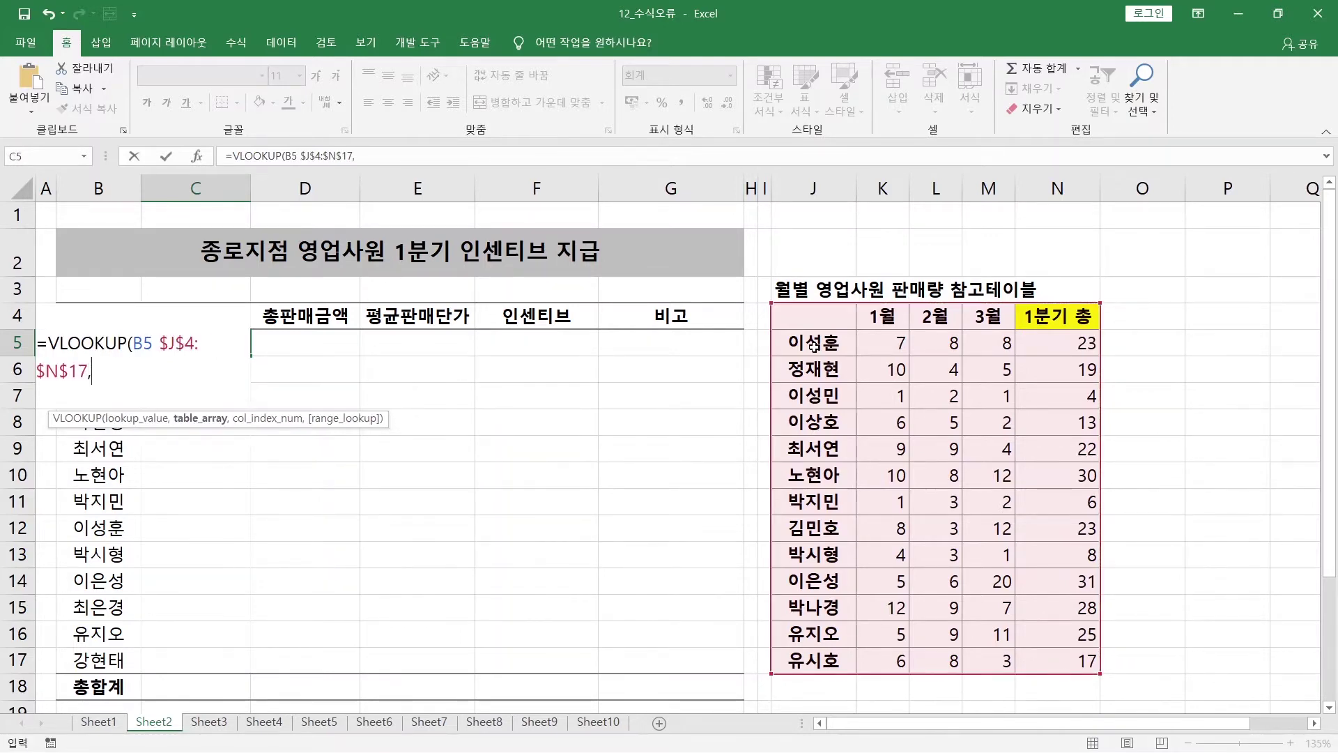
type("5,FALSE")
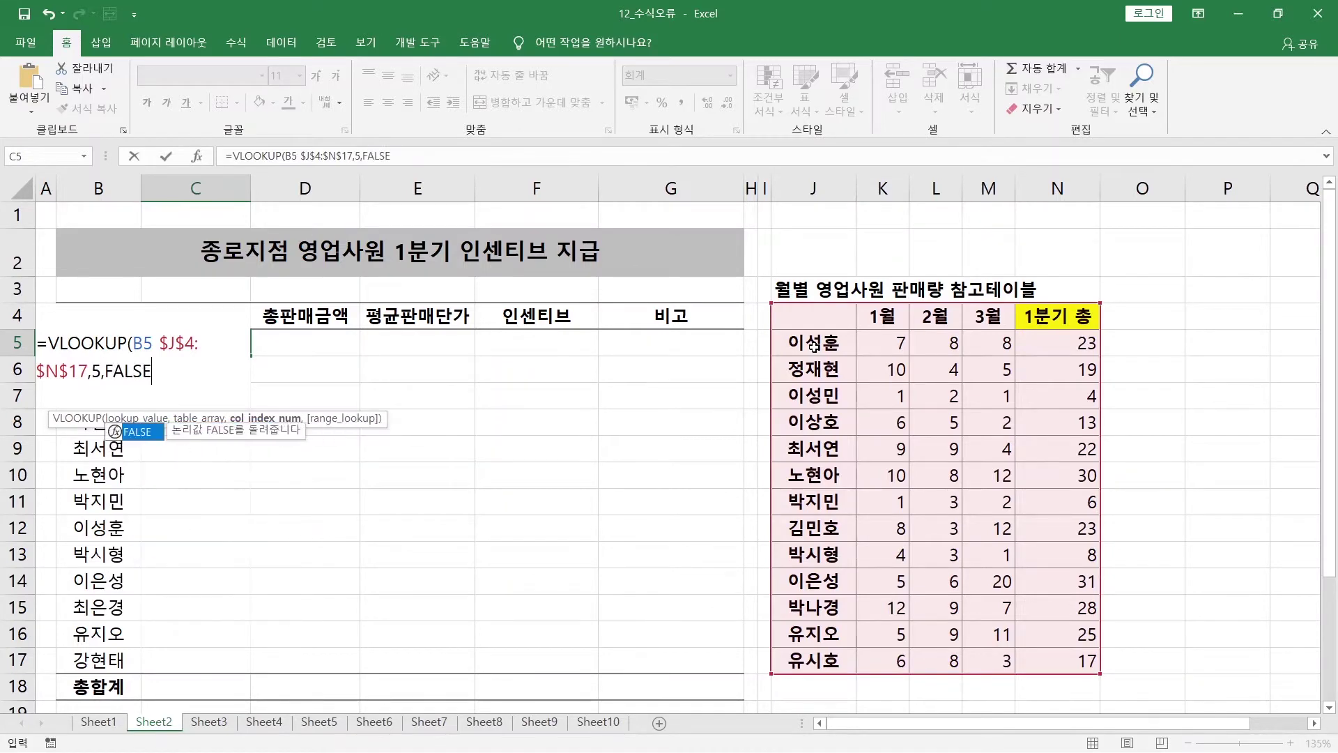
type(")")
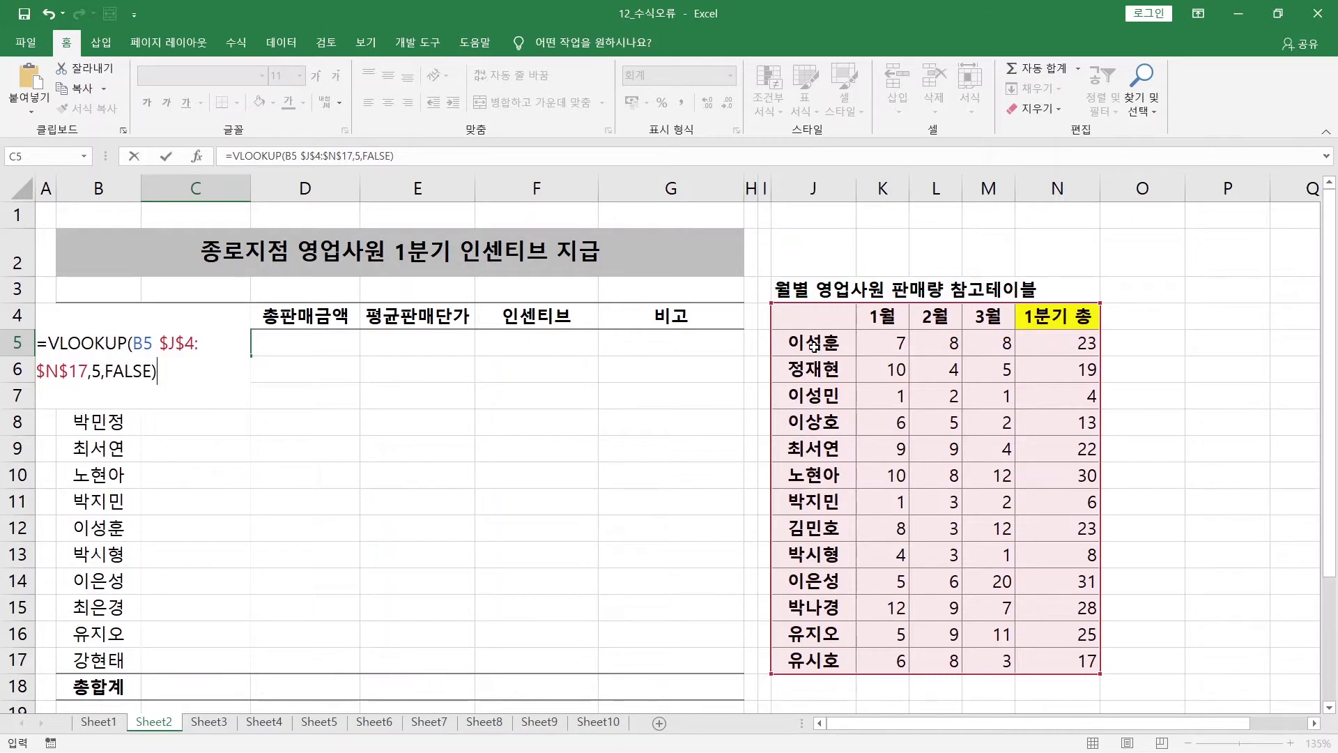
key("ctrl+Return")
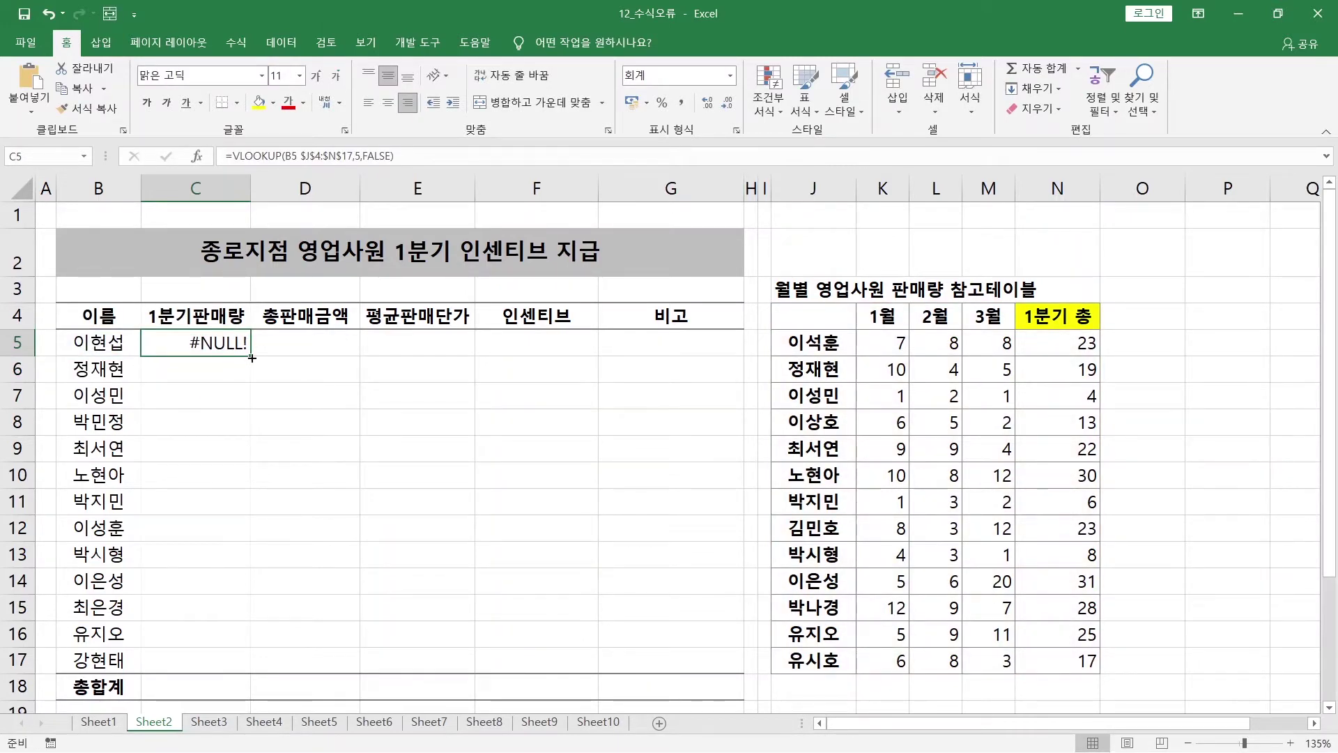
left_click_drag(252, 358, 242, 665)
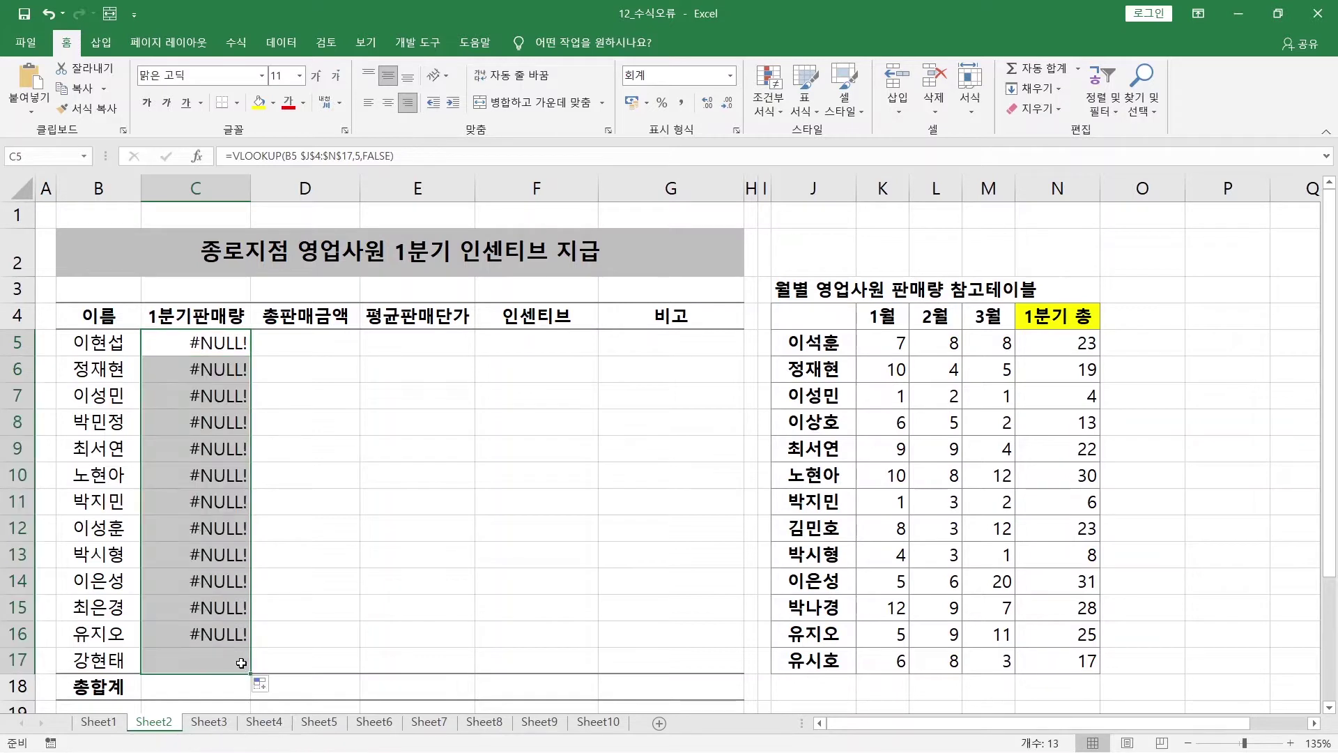
Step: Inspect the VLOOKUP formulas in column C, checking the separator between B5 and $J$4:$N$17 in C5
left_click(176, 346)
left_click(201, 429)
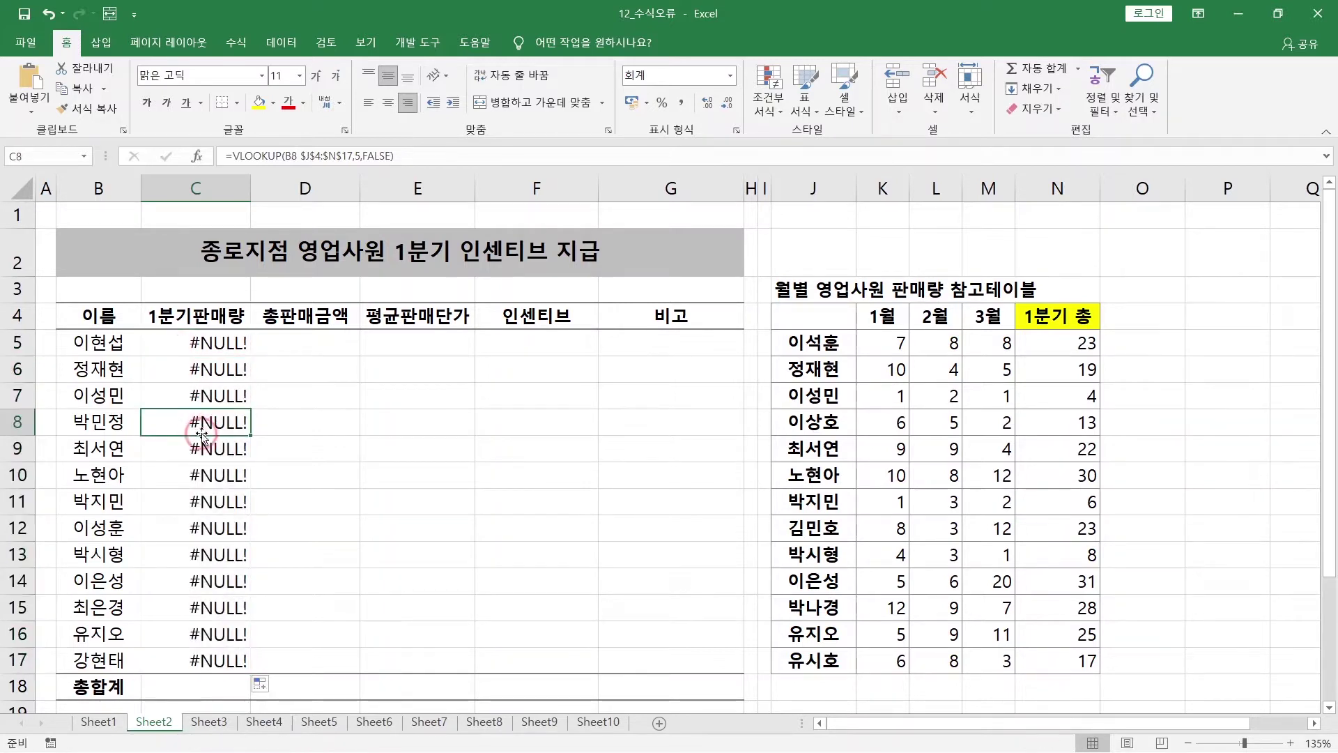
left_click(216, 524)
left_click(221, 598)
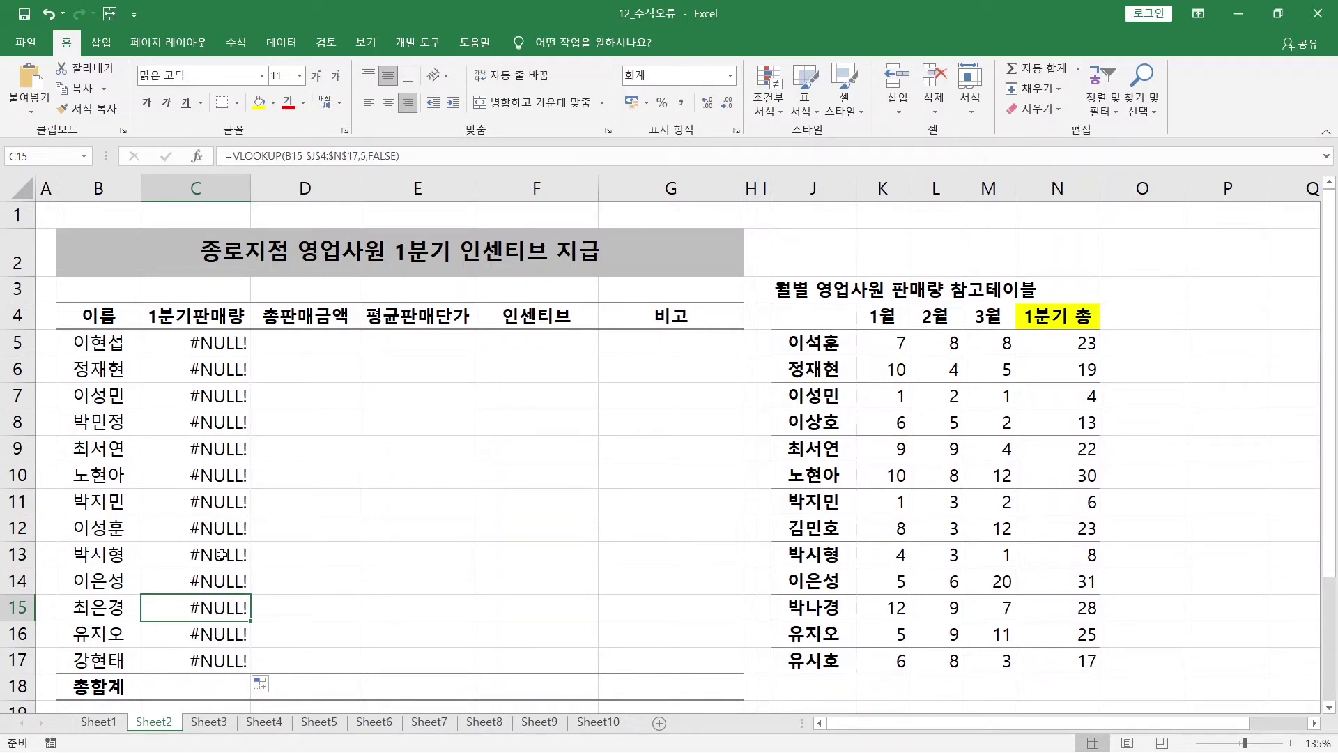
left_click(225, 421)
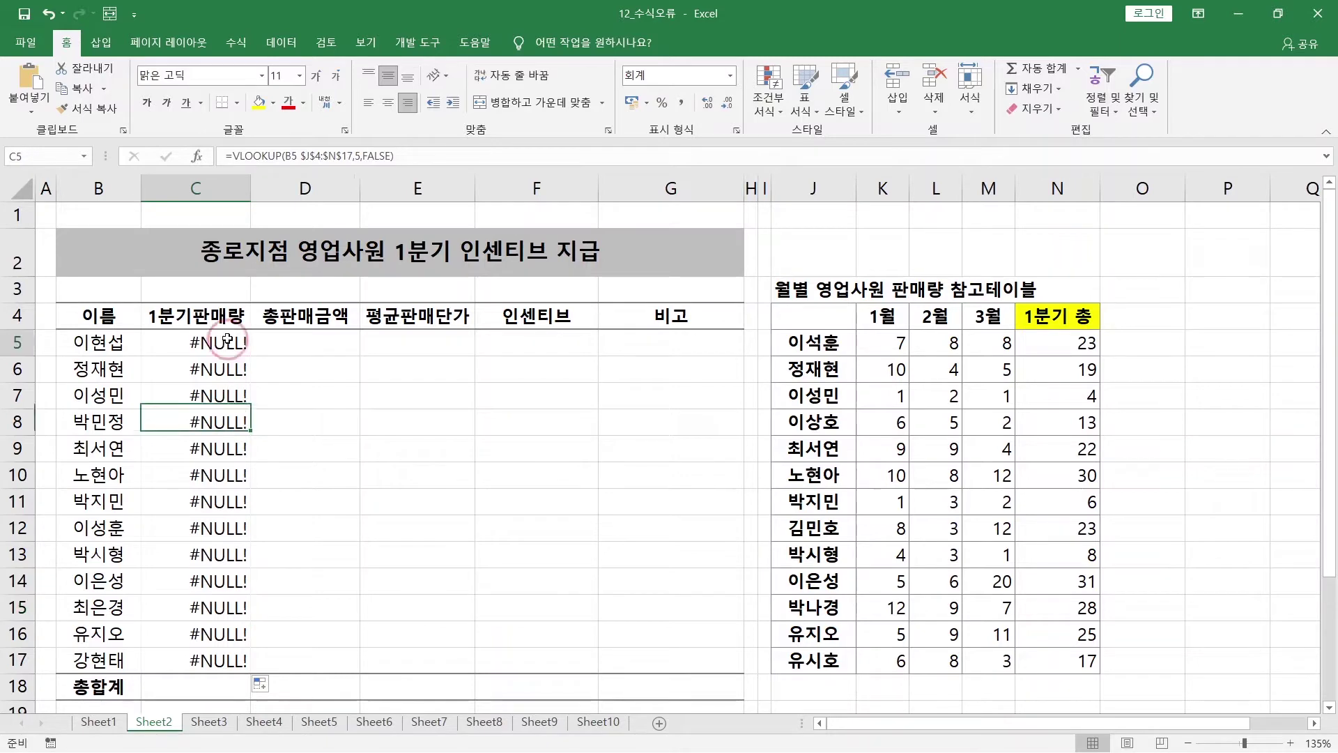
left_click(227, 342)
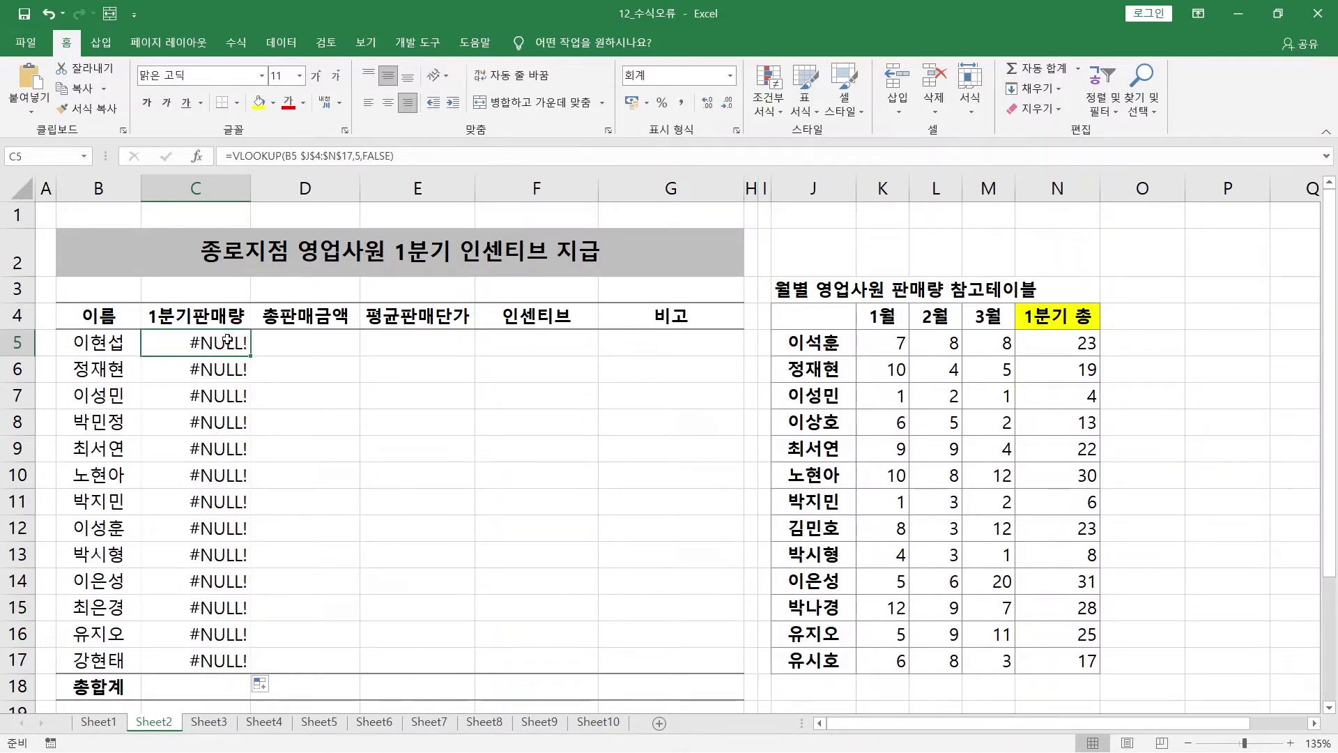
key("F2")
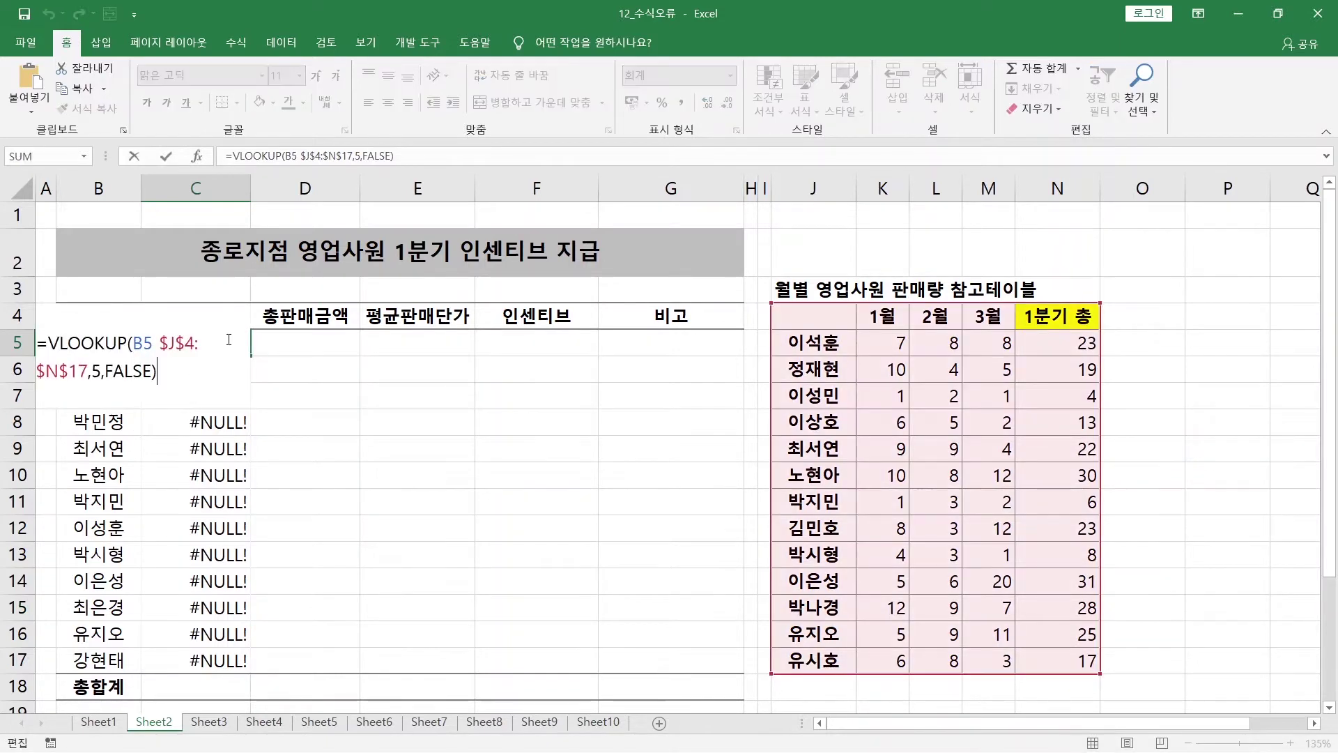
left_click(154, 344)
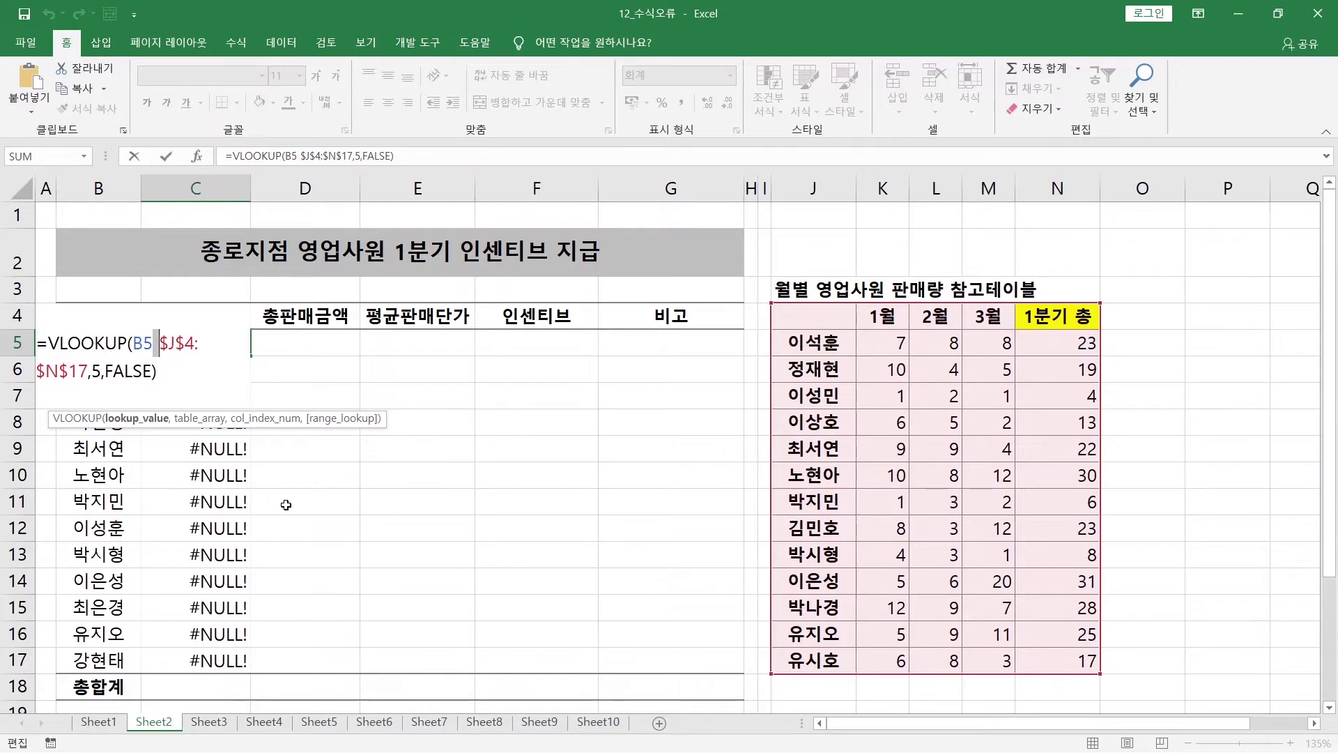
Step: On Sheet3, enter =VLOOKUP(B5,J4:N17,5,FALSE) in C5 and fill it down to C17
left_click(209, 722)
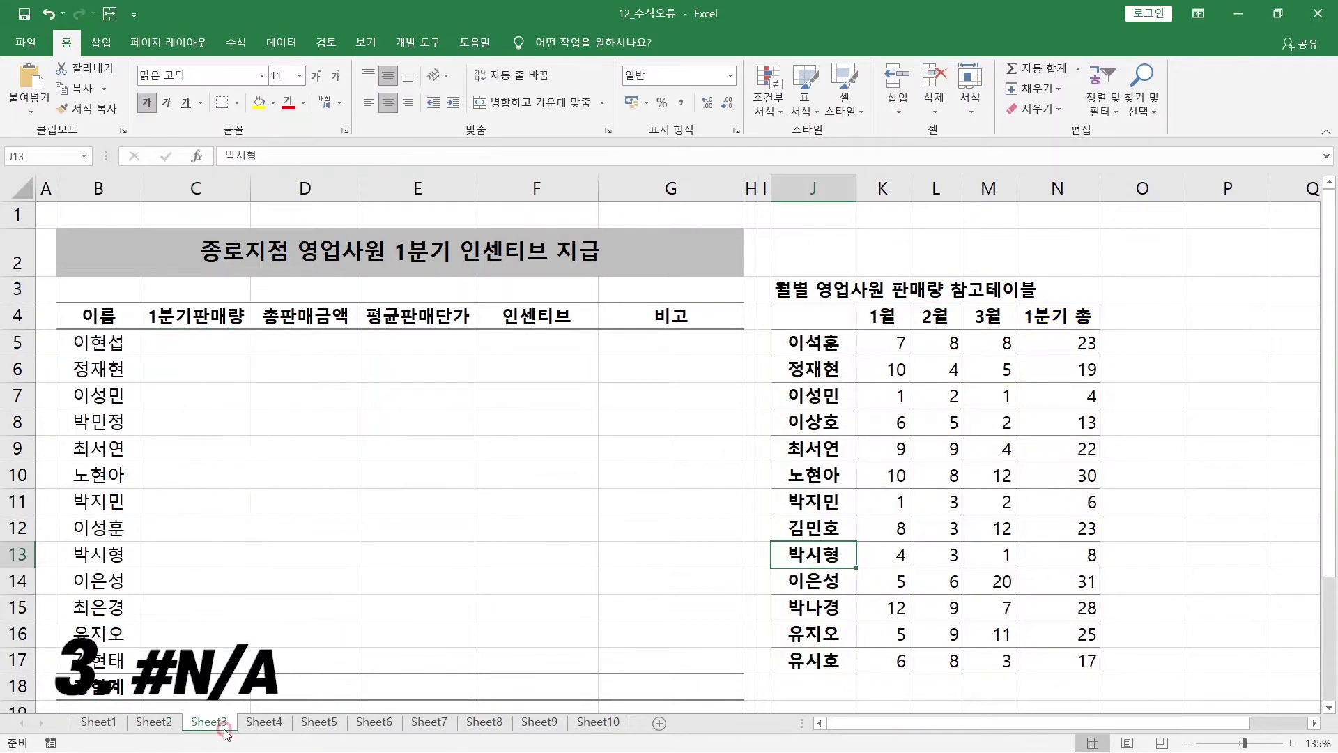
left_click(203, 339)
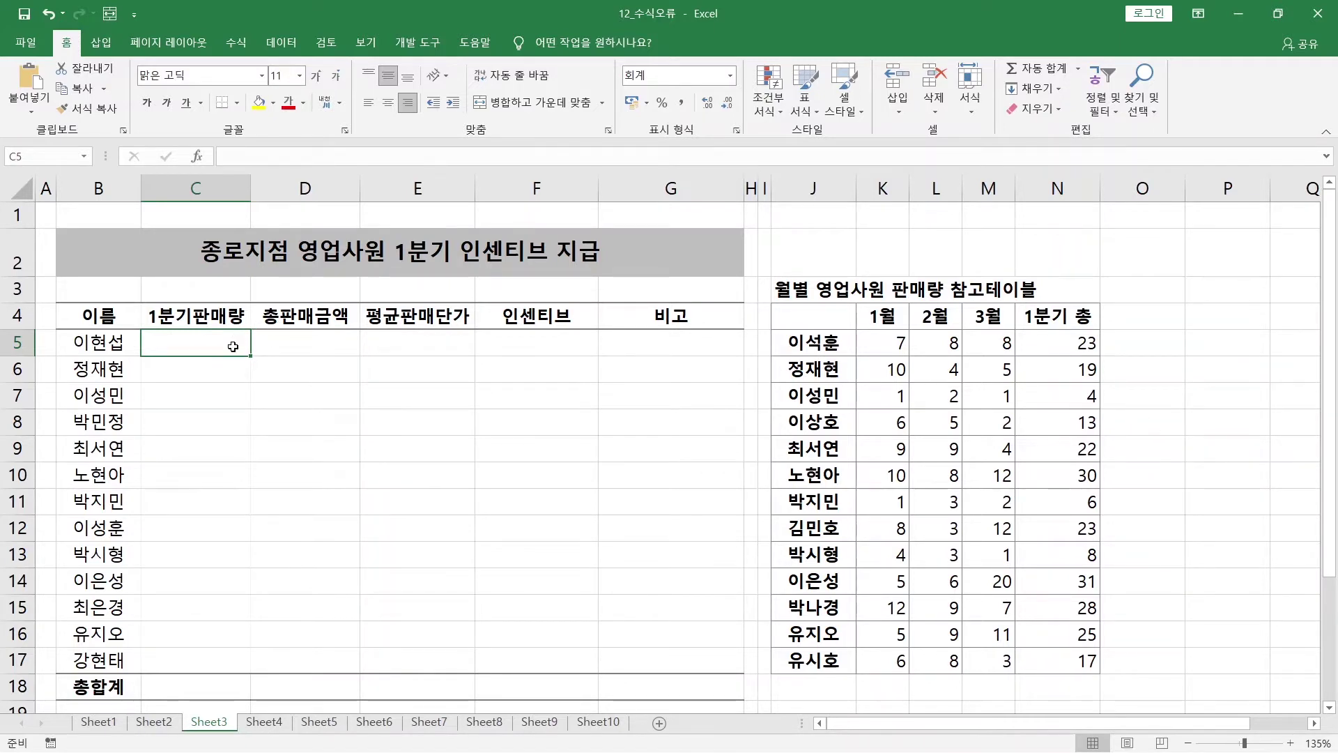
type("=VLO")
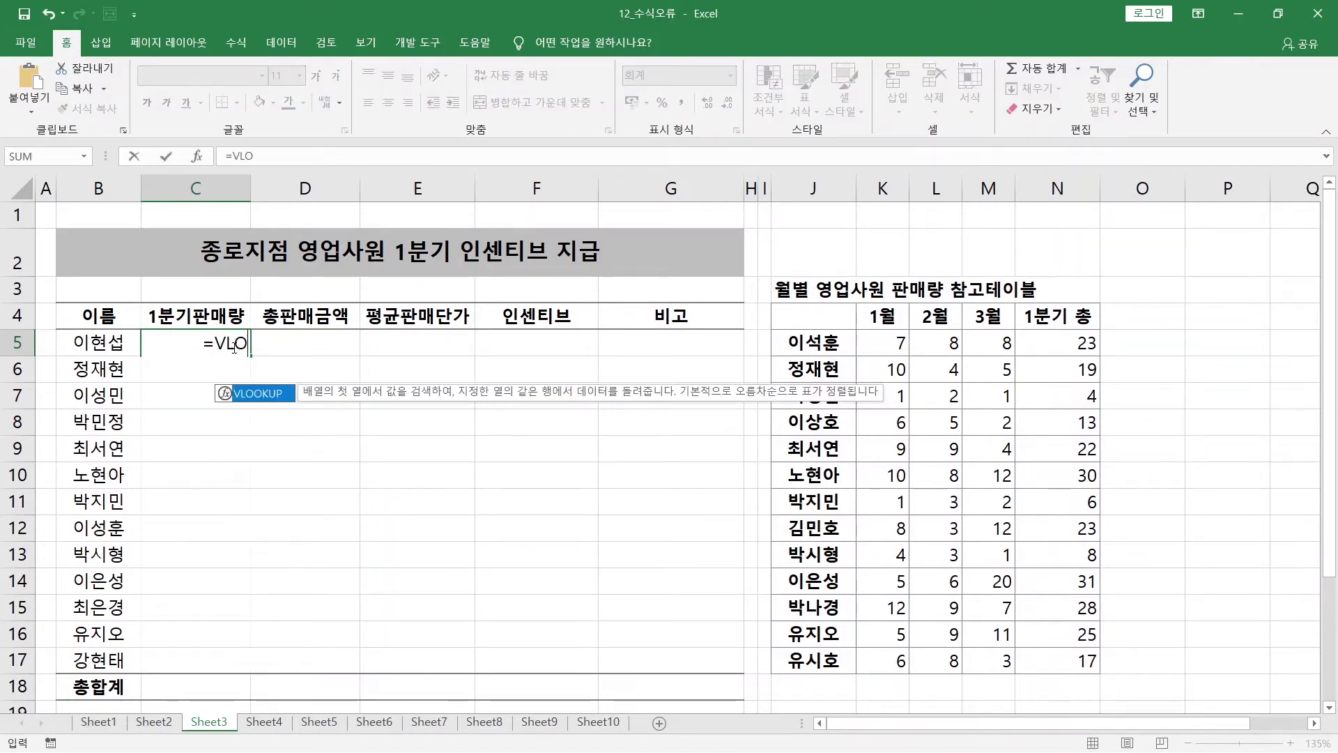
type("OKUP(")
key("Left")
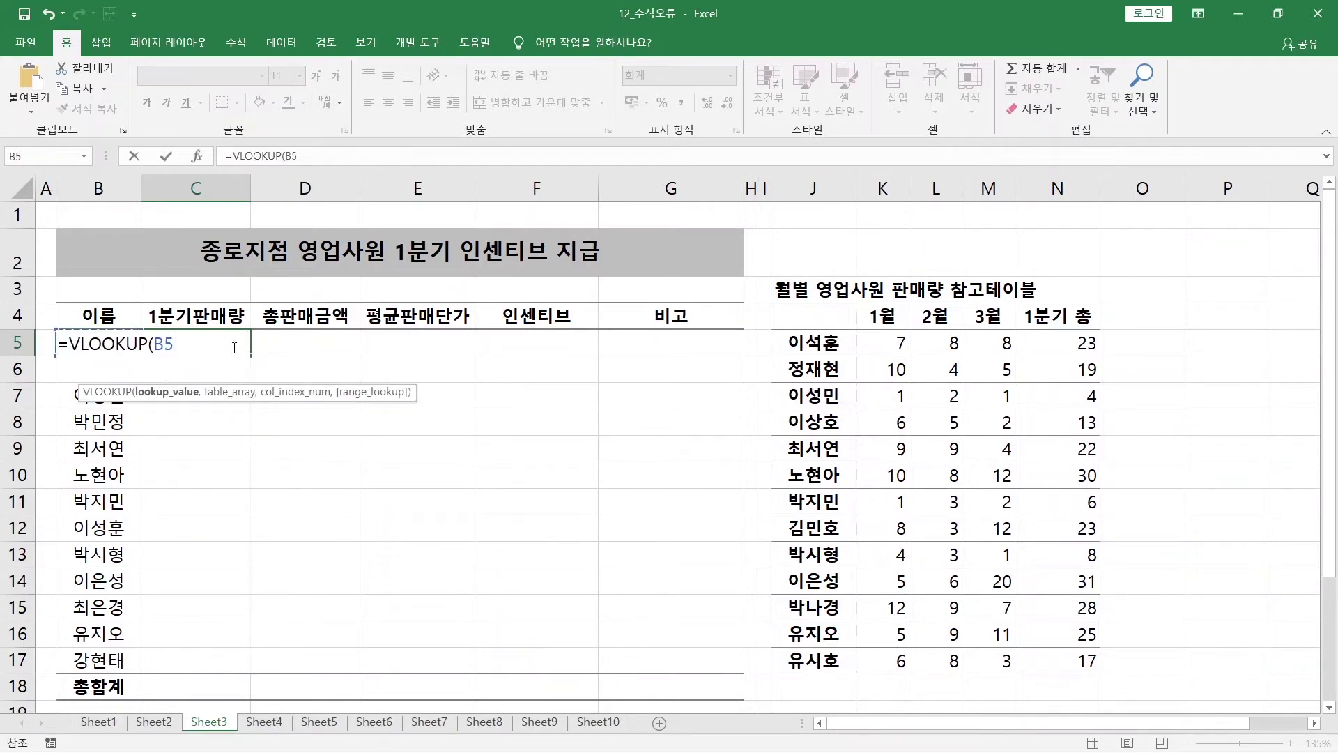
type(",")
left_click_drag(813, 315, 1029, 585)
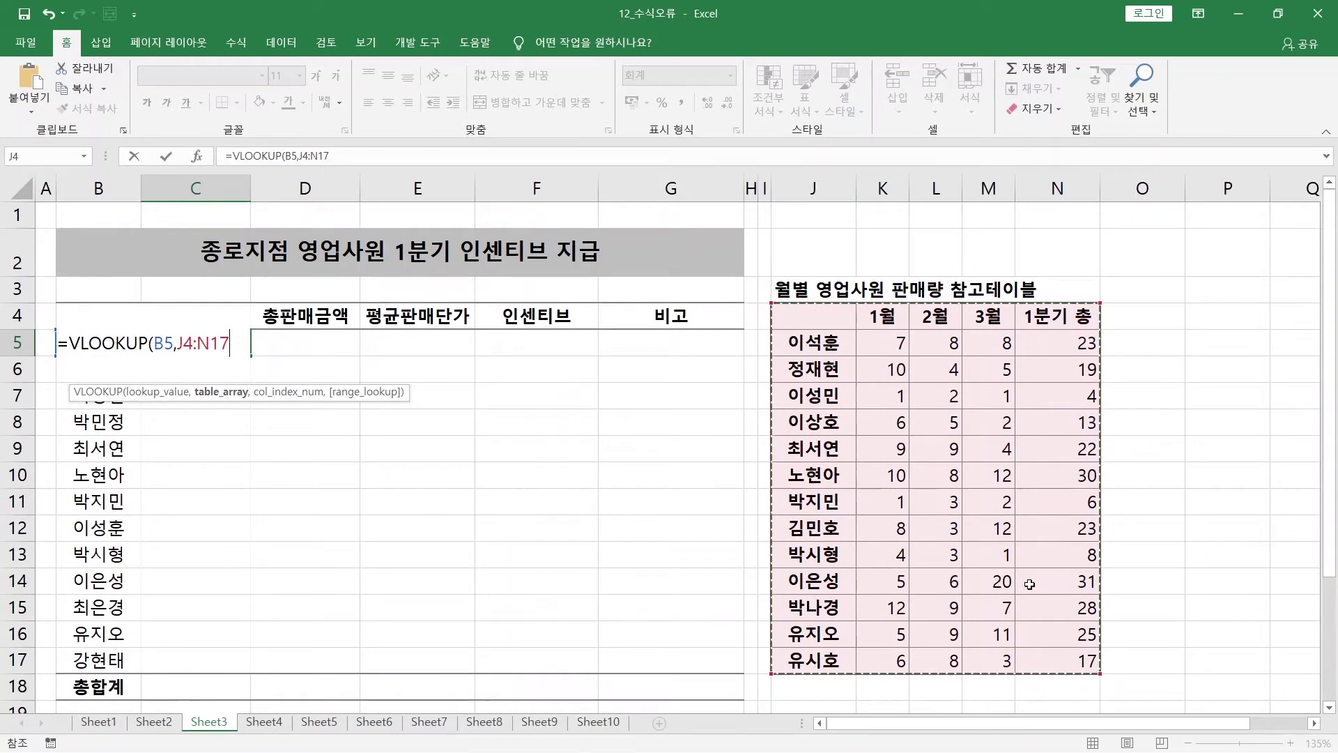
type(",5,FALSE)")
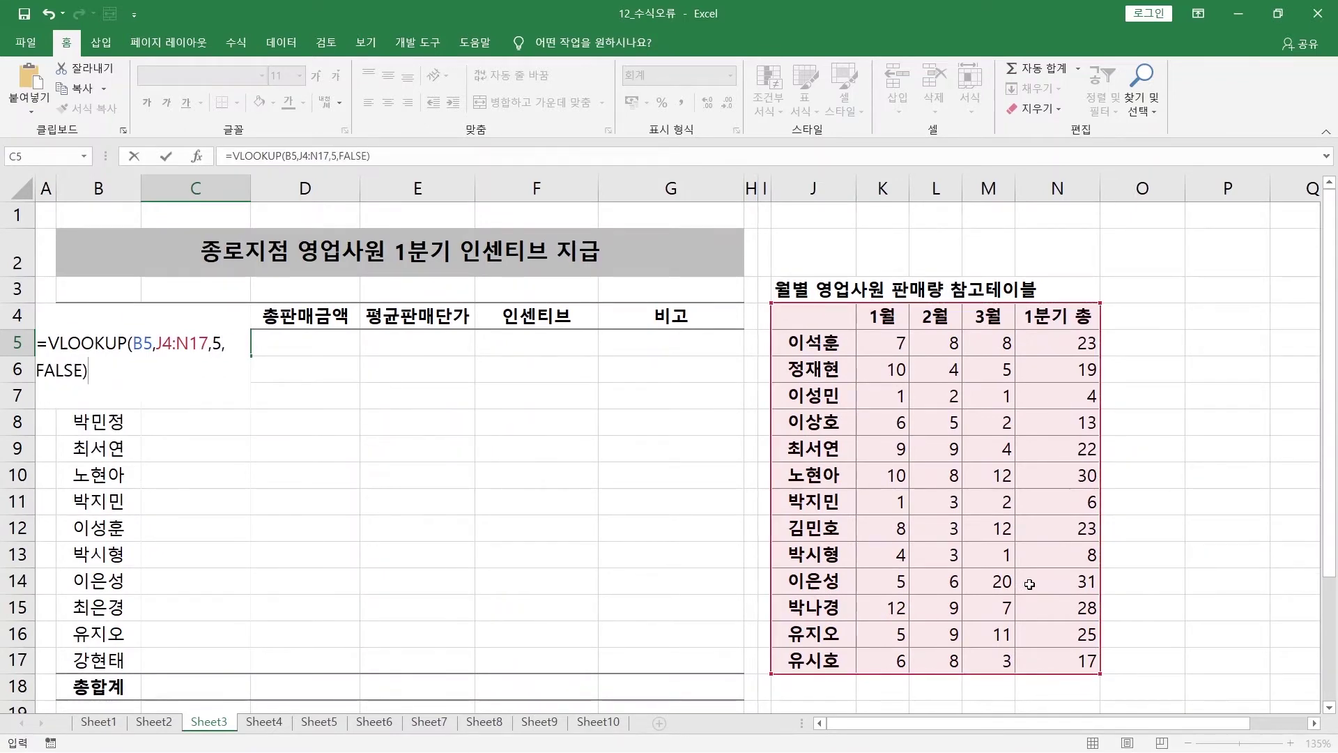
key("Return")
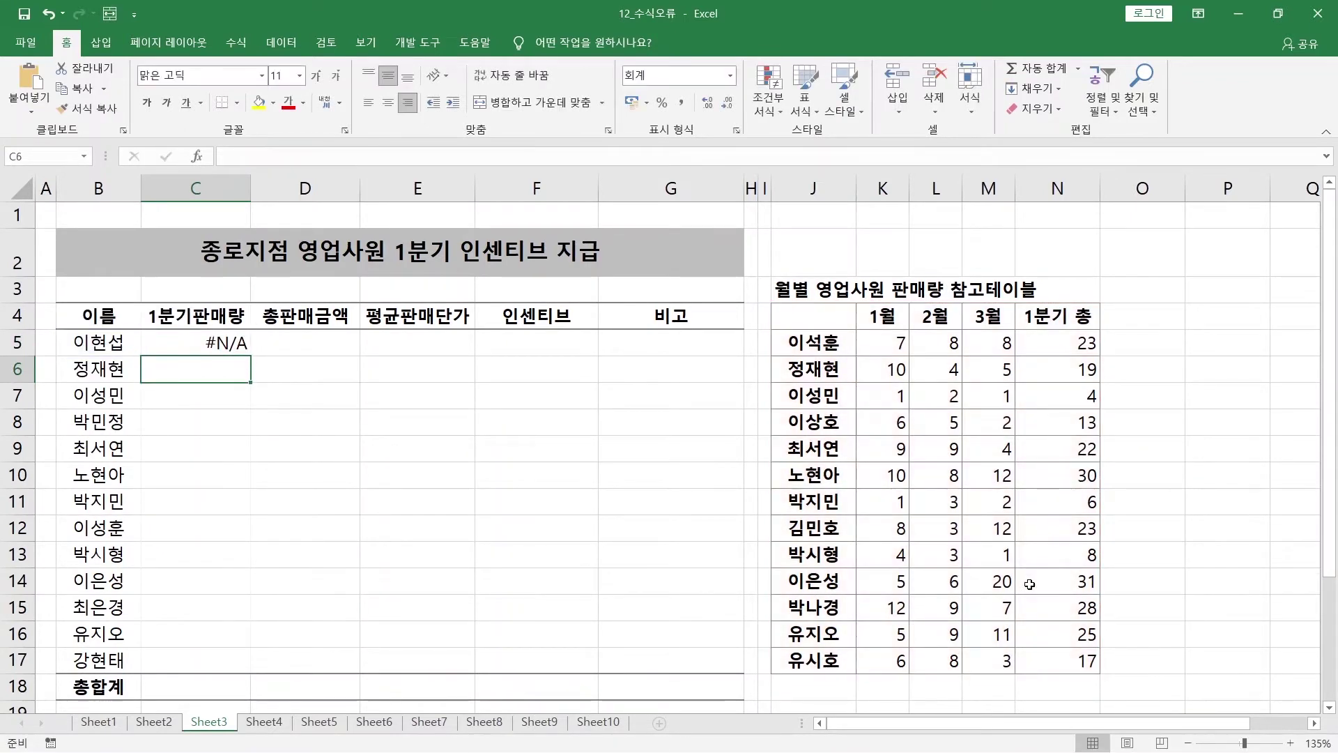
left_click(216, 344)
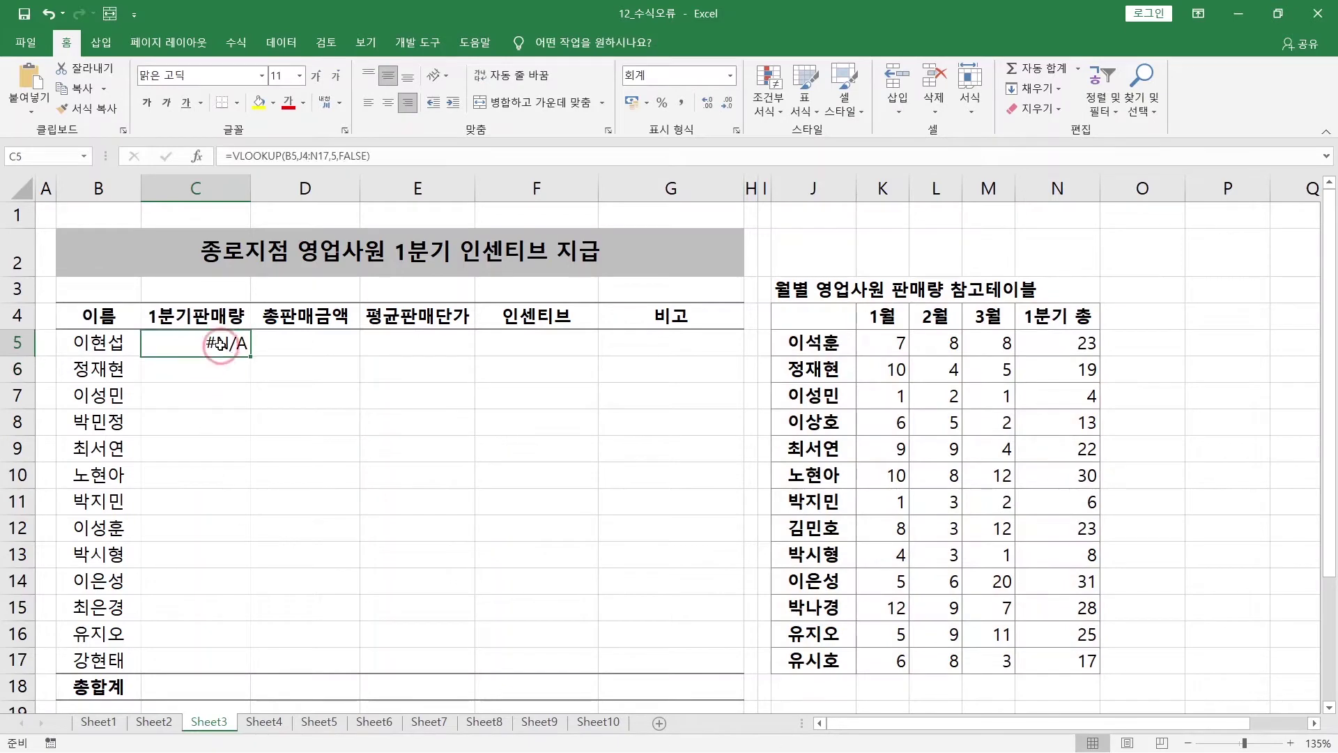
left_click_drag(249, 364, 240, 662)
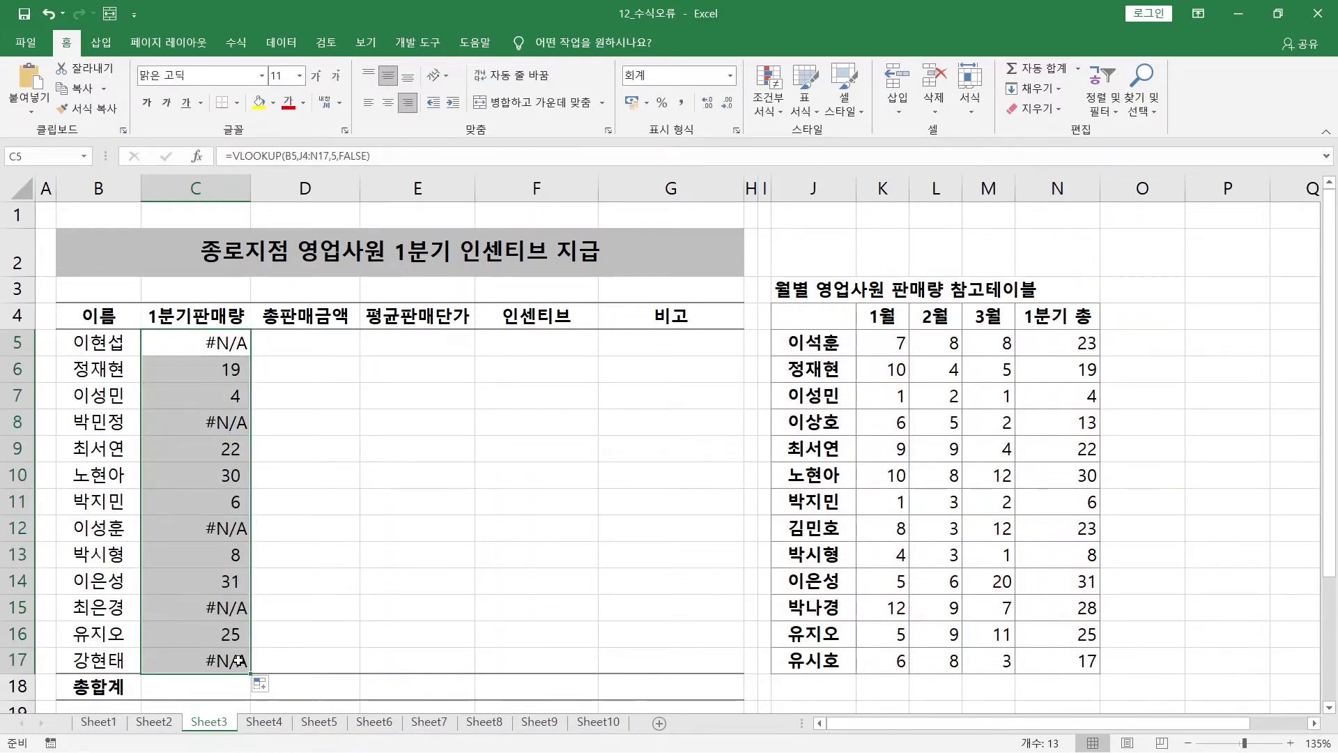
Step: Examine which VLOOKUP cells in column C return an error, checking the formulas in C7 and C8
left_click(215, 346)
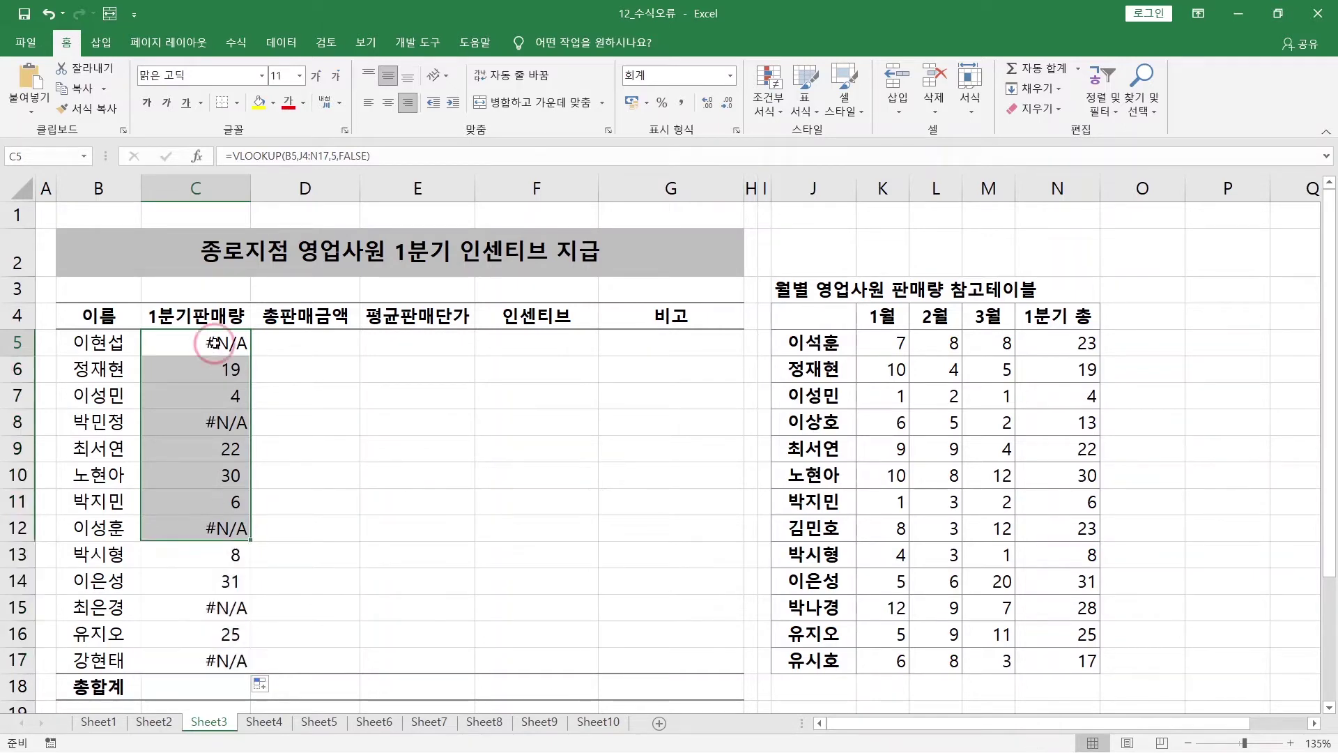
left_click(214, 423, "ctrl")
left_click(214, 555, "ctrl")
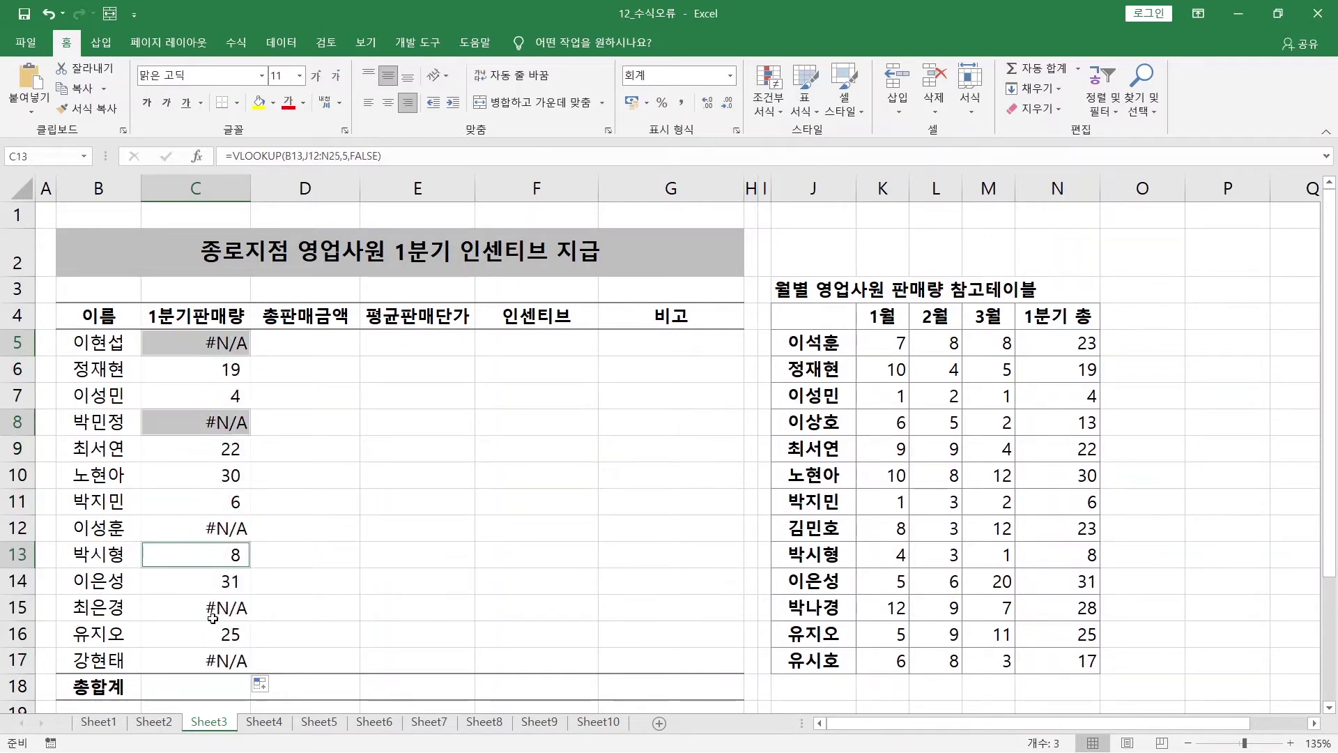
left_click(215, 610, "ctrl")
left_click(218, 396)
left_click(221, 423)
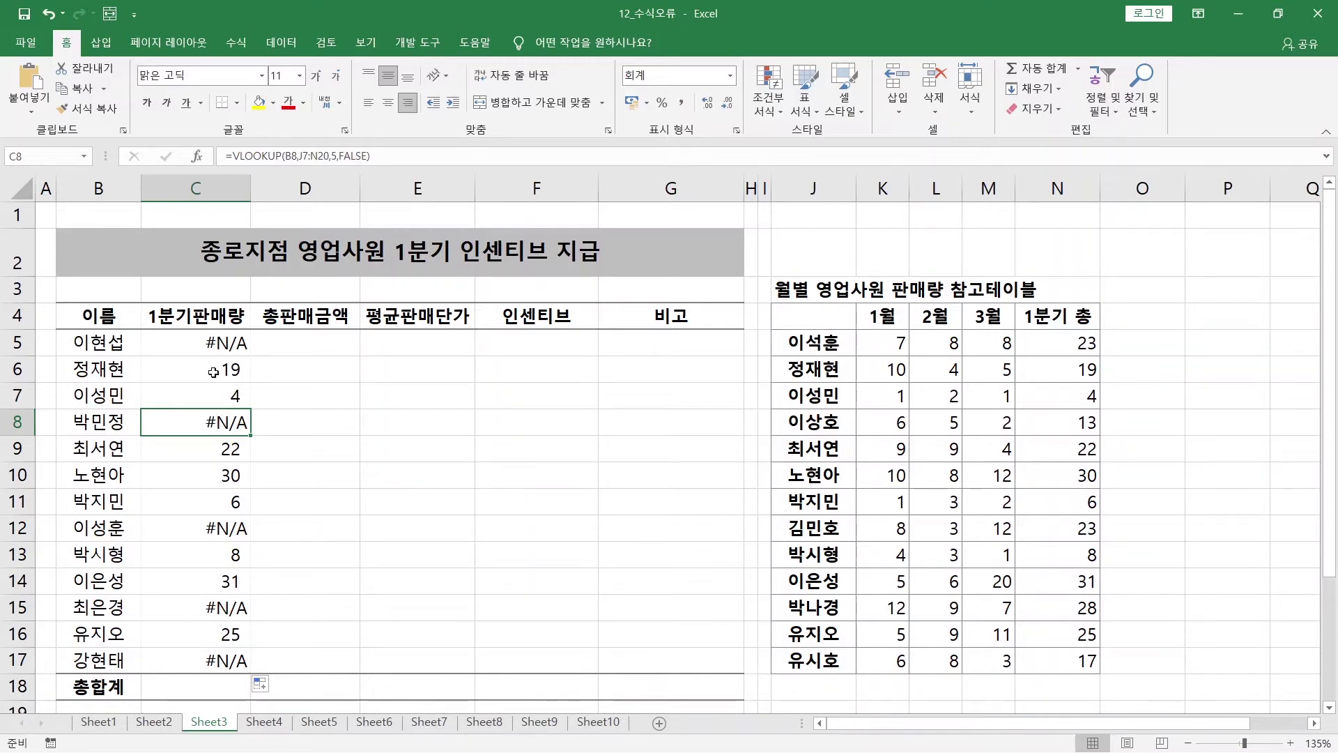
Step: Compare the names of the #N/A rows in column B with the reference table's names in J5:J17
mouse_move(209, 347)
left_mouse_down()
mouse_move(99, 342)
mouse_move(208, 348)
left_mouse_up()
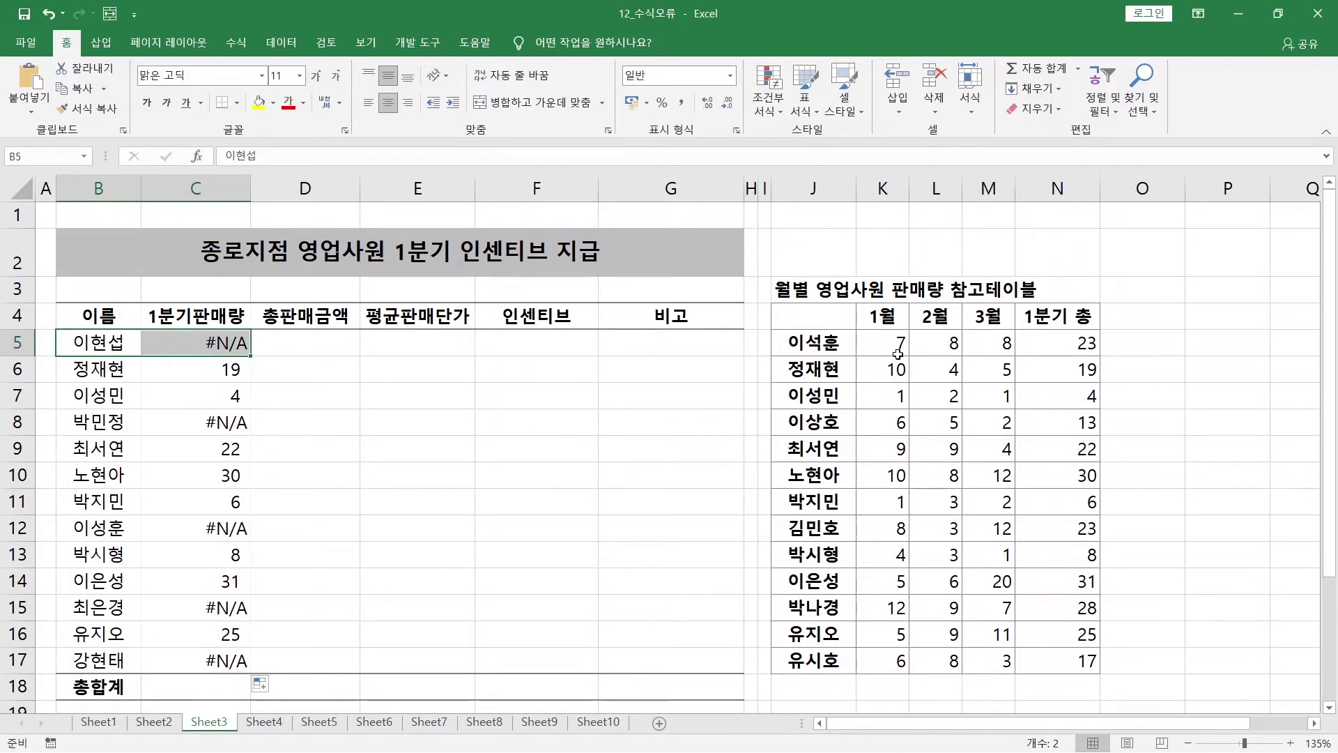
left_click_drag(808, 343, 804, 659)
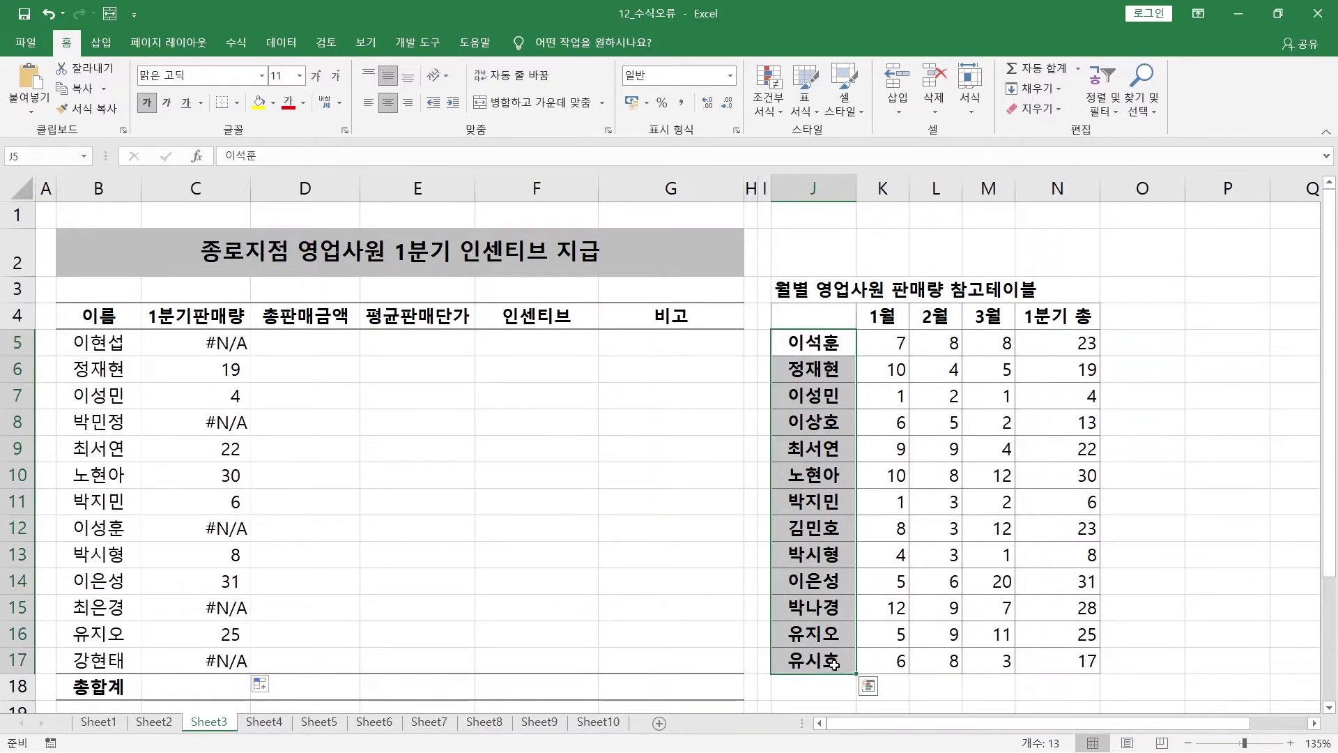
left_click(233, 344)
left_click(221, 423)
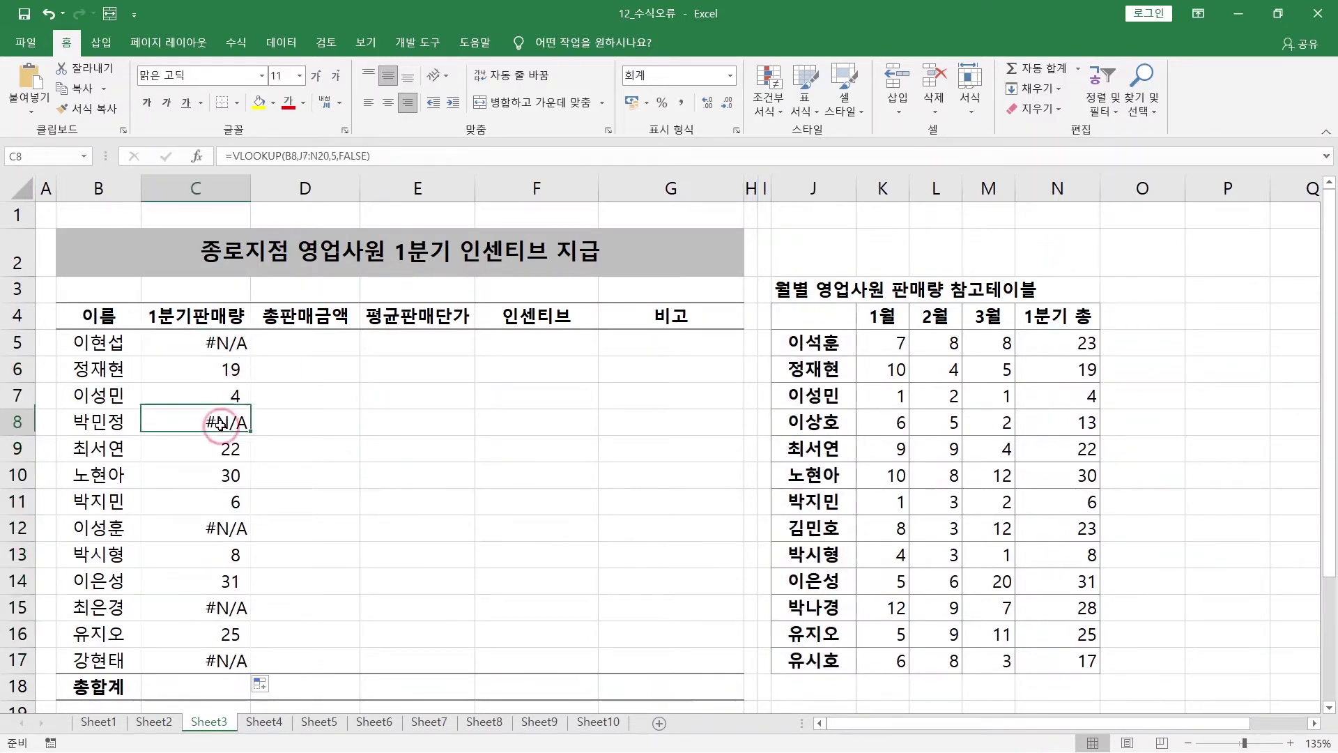
left_click(204, 525)
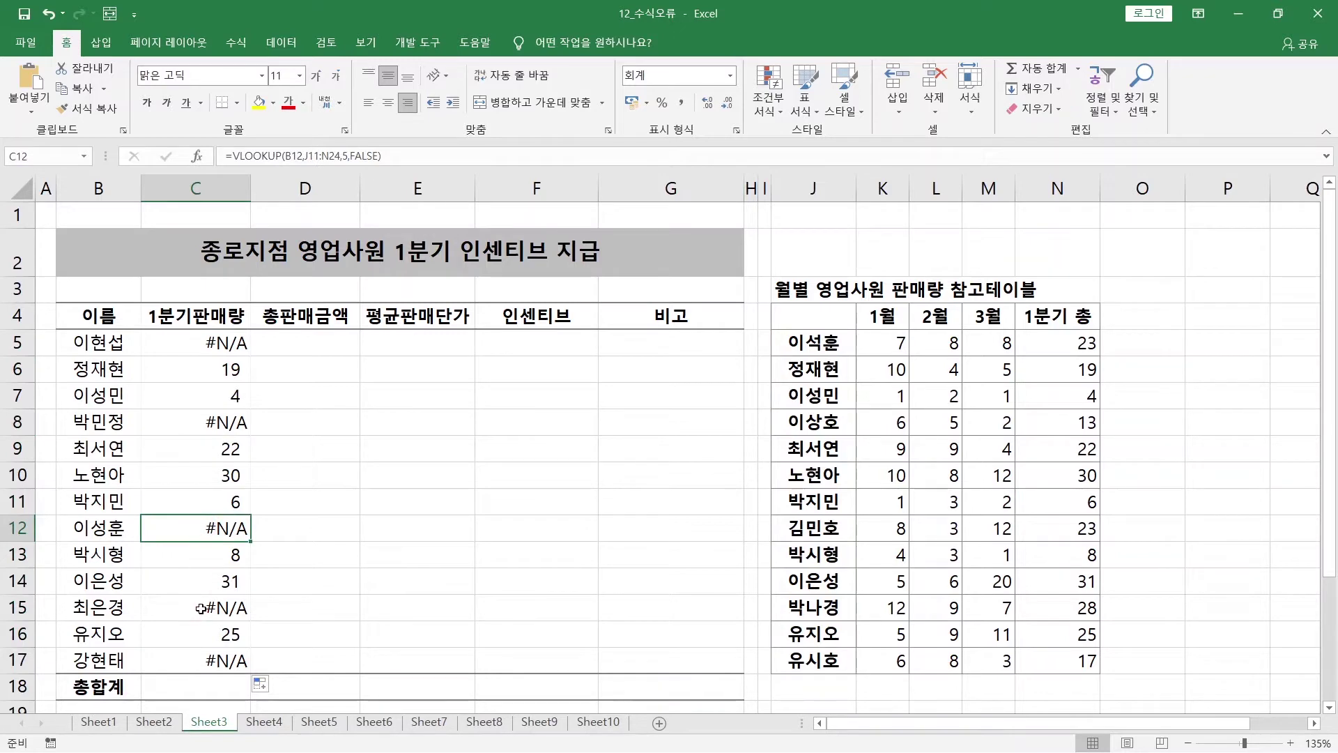
left_click(201, 609)
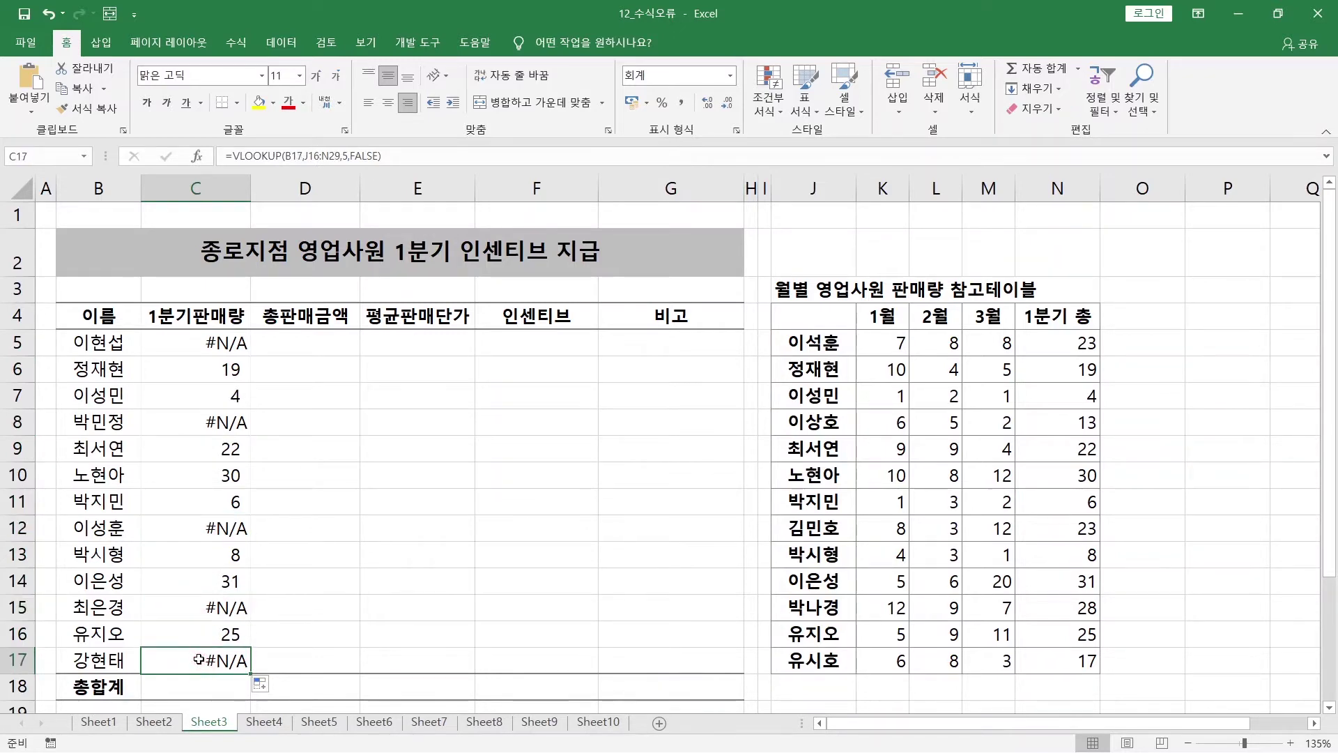
Step: On Sheet4, review the lookup range and column index of the VLOOKUP formula in C5
left_click(279, 721)
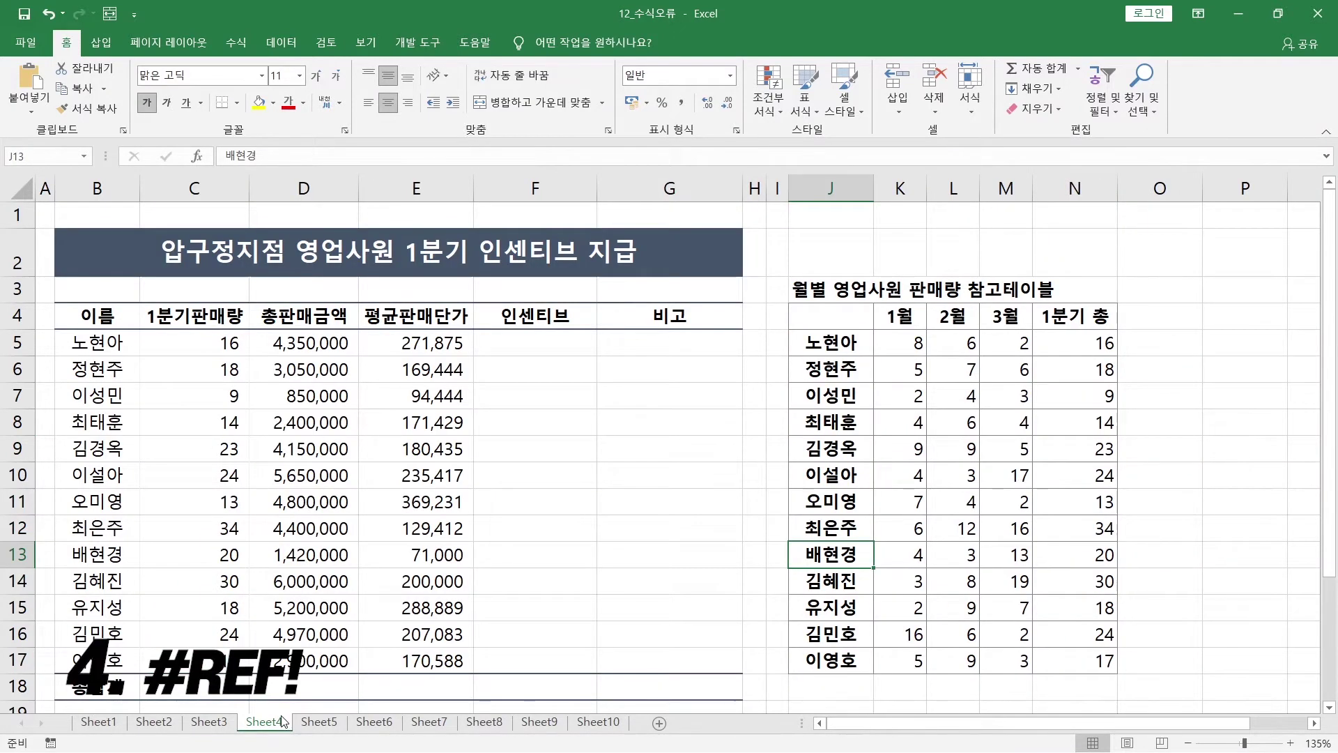
left_click(178, 346)
double_click(179, 346)
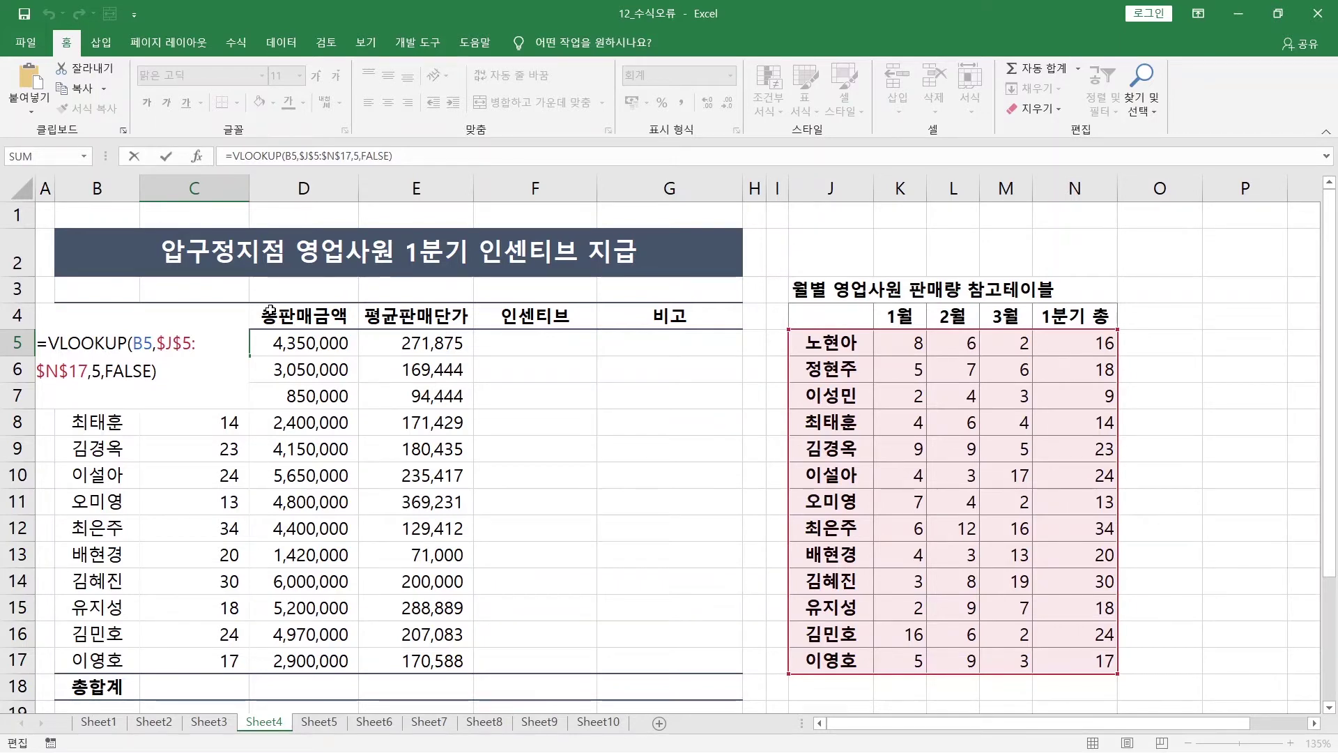
key("ctrl+Return")
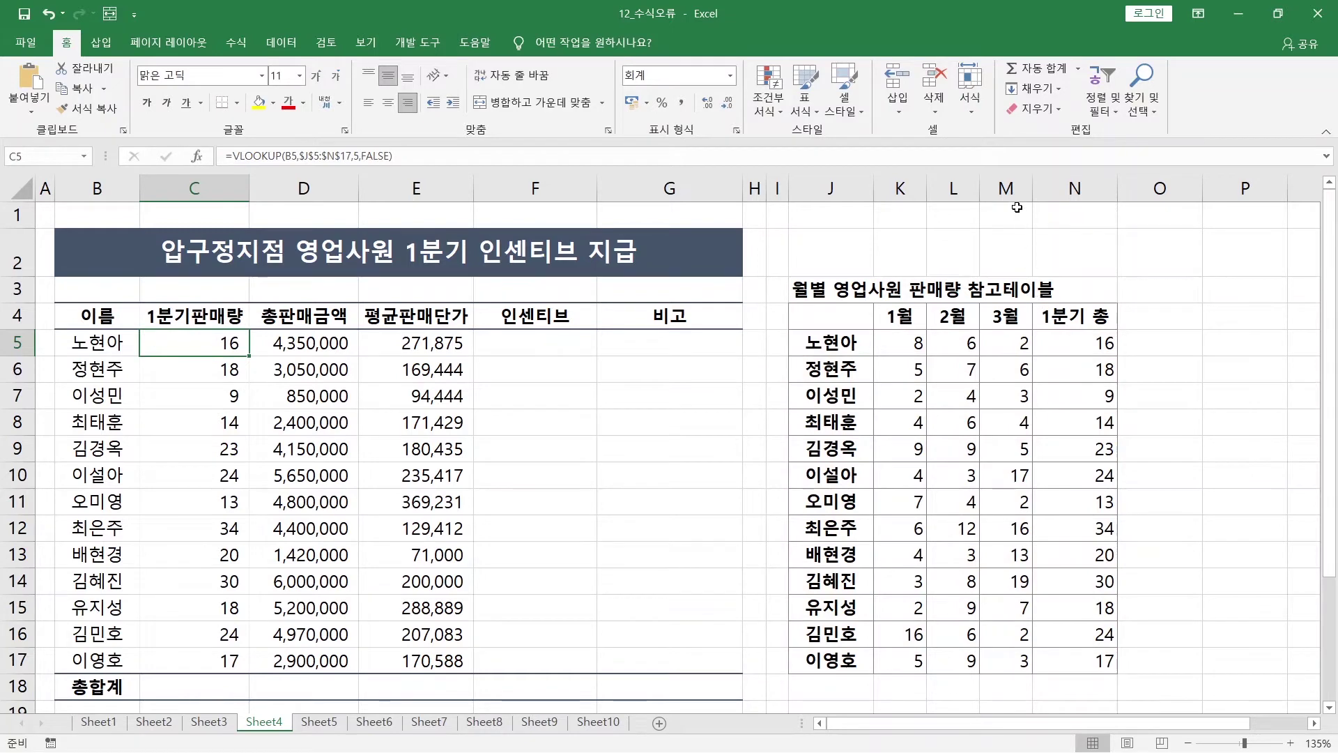
Step: Delete the 3월 column M from the reference table and check the dependent formulas in C5 and E5
left_click(1013, 185)
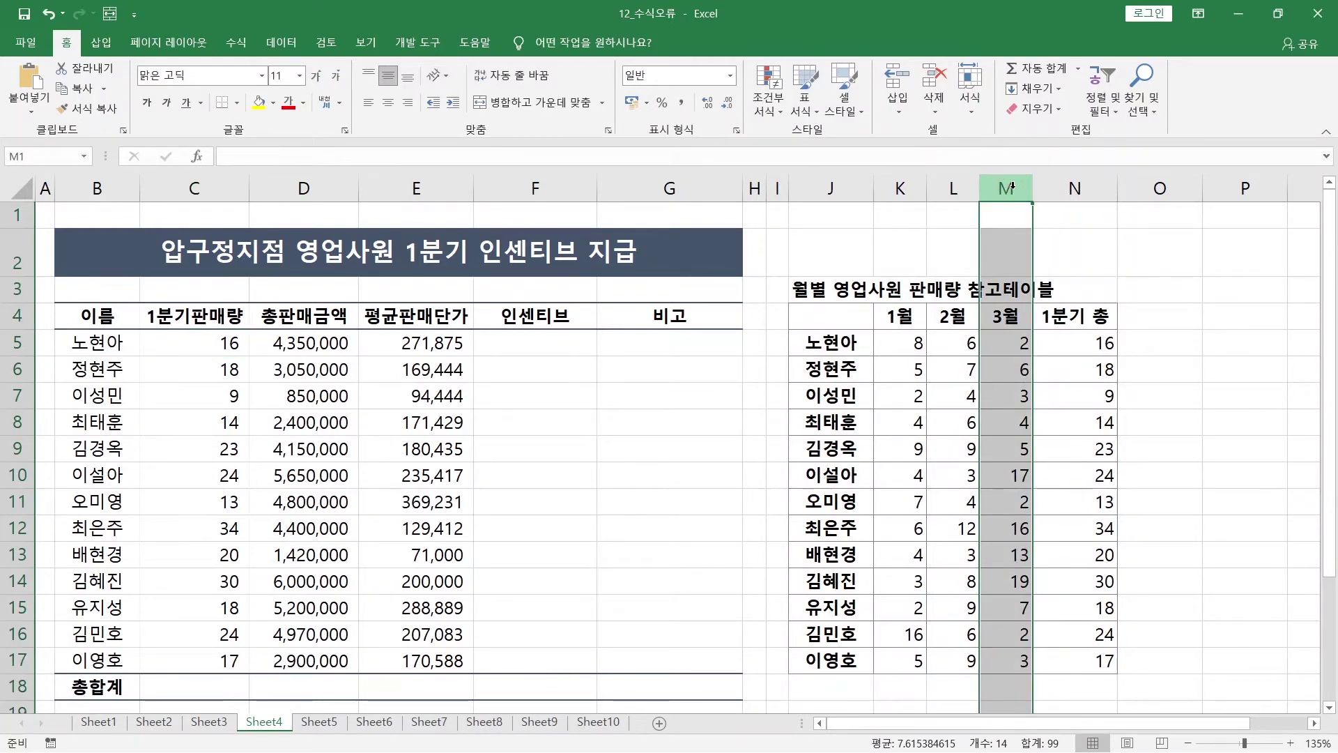
right_click(1013, 188)
left_click(1058, 332)
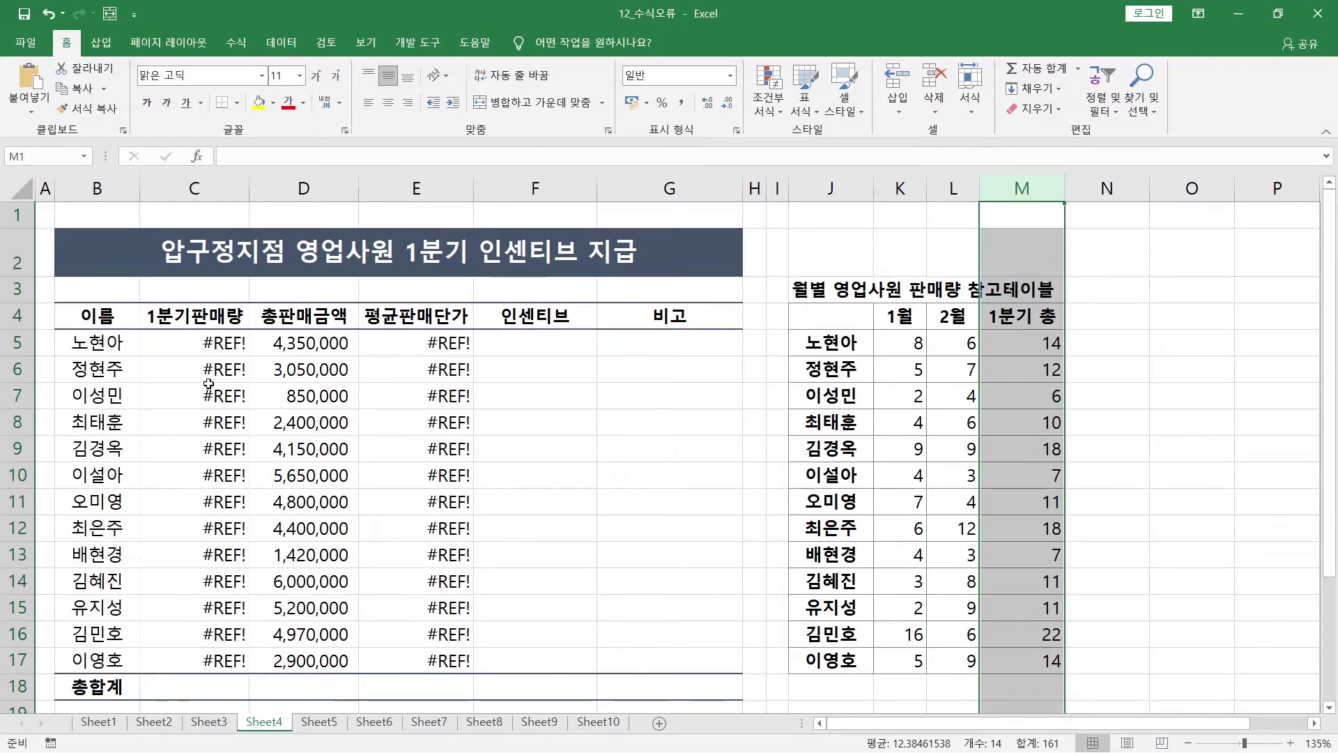
left_click(169, 346)
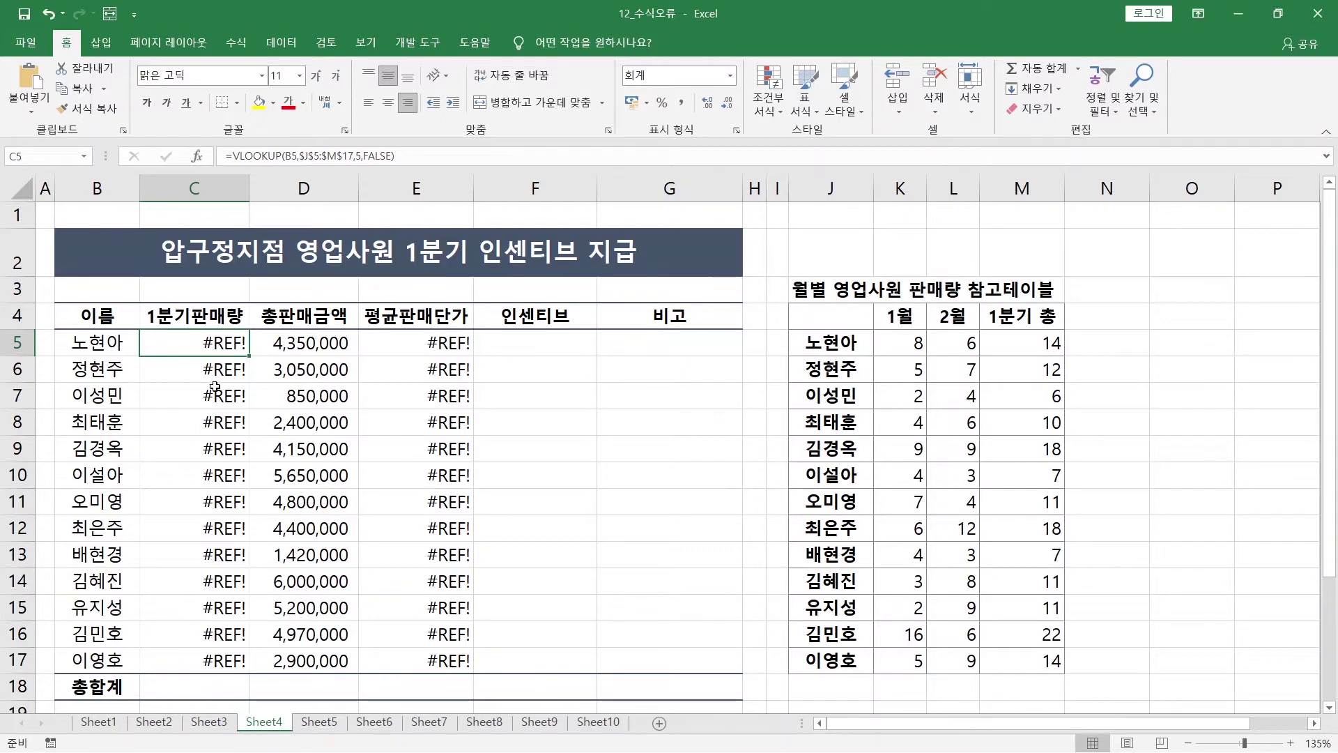
left_click(427, 349)
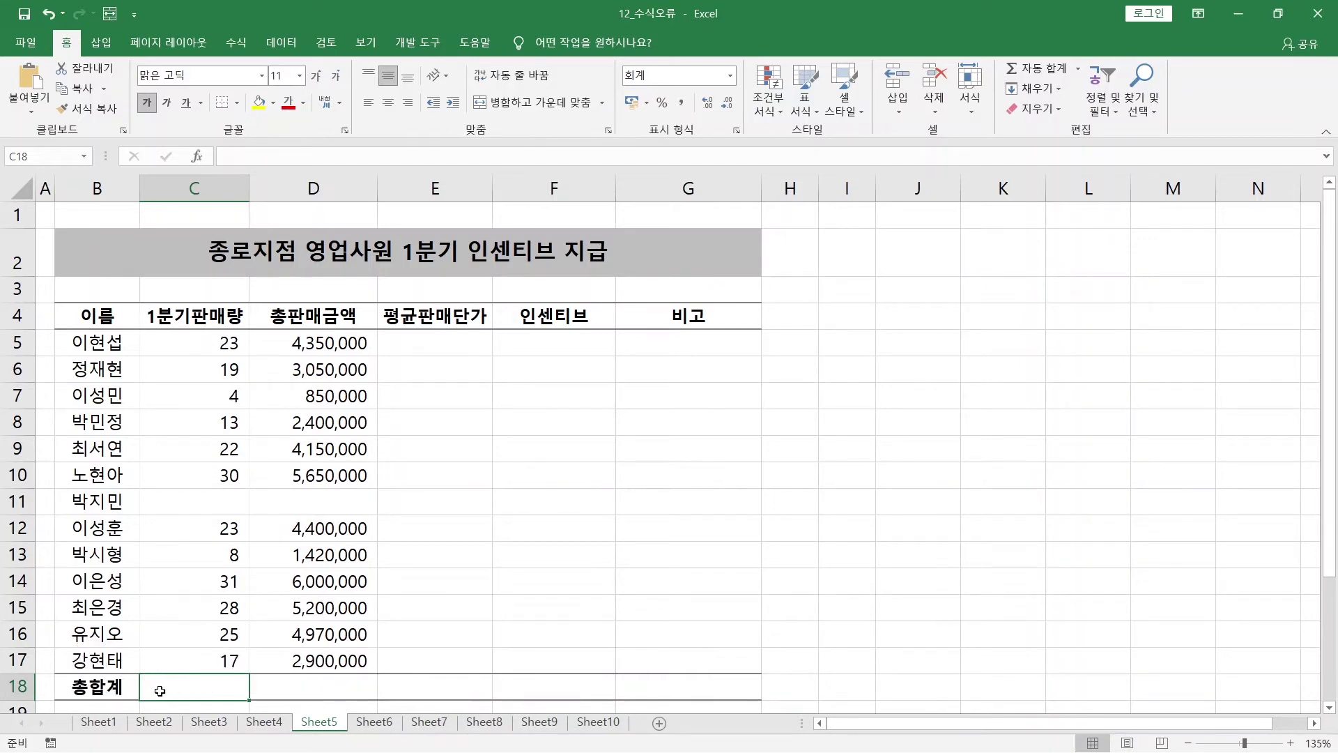
Step: On Sheet5, enter the misspelled formula =SUN(C5:C17) in total cell C18 and fill it across to D18
type("=SU")
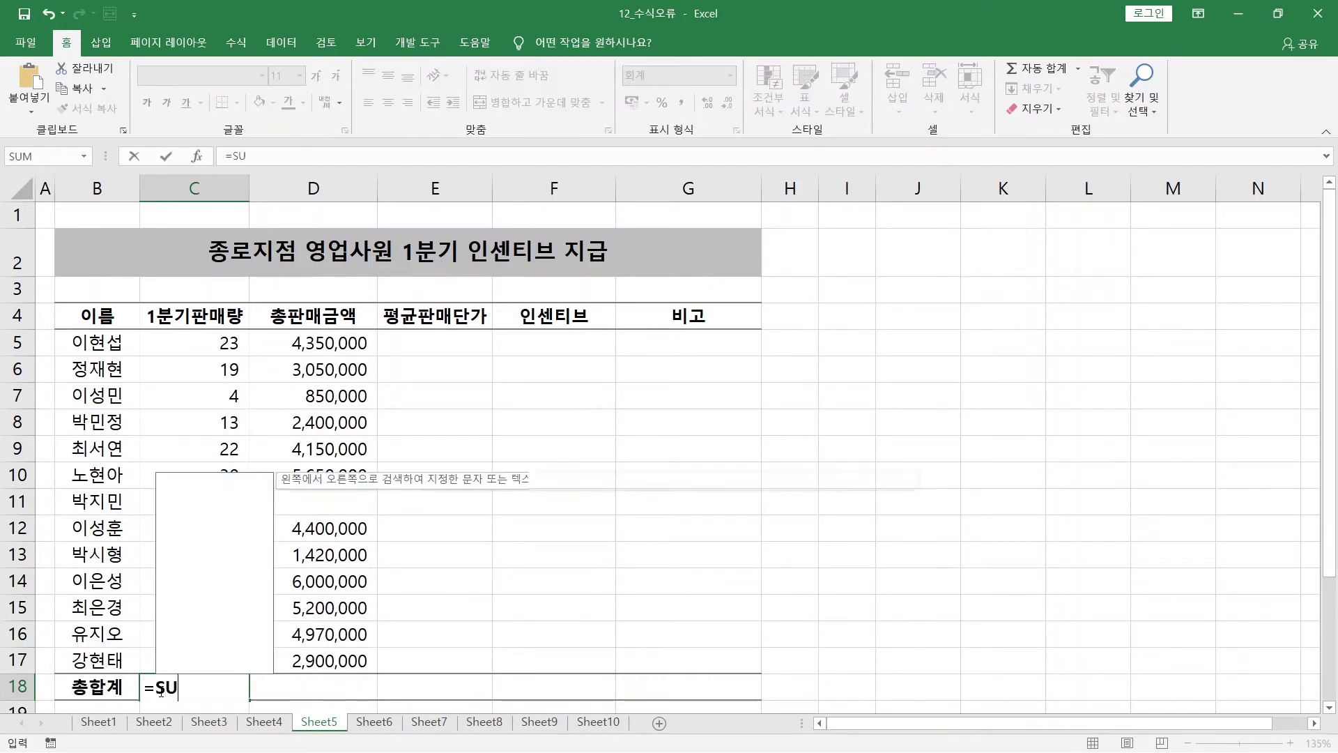
type("N(")
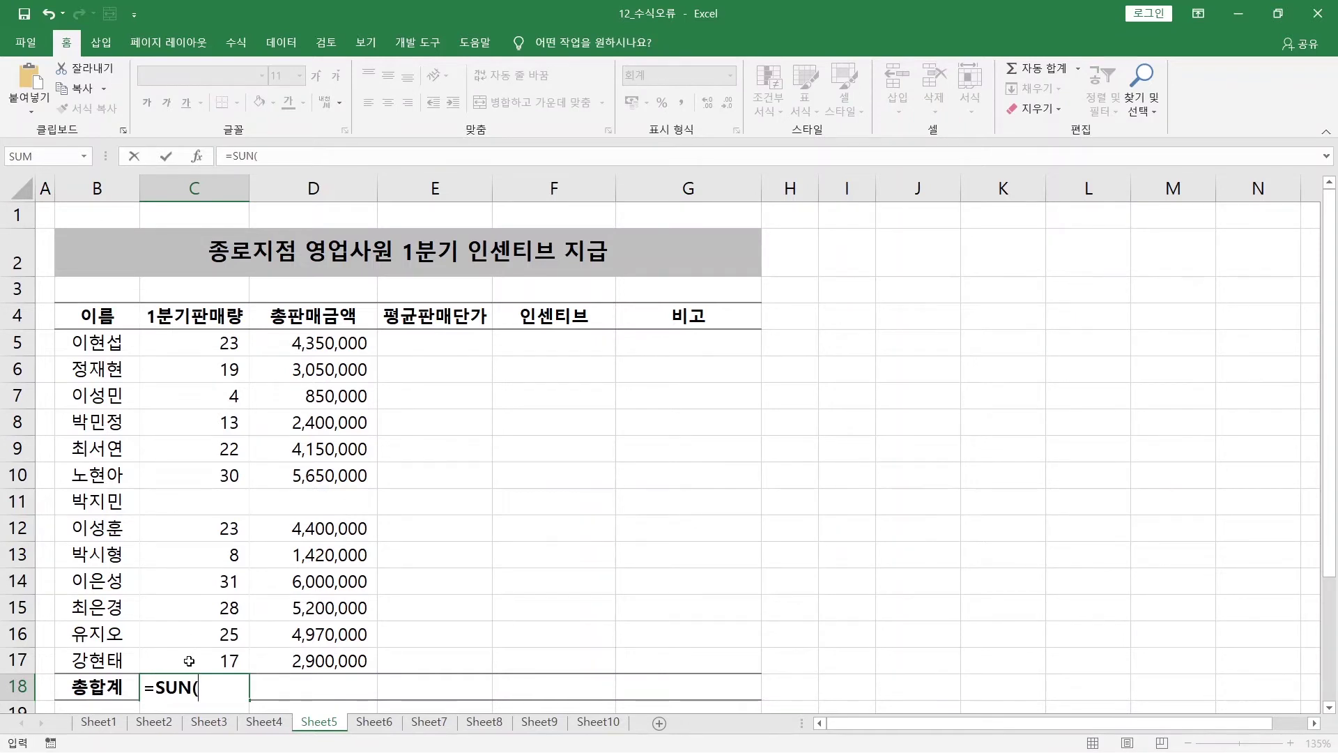
left_click_drag(189, 660, 211, 353)
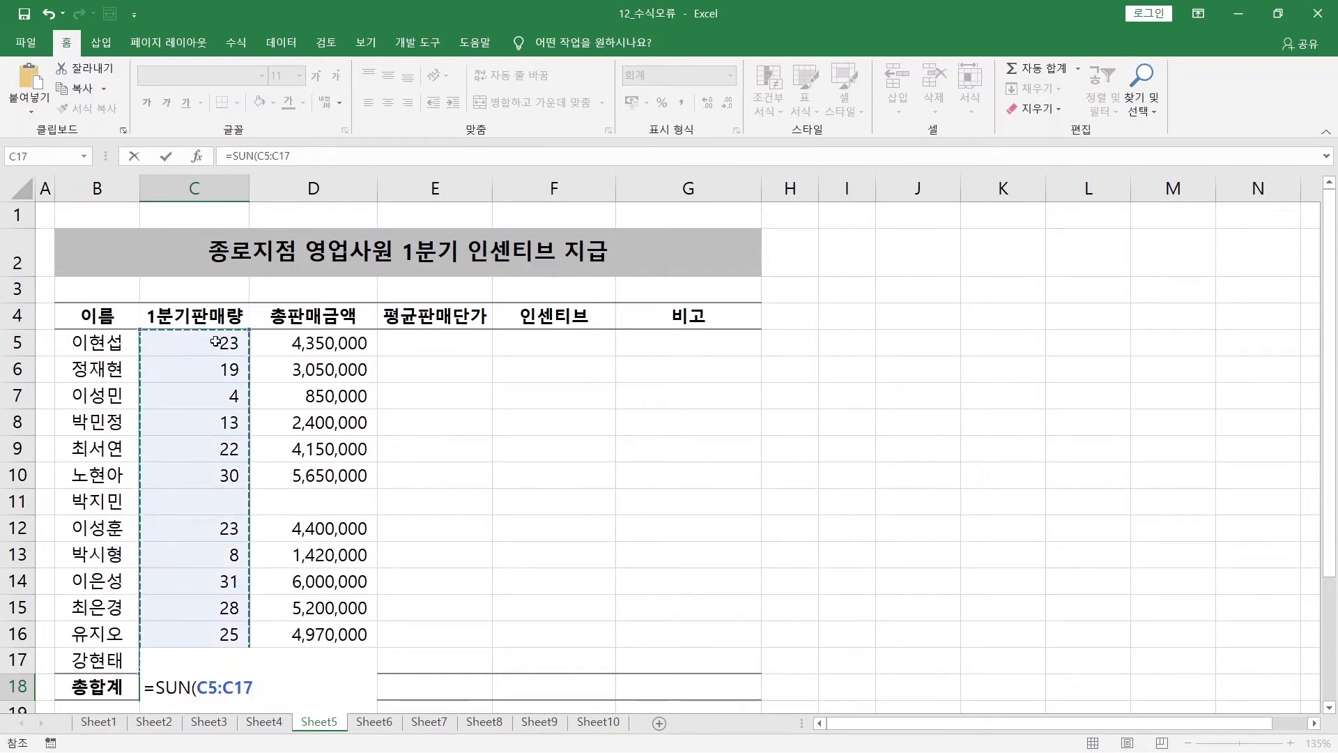
key("Return")
key("Up")
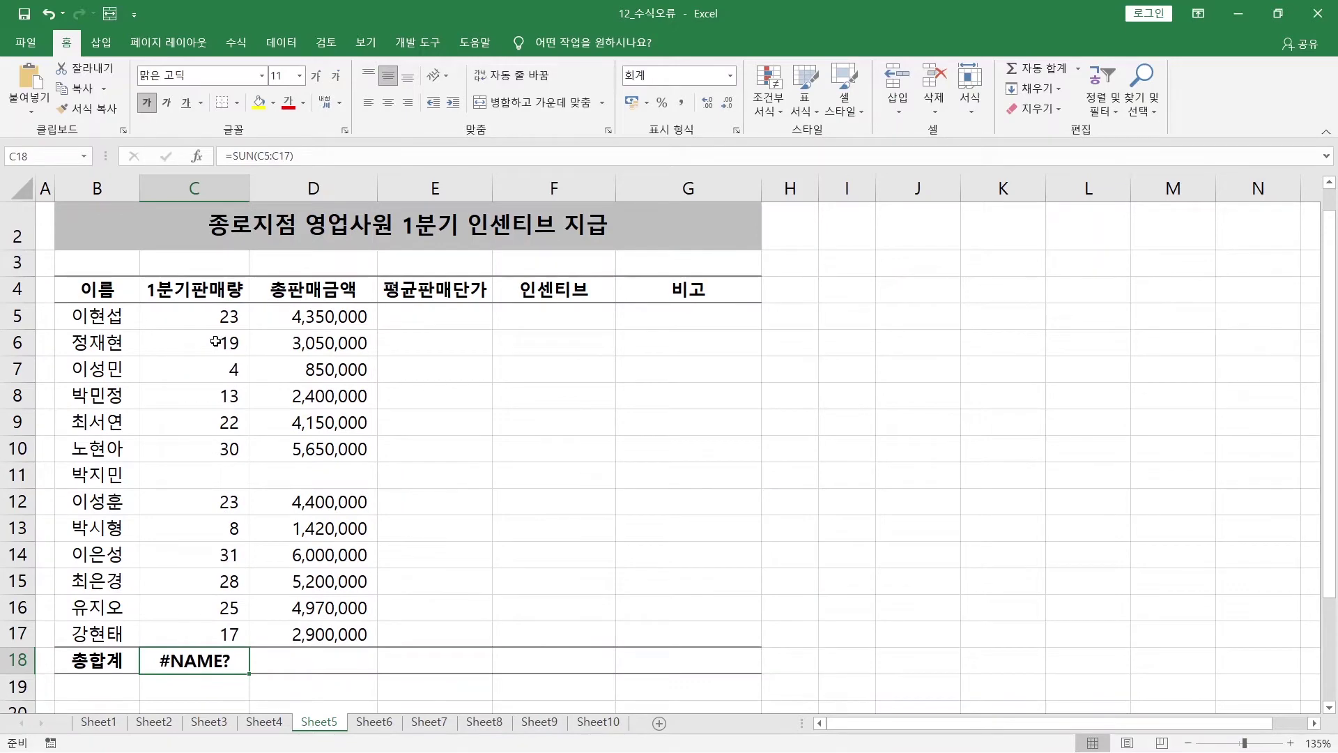
left_click_drag(249, 672, 352, 667)
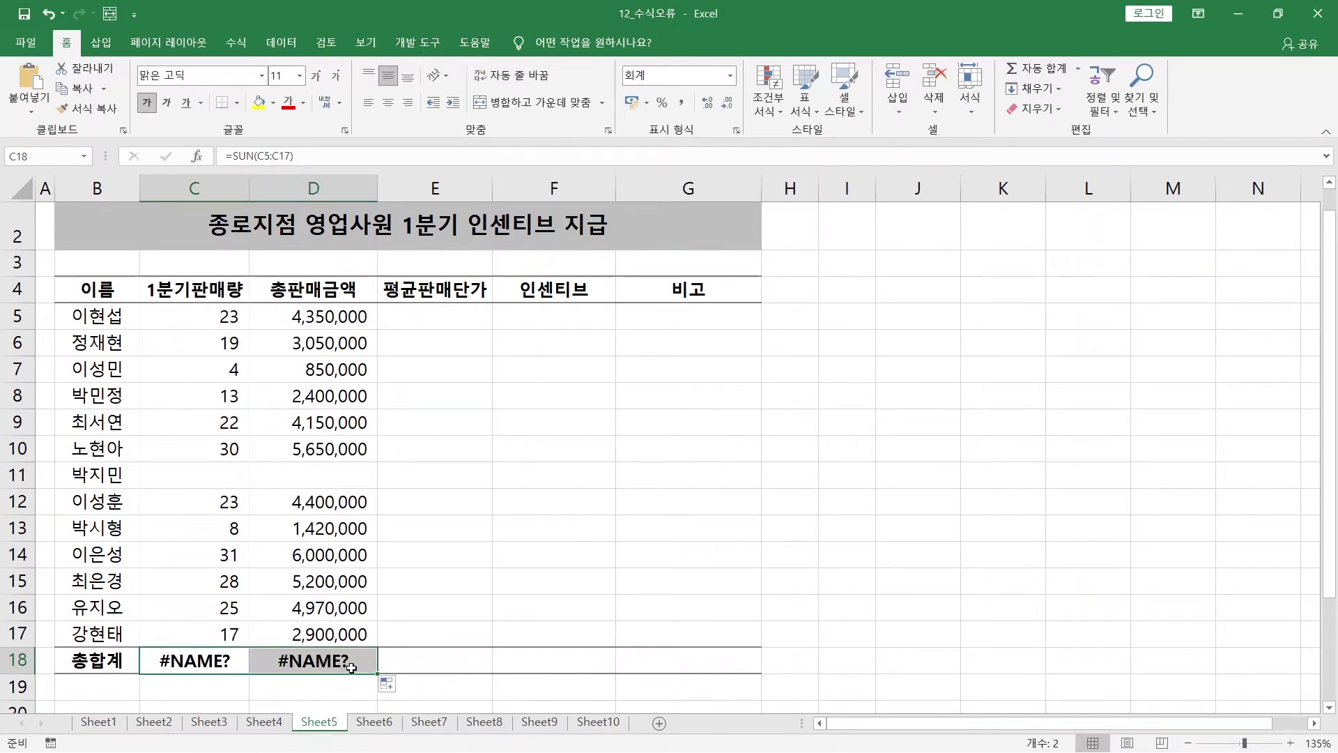
scroll(314, 683, "up", 1)
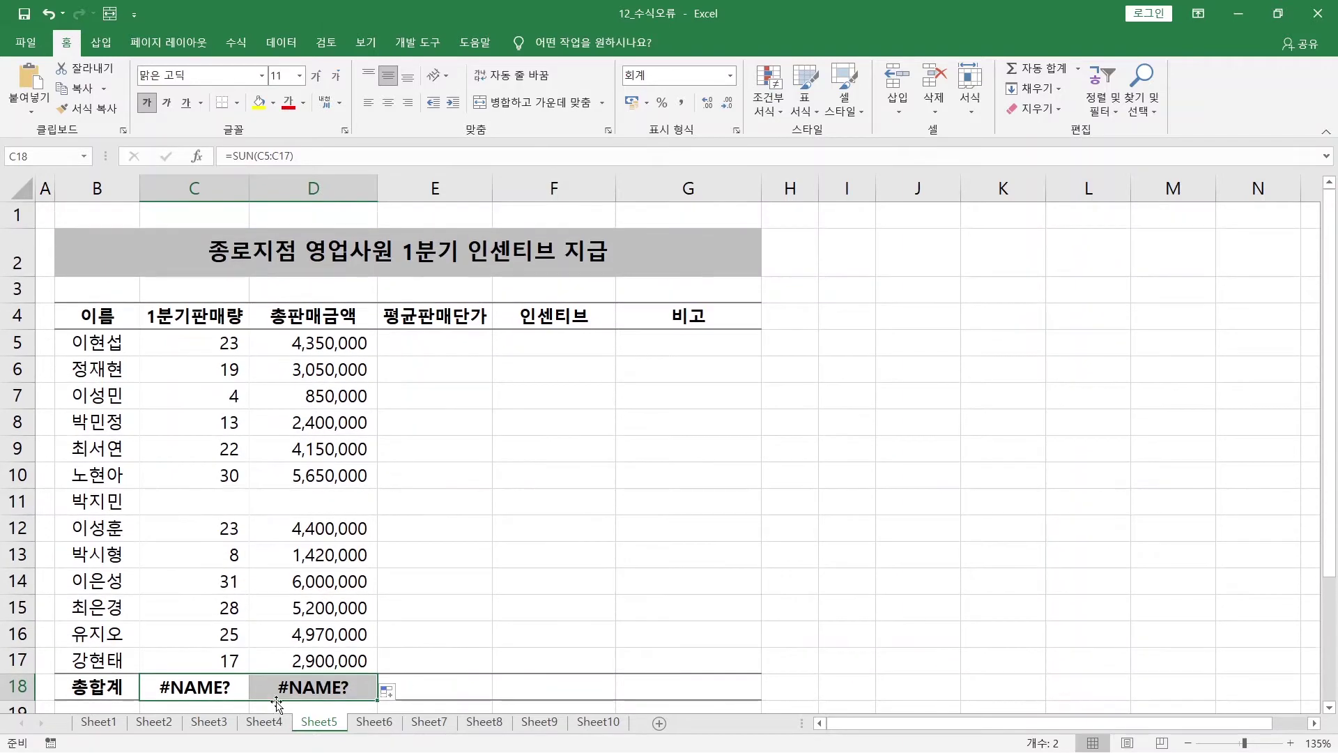
Step: Correct the function name in C18's total formula from SUN to SUM
left_click(230, 687)
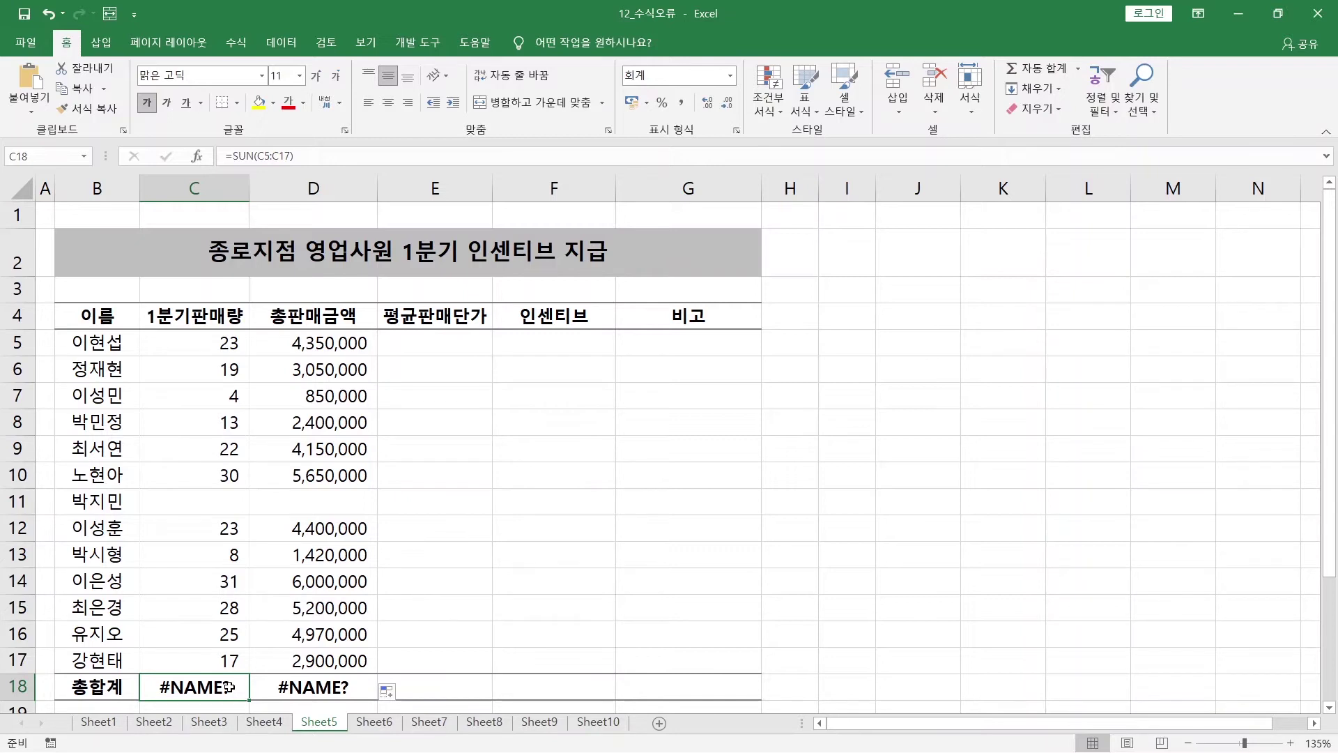
double_click(229, 687)
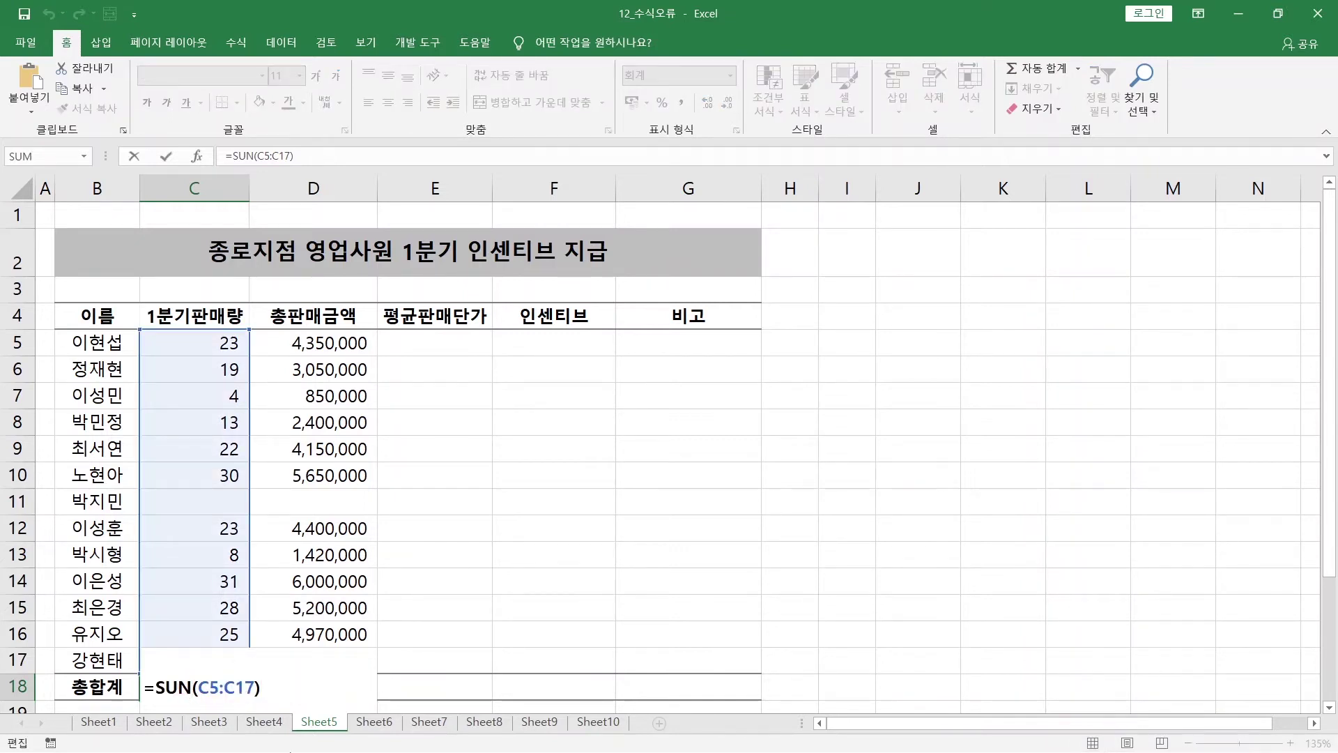
key("BackSpace")
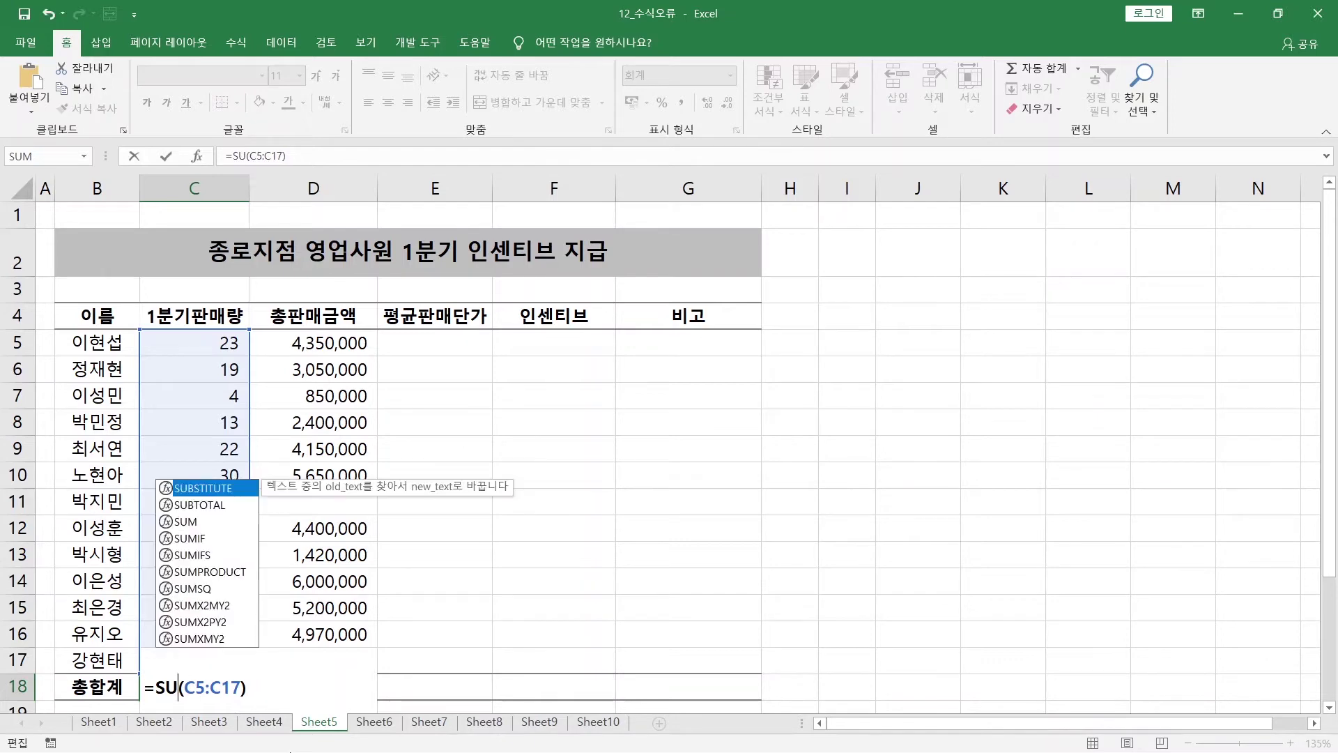
type("M")
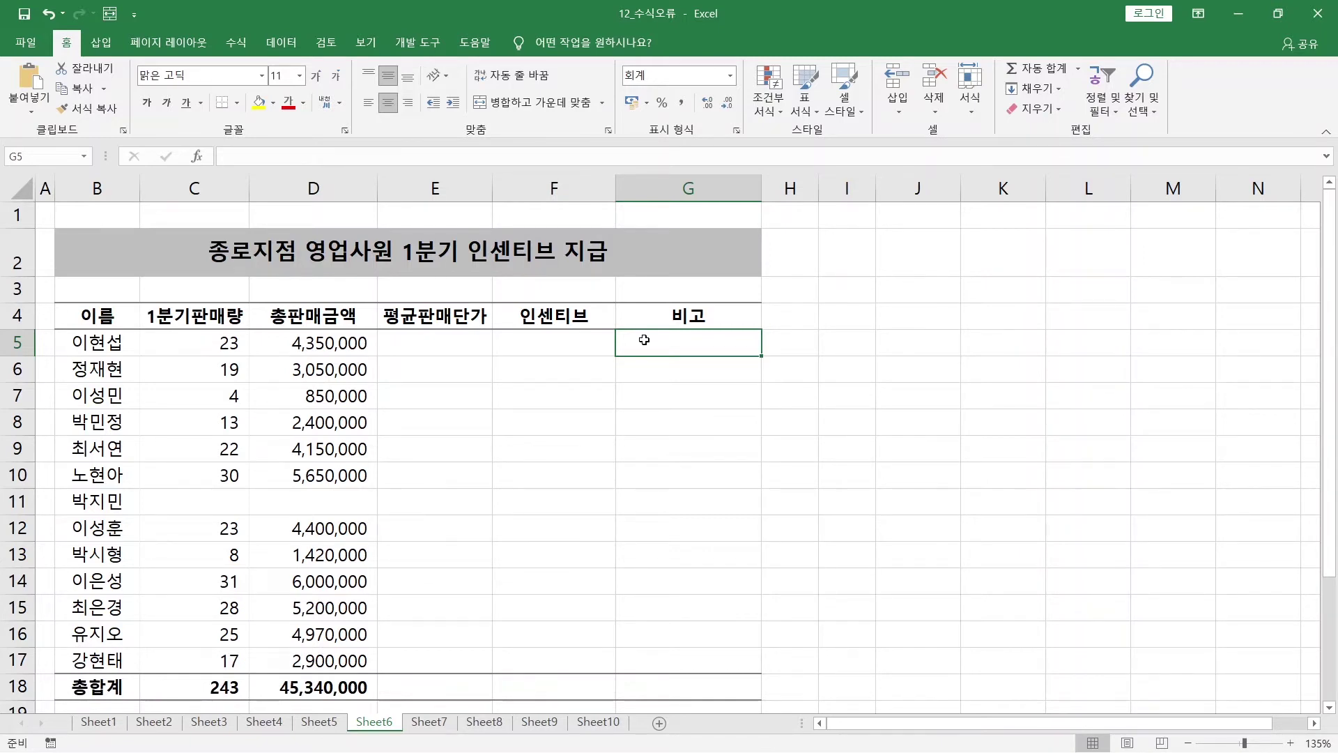
Step: On Sheet6, enter the formula =B5/3 in remarks cell G5, dividing the name text in B5 by 3
left_click(198, 340)
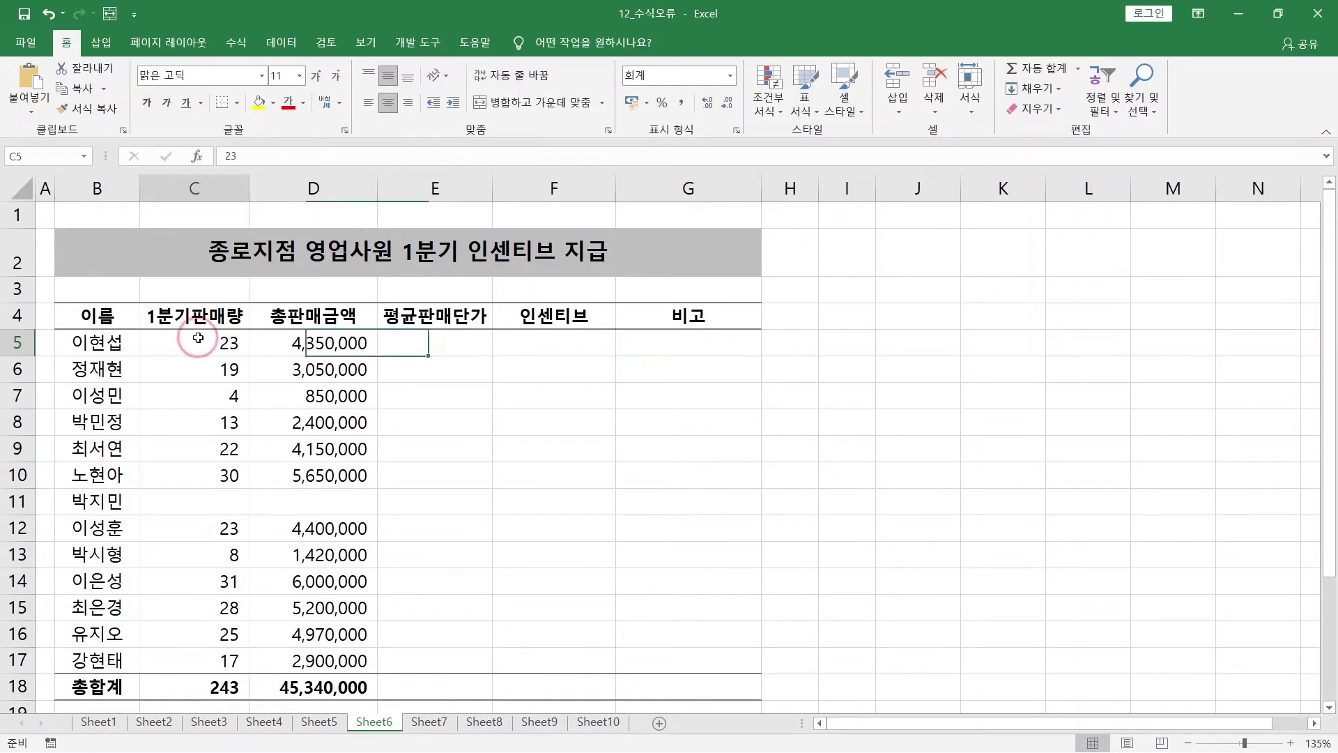
left_click(739, 344)
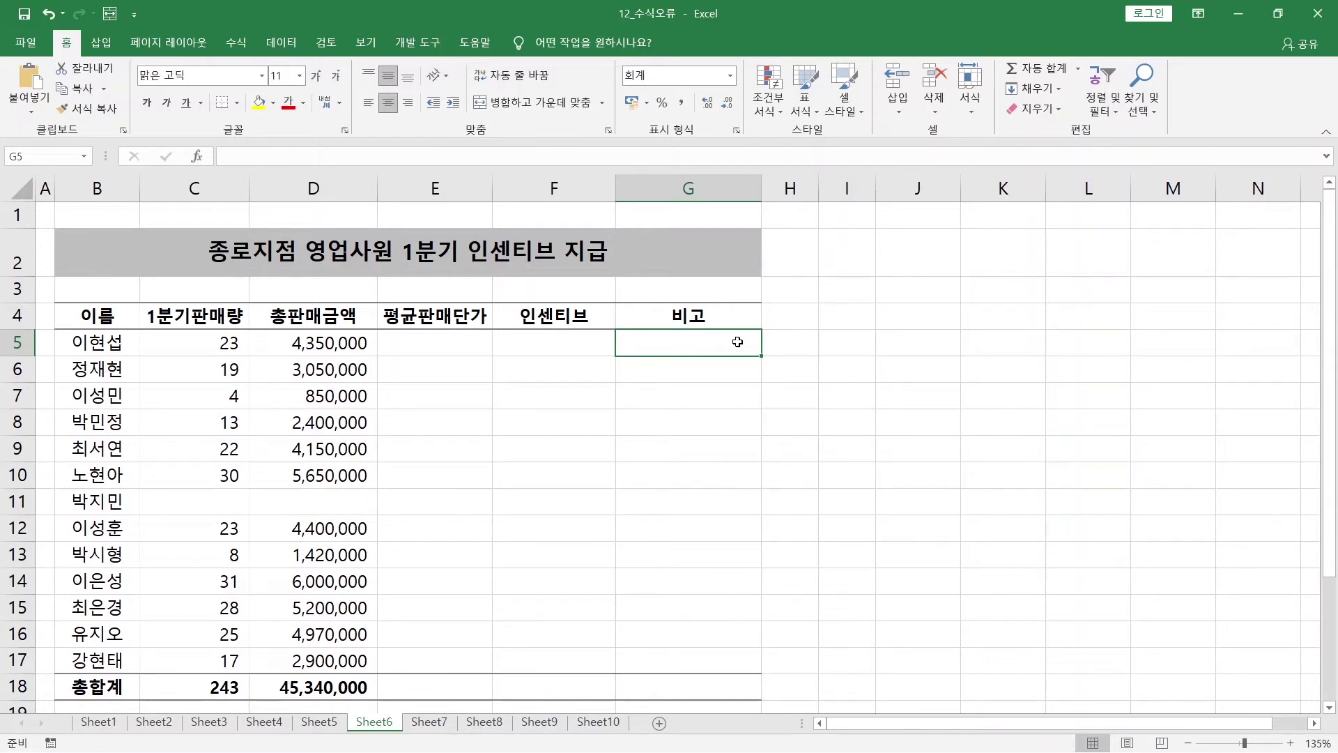
type("=")
key("Left")
key("Left")
key("Left")
key("Left")
key("Left")
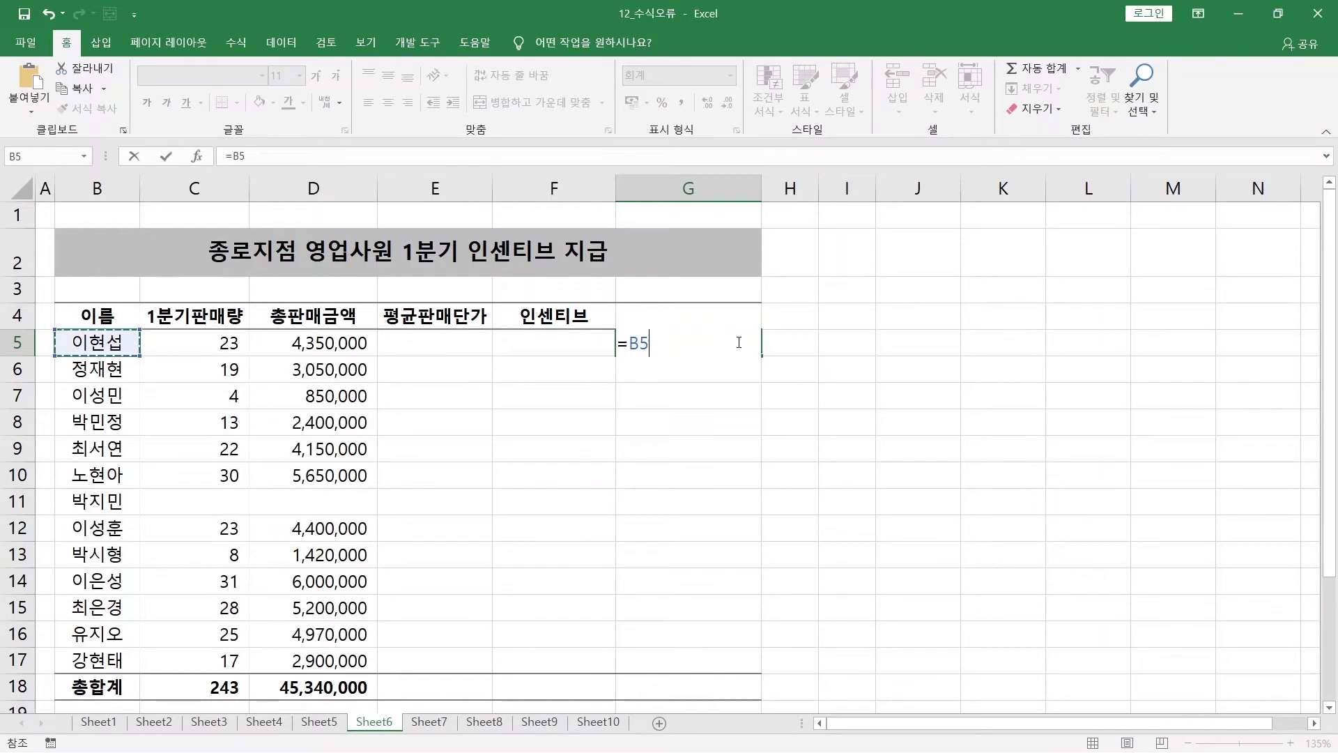
type("/3")
key("ctrl+Return")
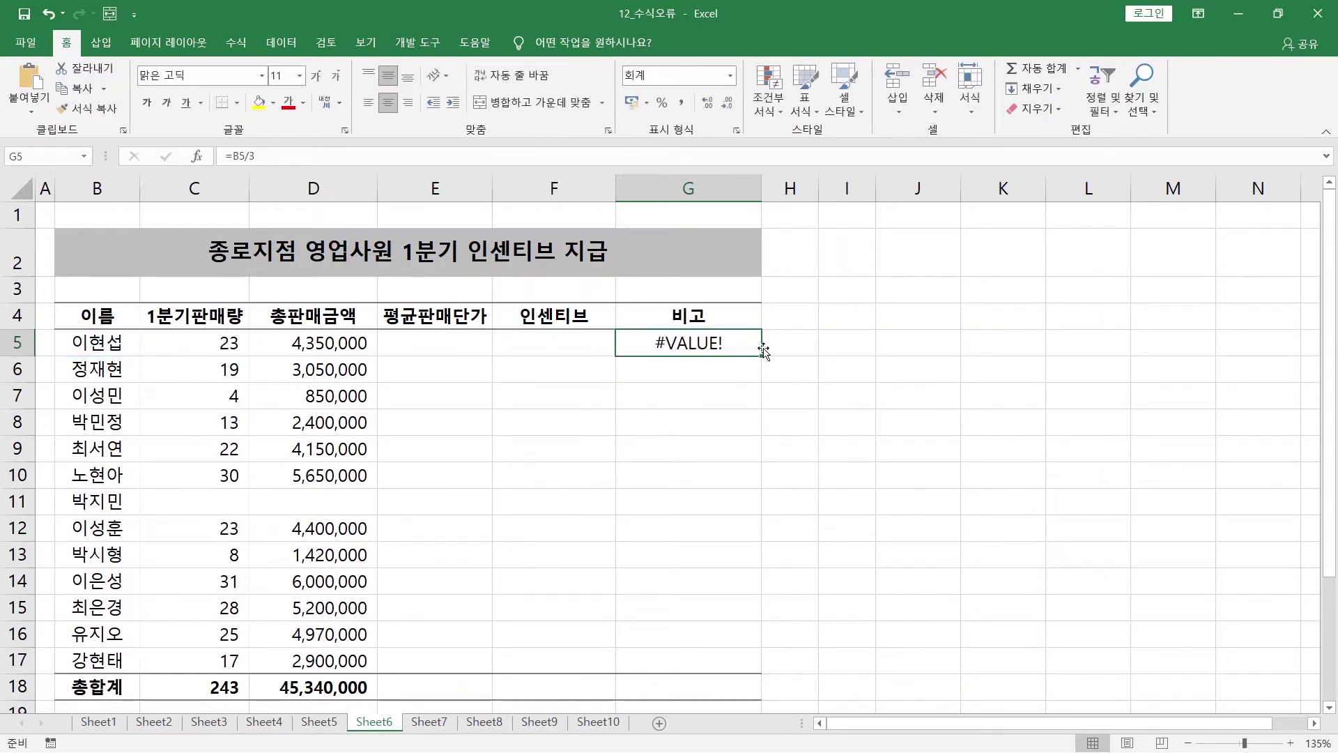
Step: Fill the G5 formula down through G17 and inspect the cell reference used in G5
left_click_drag(764, 356, 765, 672)
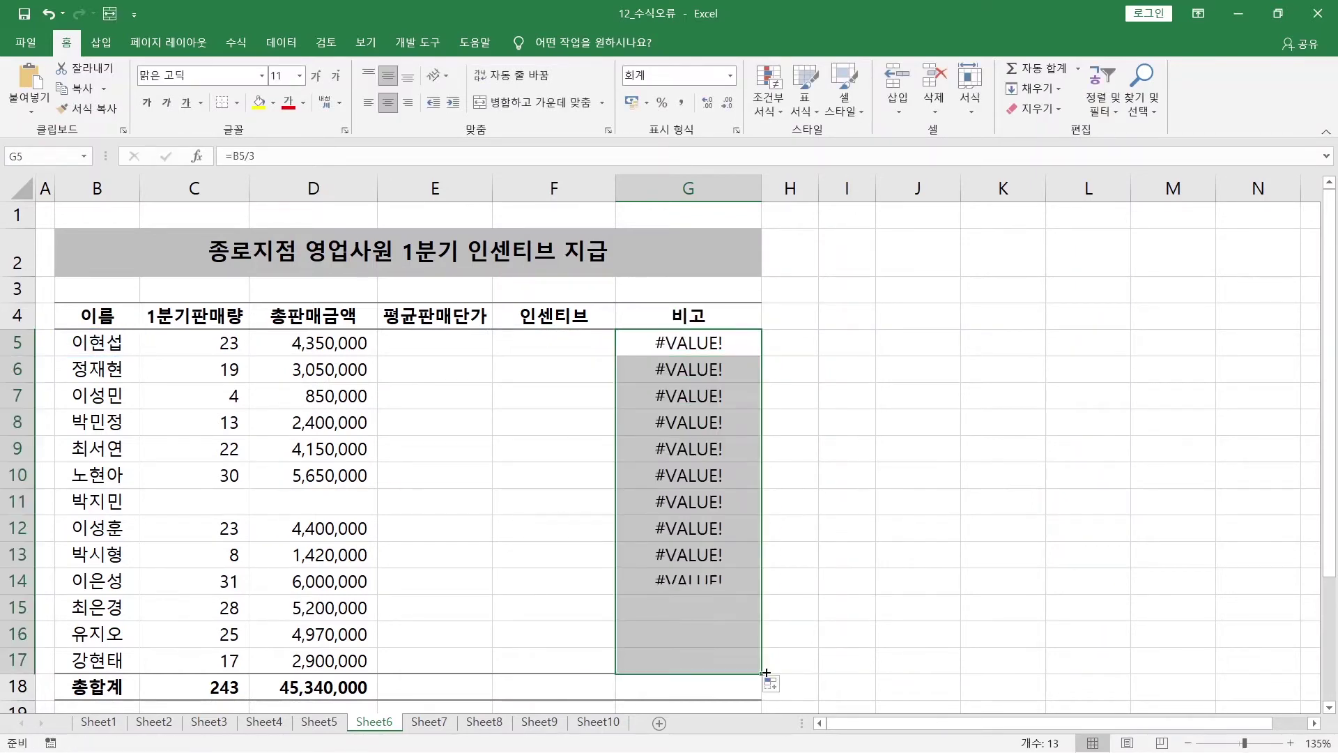
left_click(710, 351)
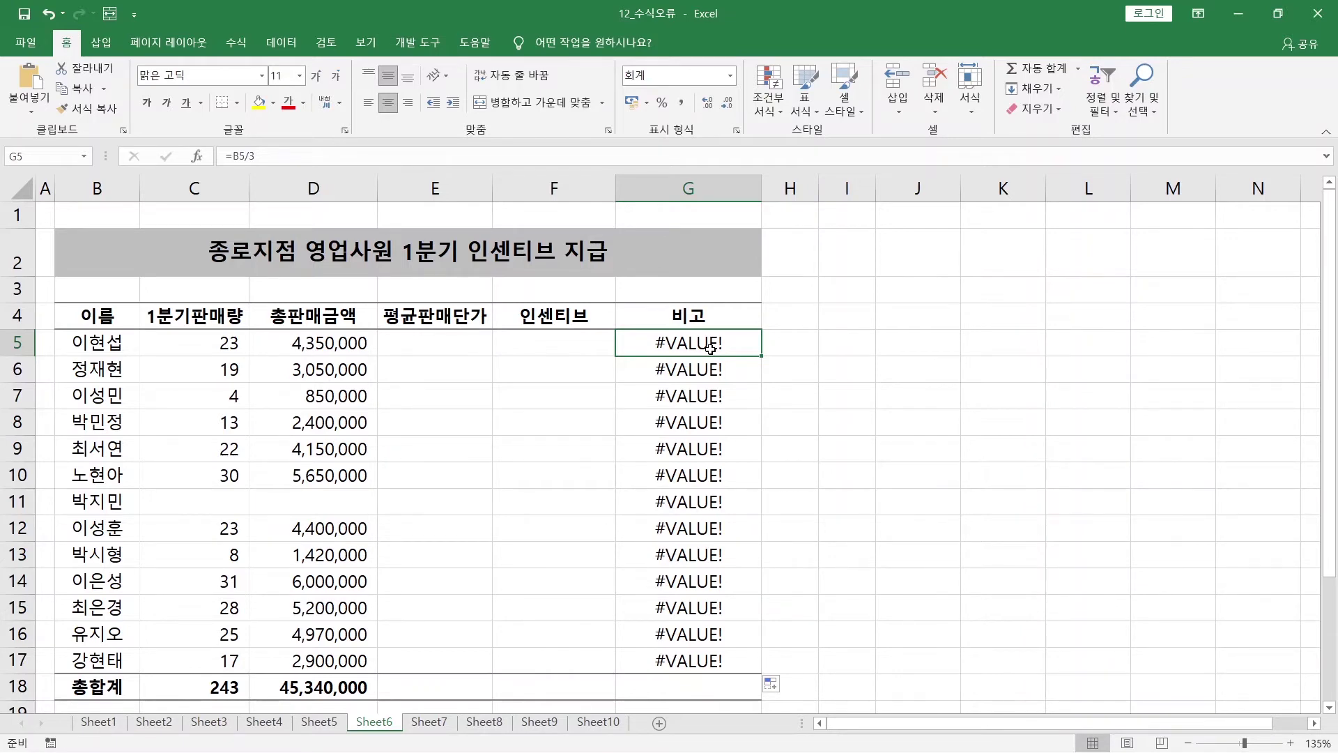
double_click(710, 349)
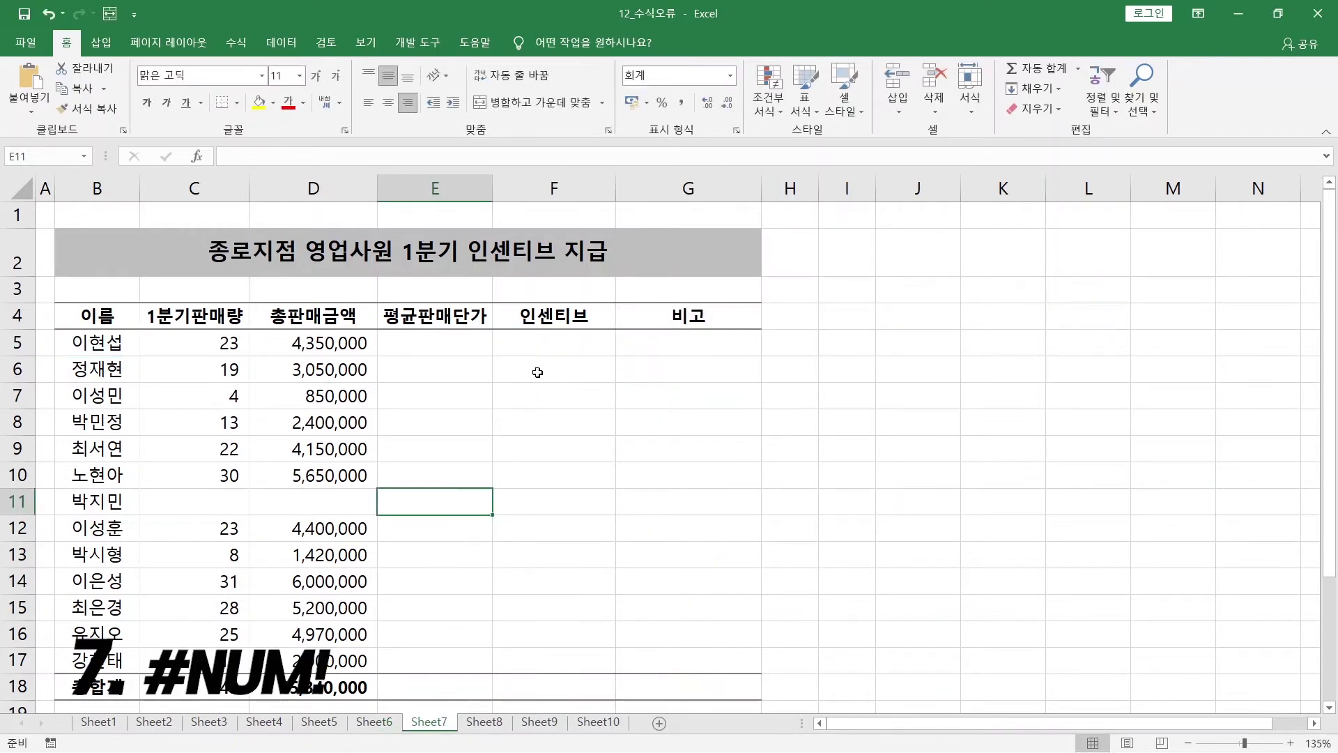
Step: On Sheet7, enter the formula =D5^55 in incentive cell F5
left_click(538, 347)
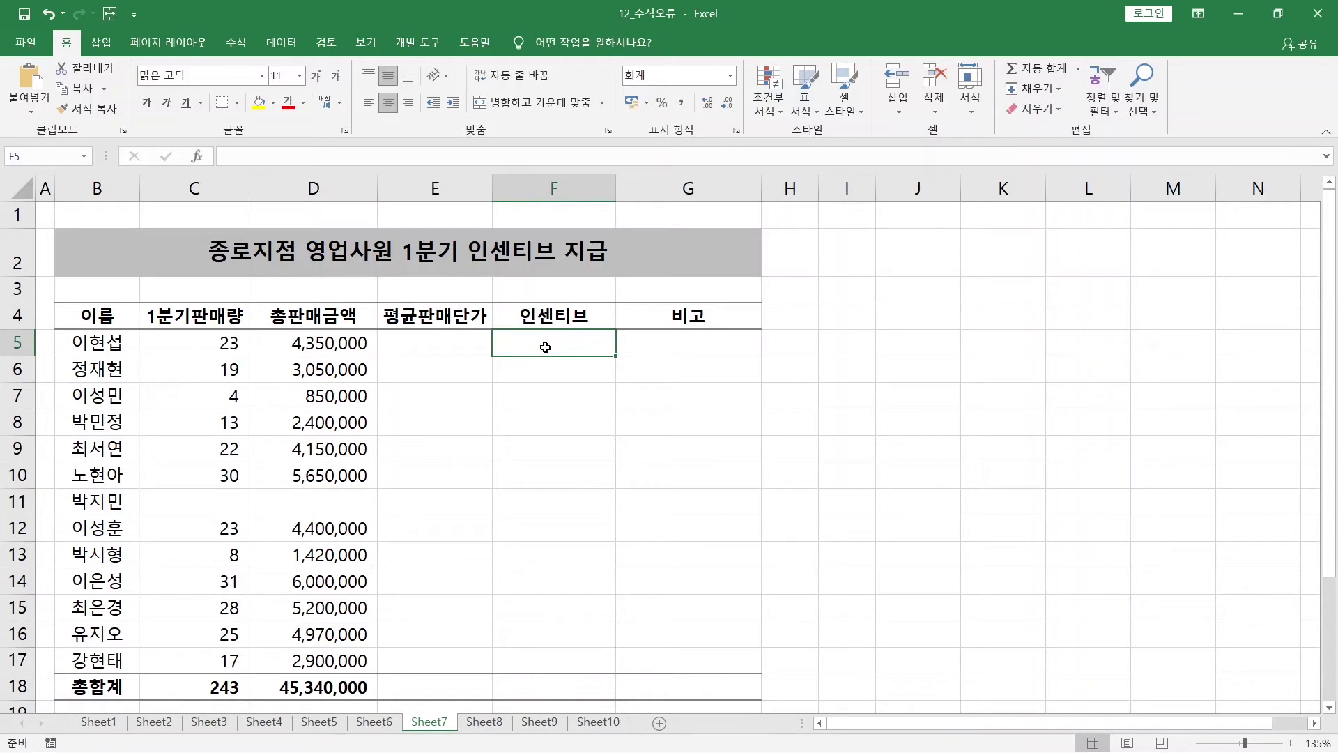
left_click(363, 342)
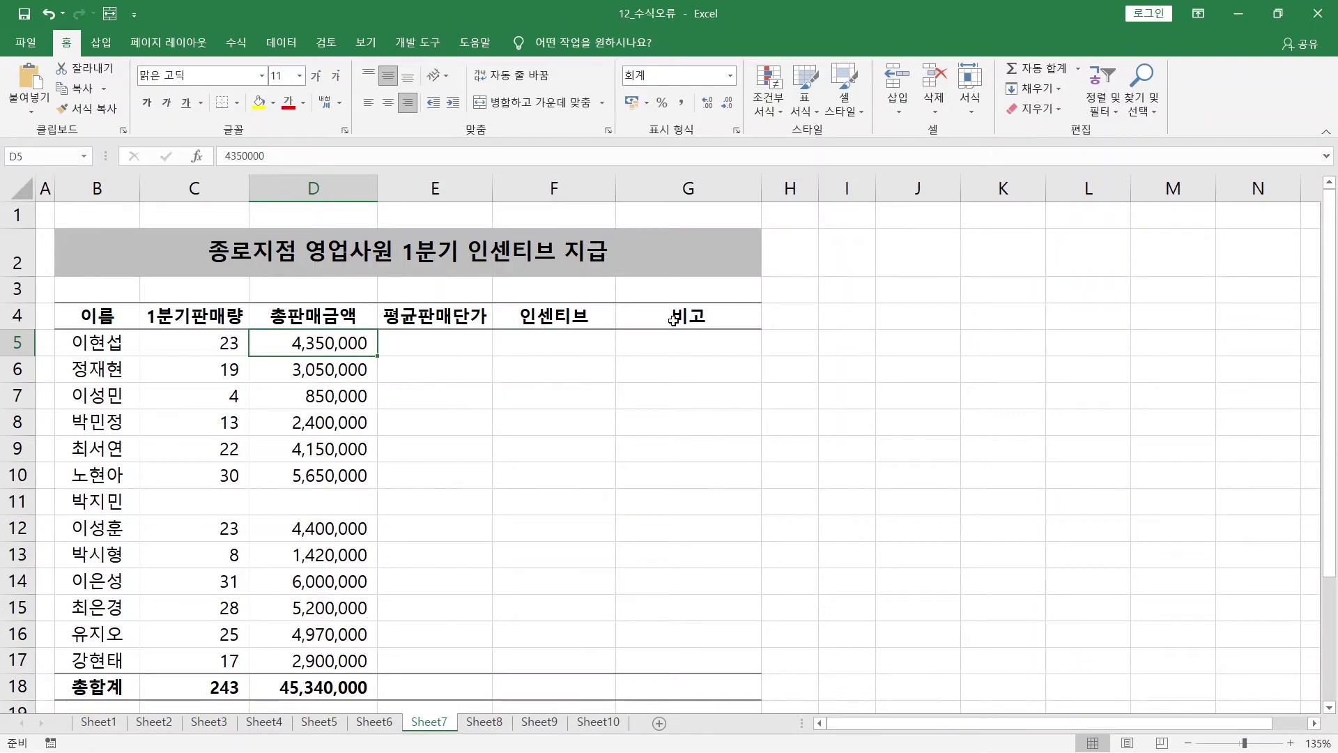
left_click(597, 348)
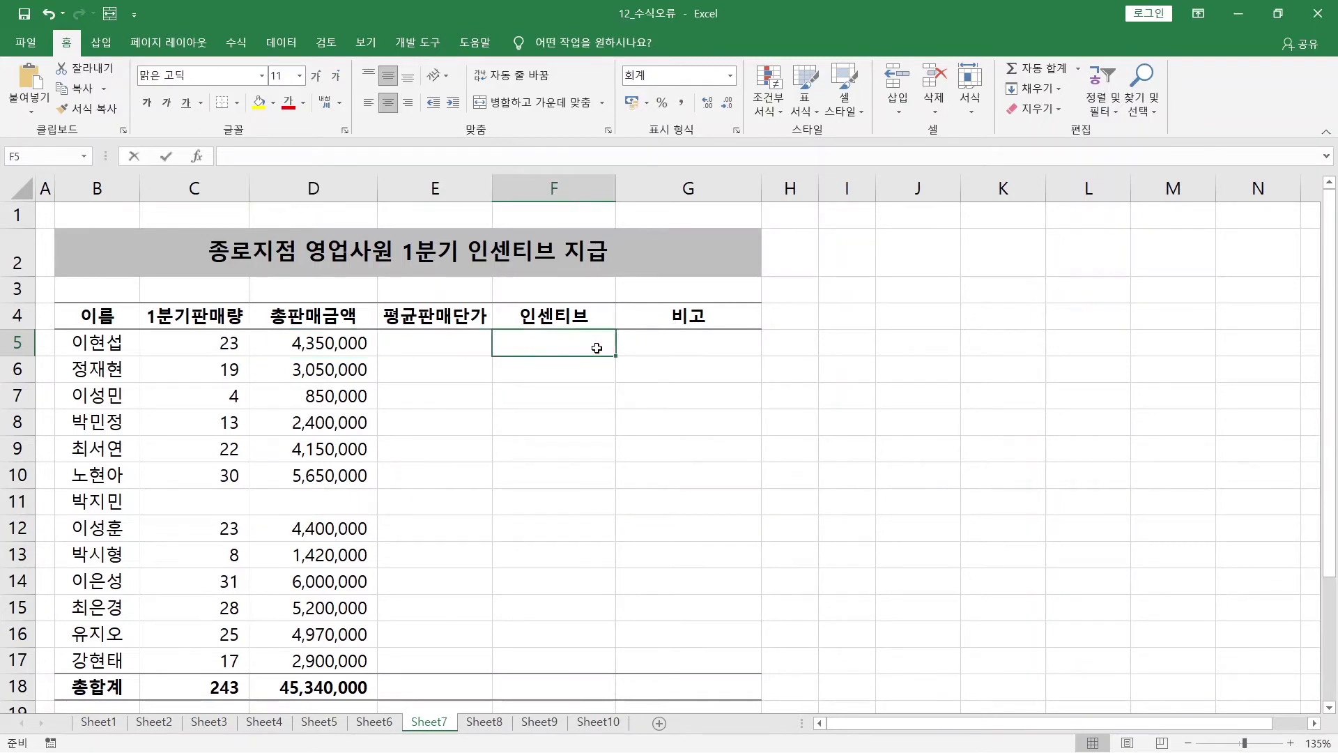
type("=")
key("Left")
key("Left")
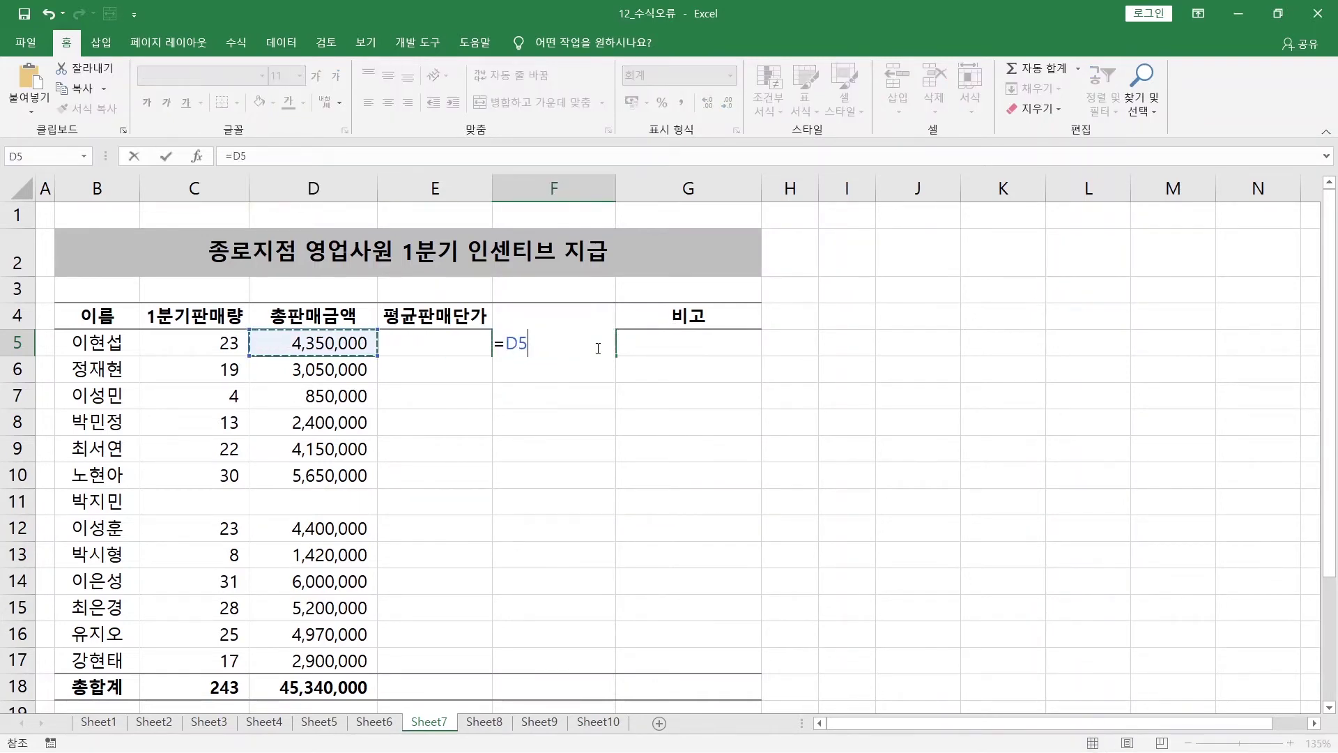
type("^55")
key("ctrl+Return")
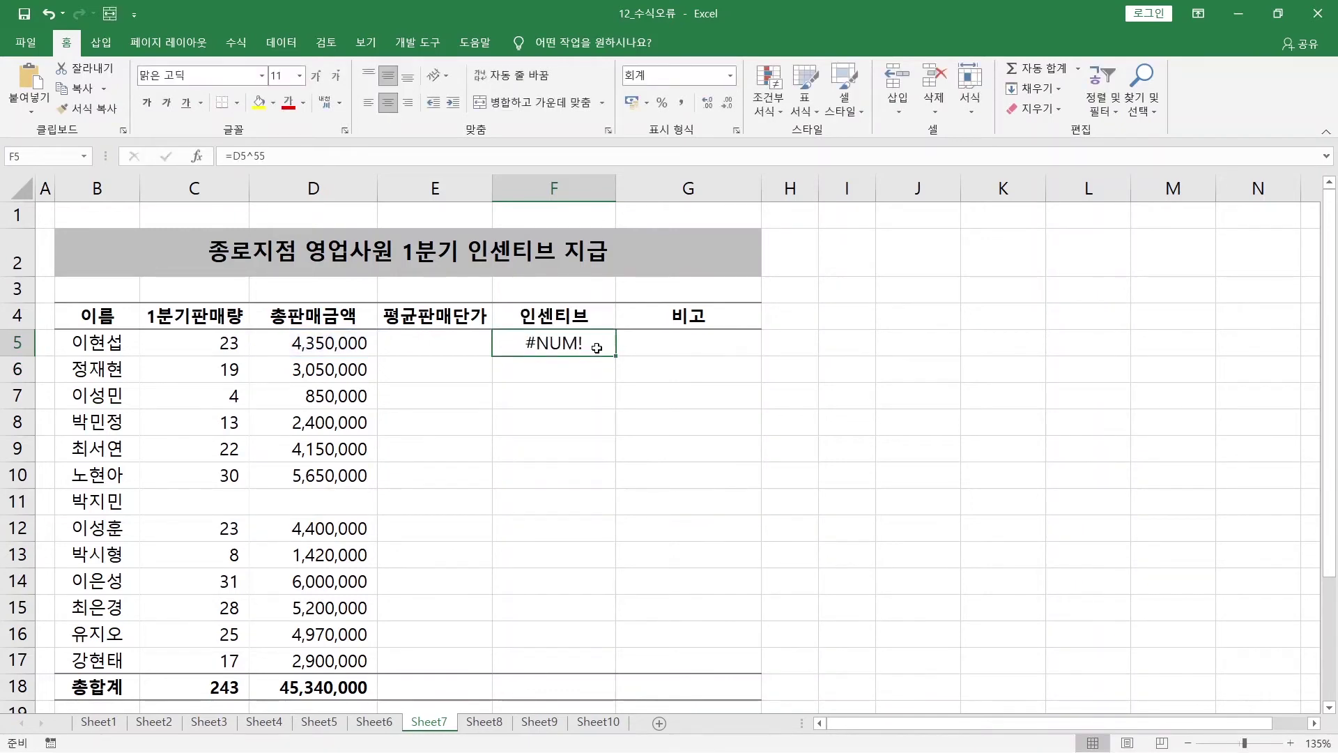
Step: Fill the F5 formula down through F17 and inspect the exponent expression in F5
left_click_drag(616, 356, 556, 670)
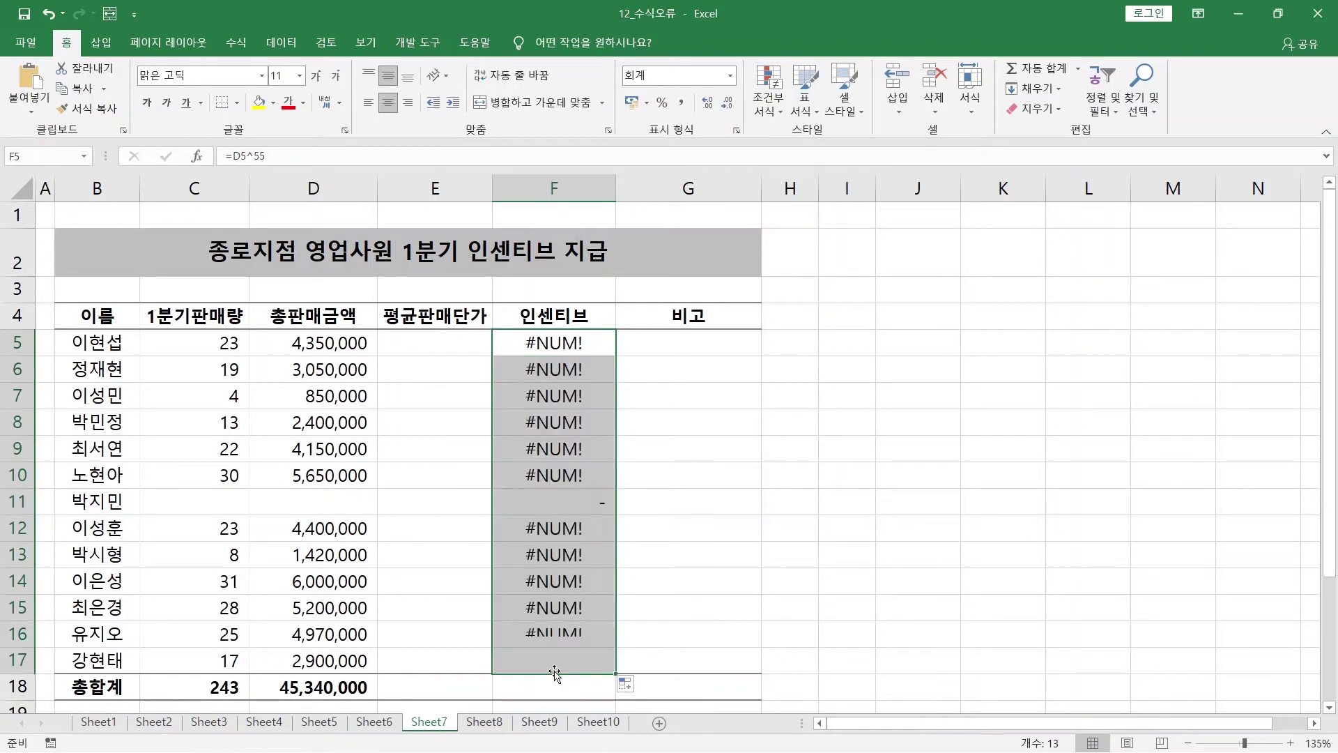
left_click(539, 350)
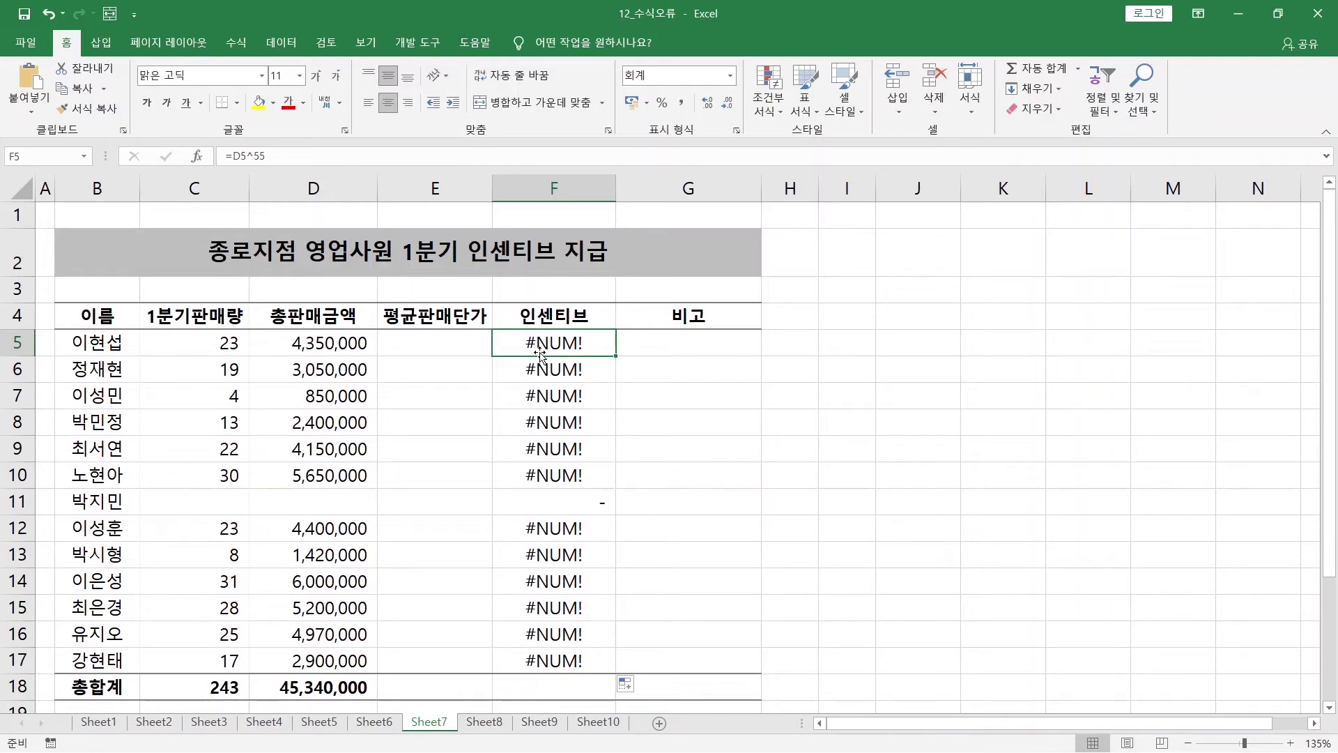
double_click(541, 352)
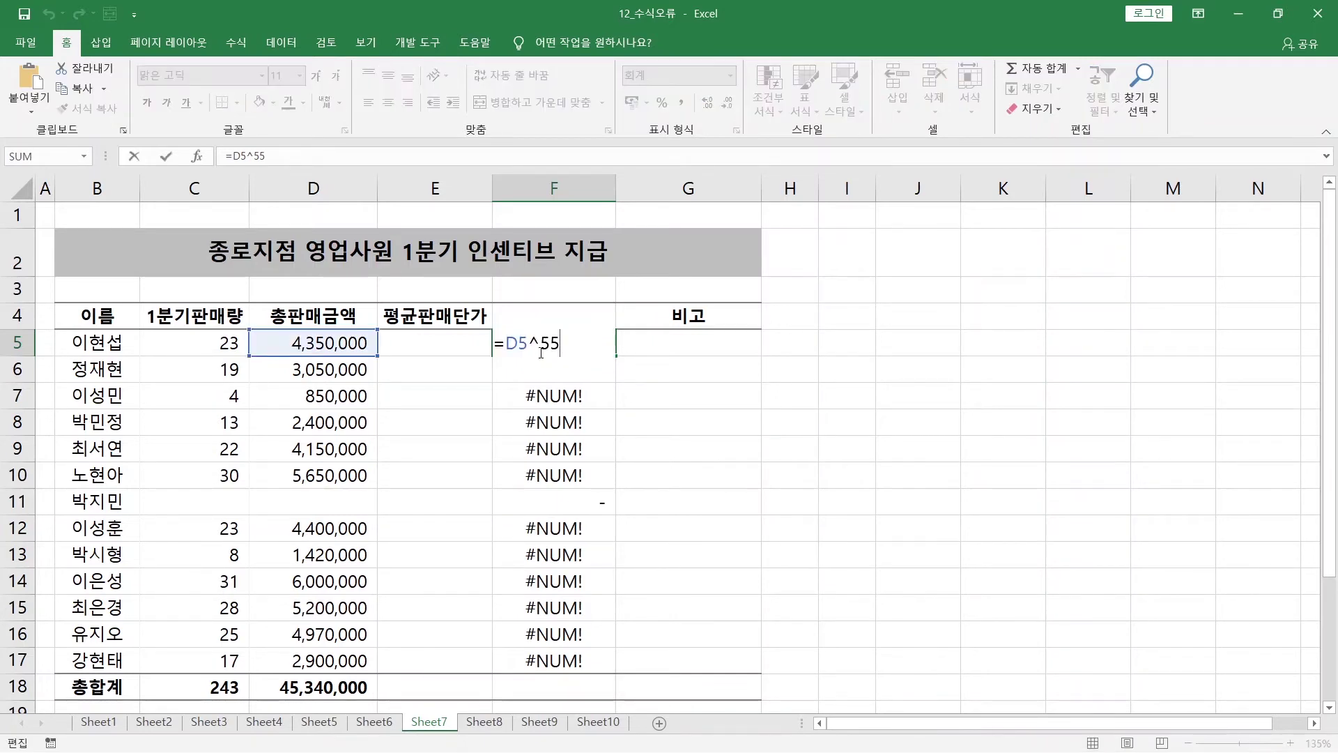
left_click(541, 352)
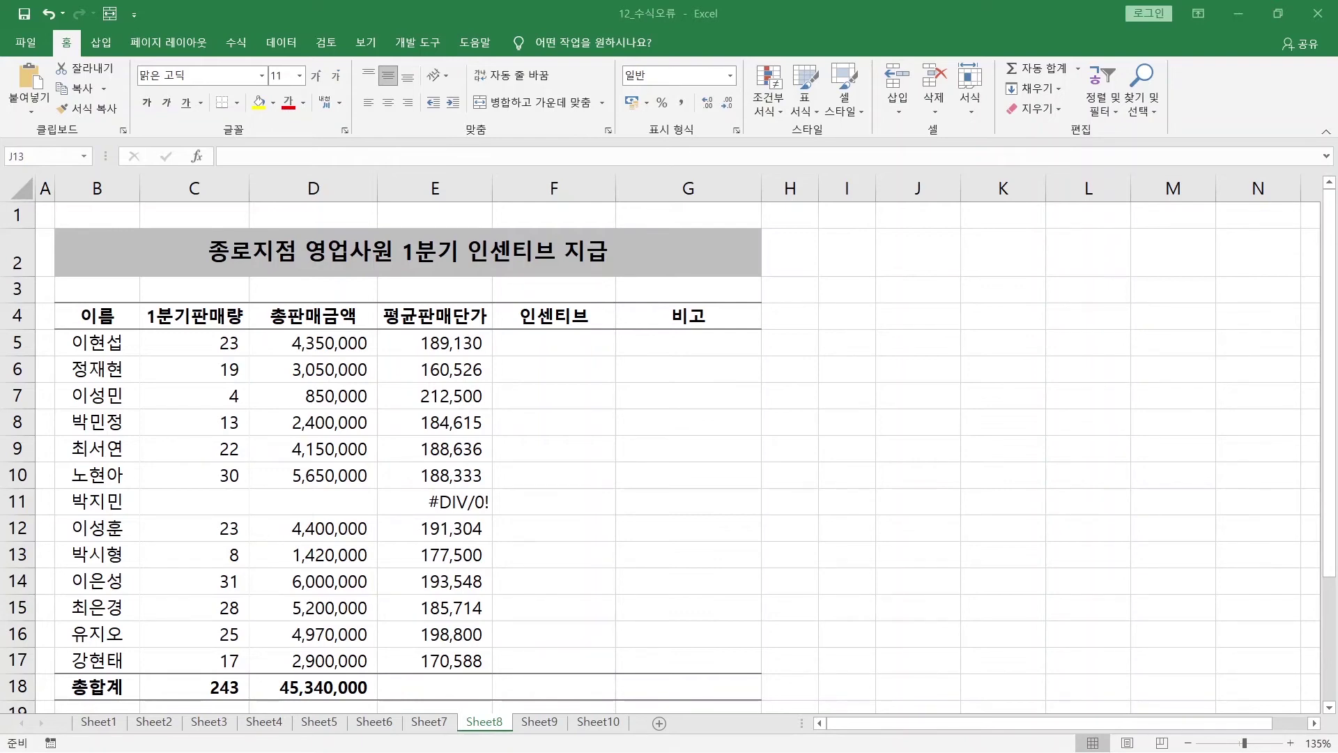
Step: On Sheet8, wrap the average unit price formula in E5 with IFERROR so it reads =IFERROR(D5/C5,"")
left_click(453, 502)
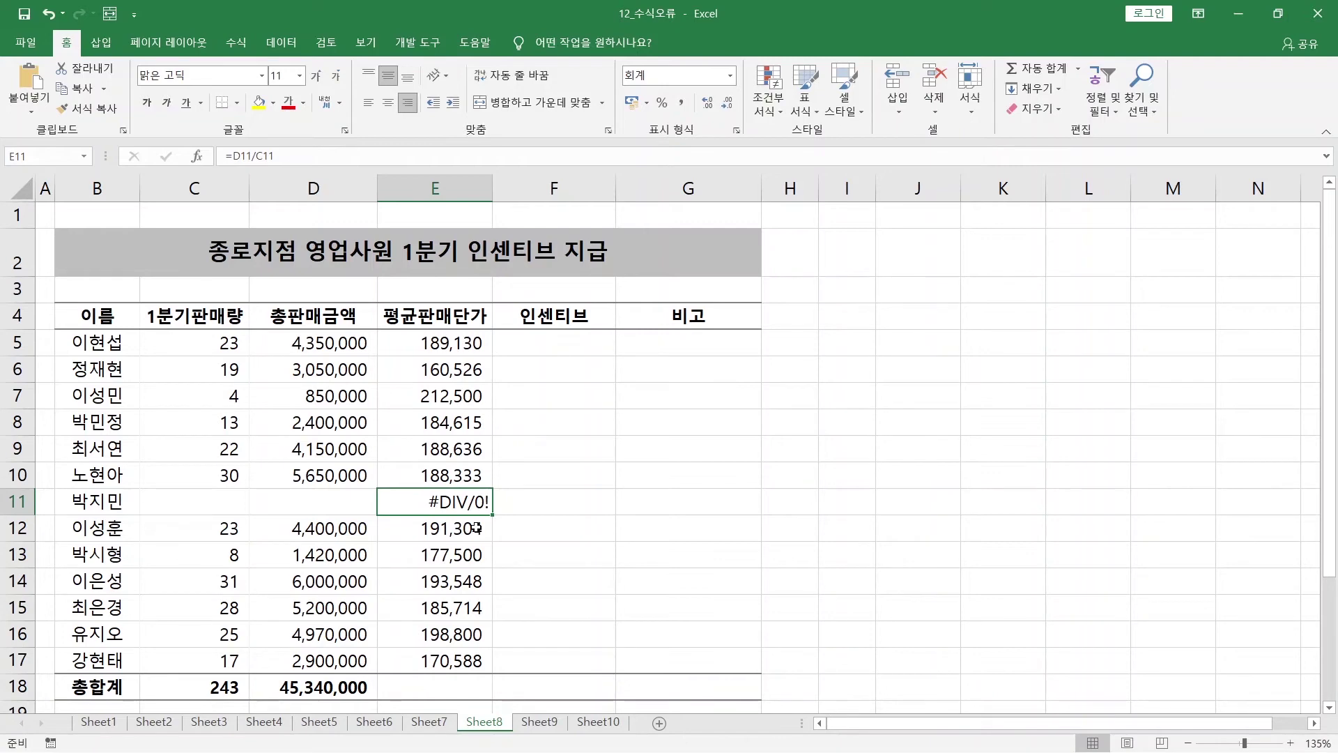
left_click(443, 346)
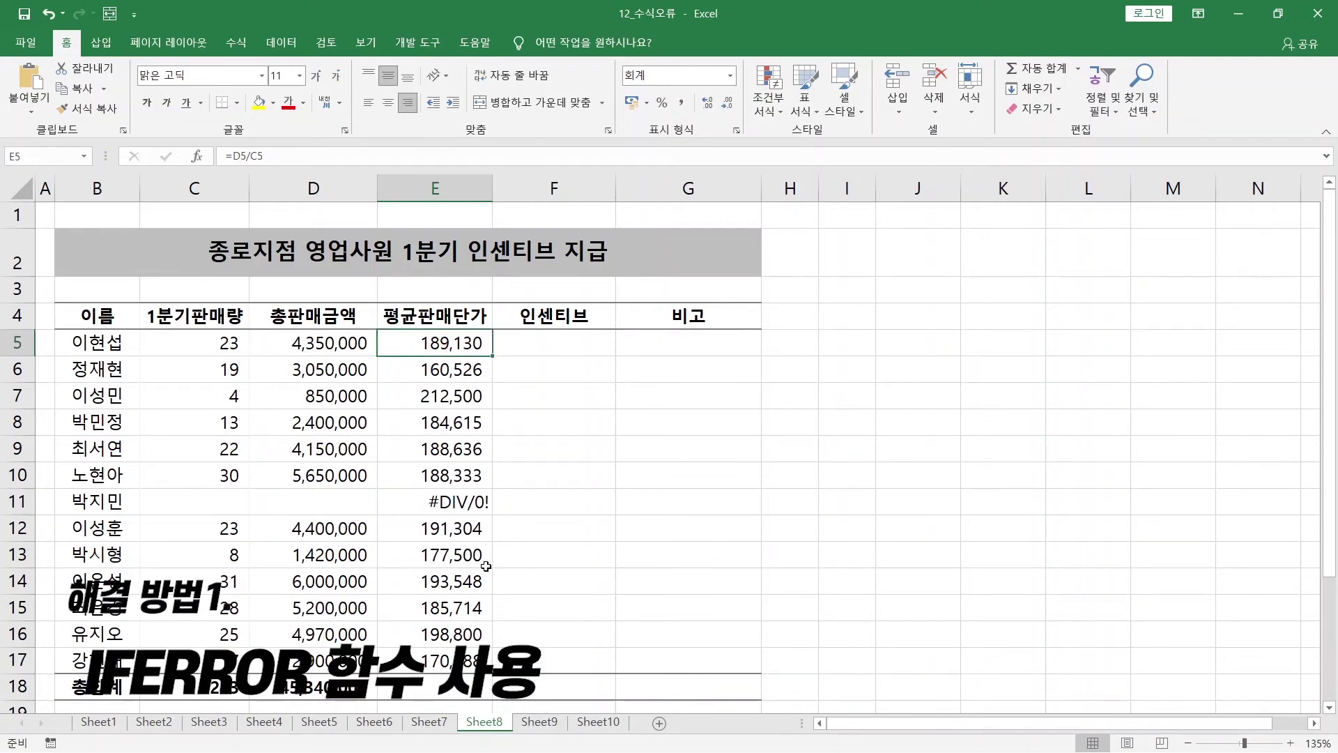
key("F2")
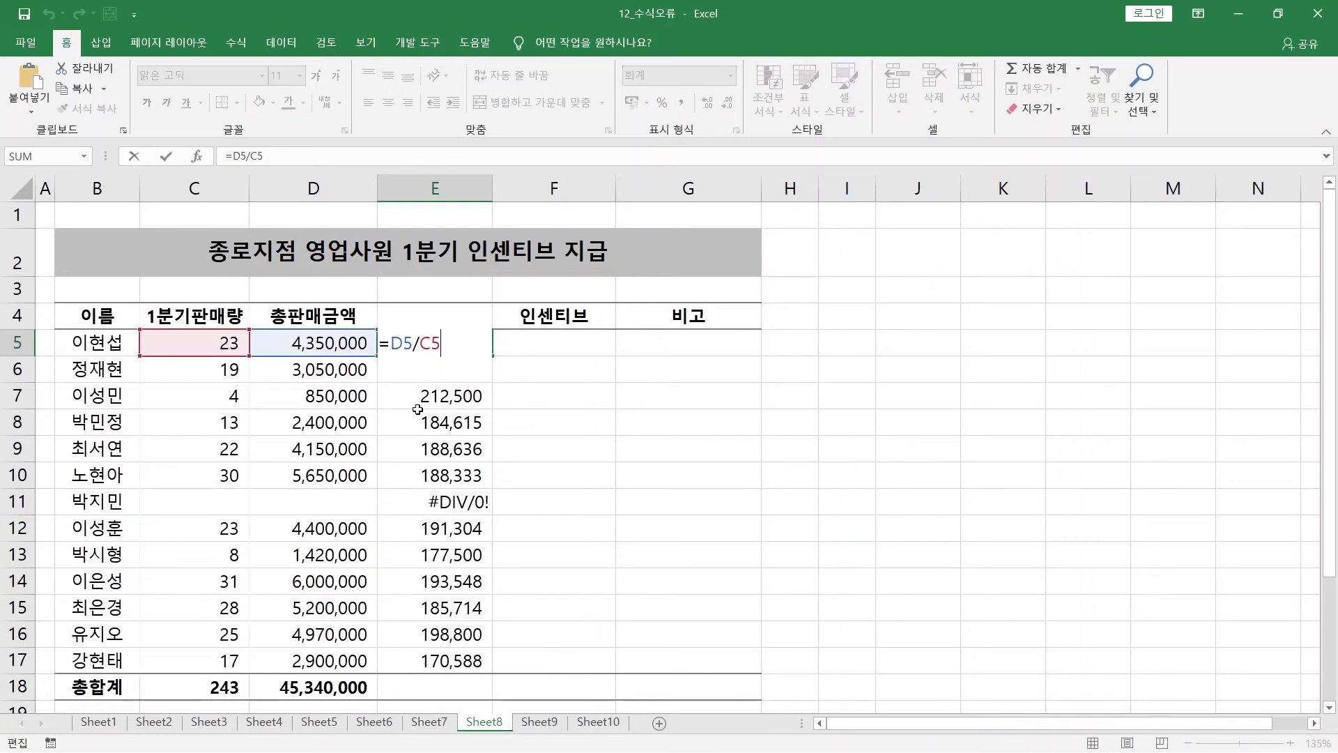
left_click(391, 345)
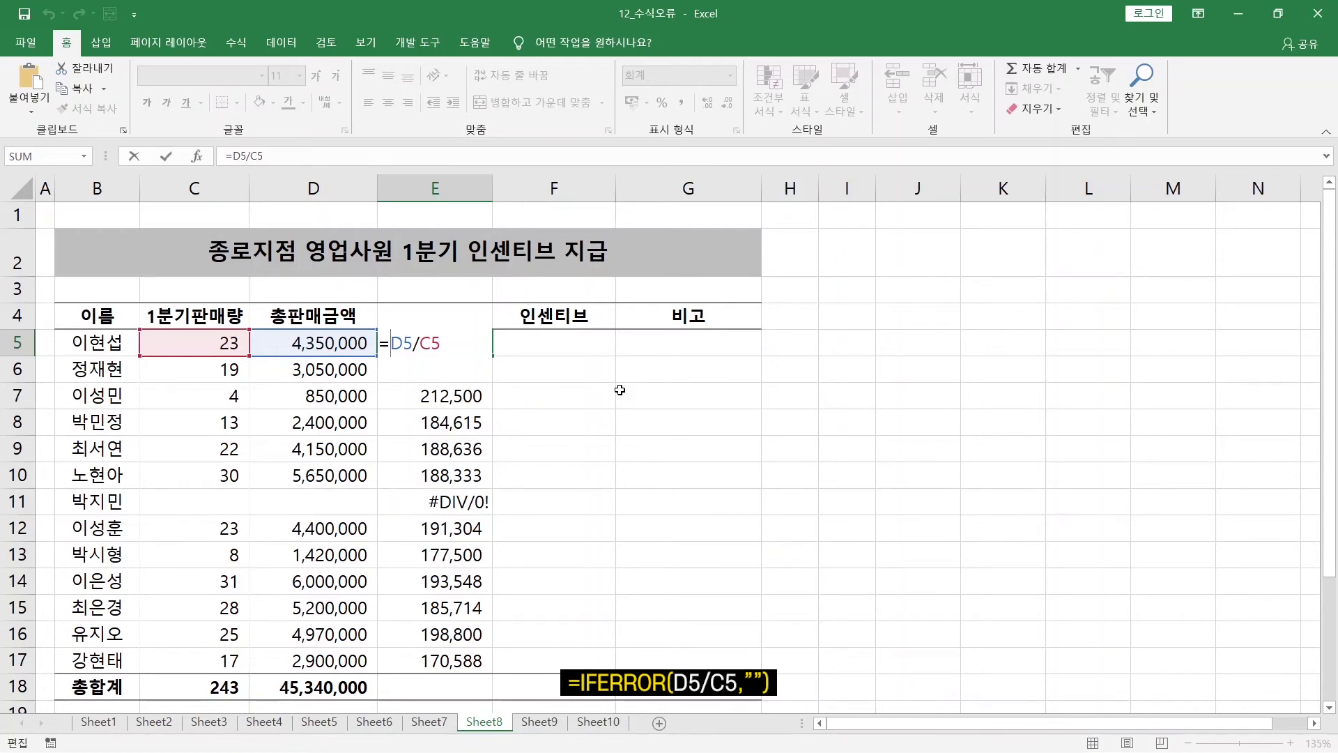
type("IF")
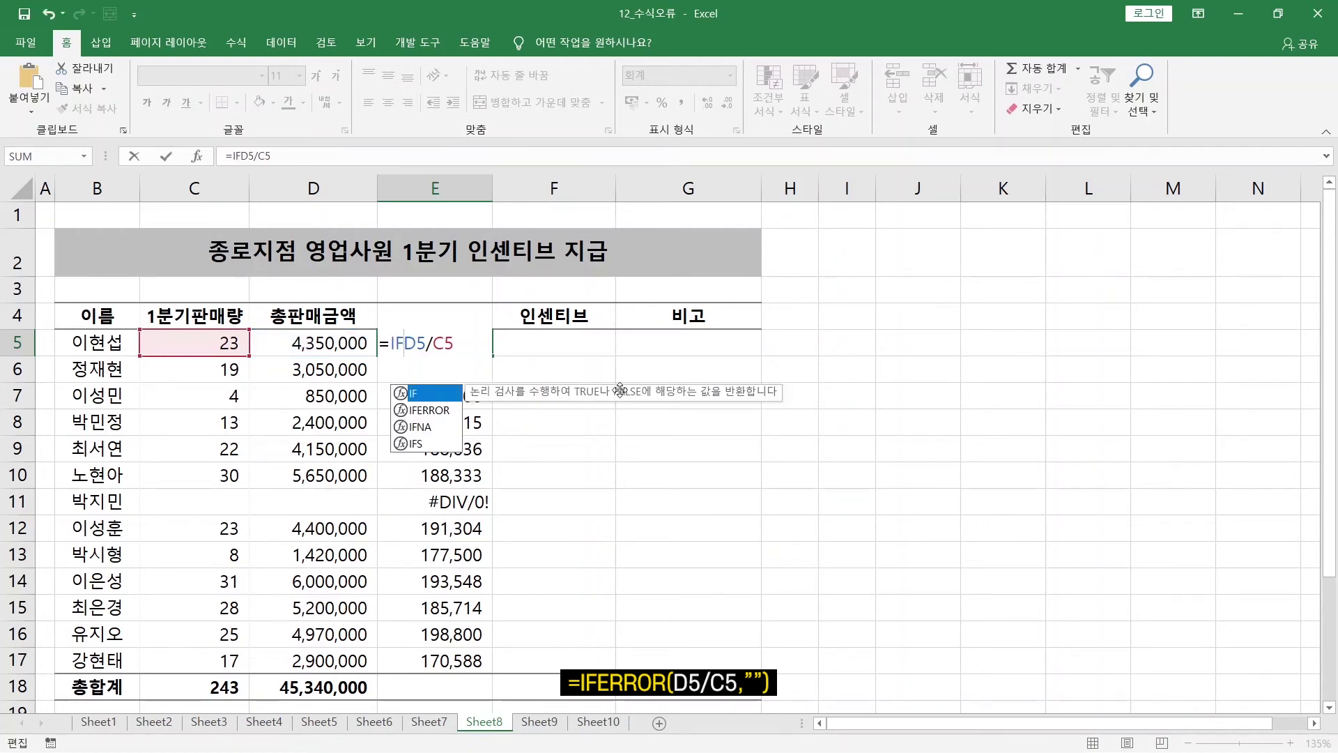
type("ERROR")
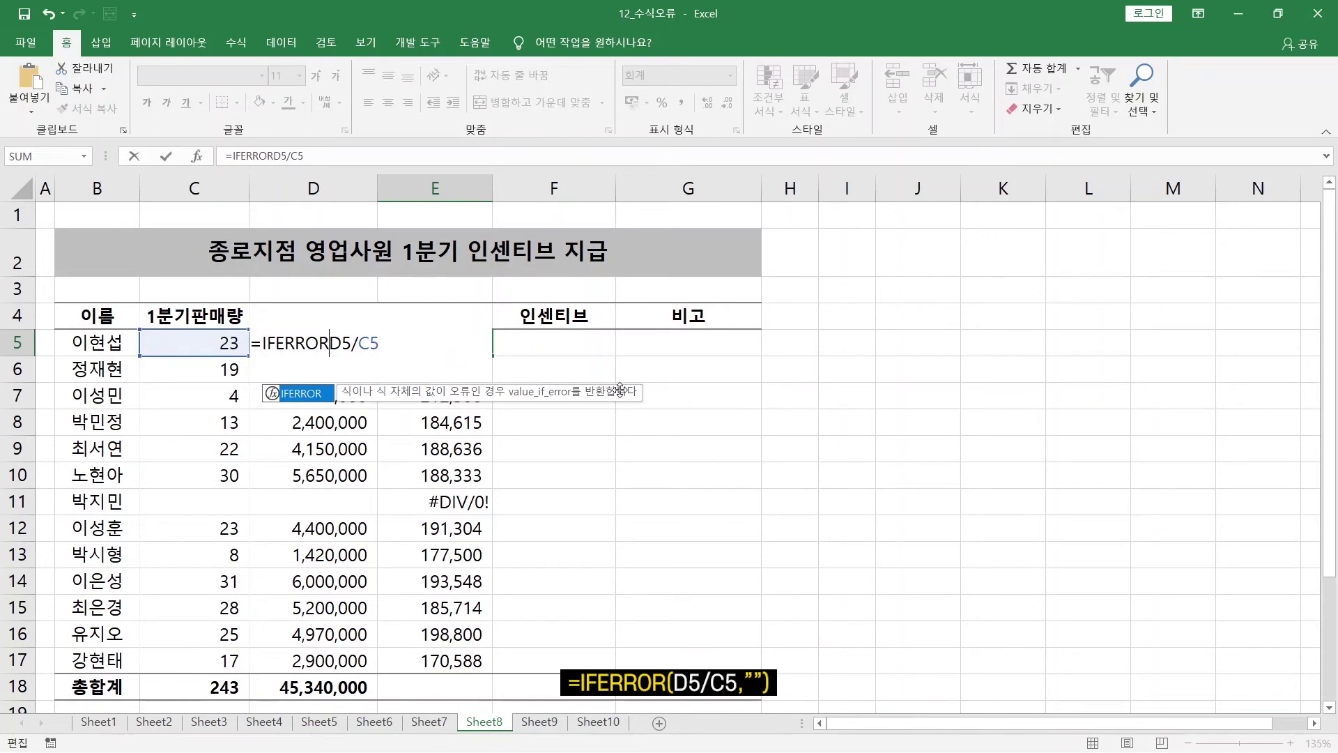
type("(")
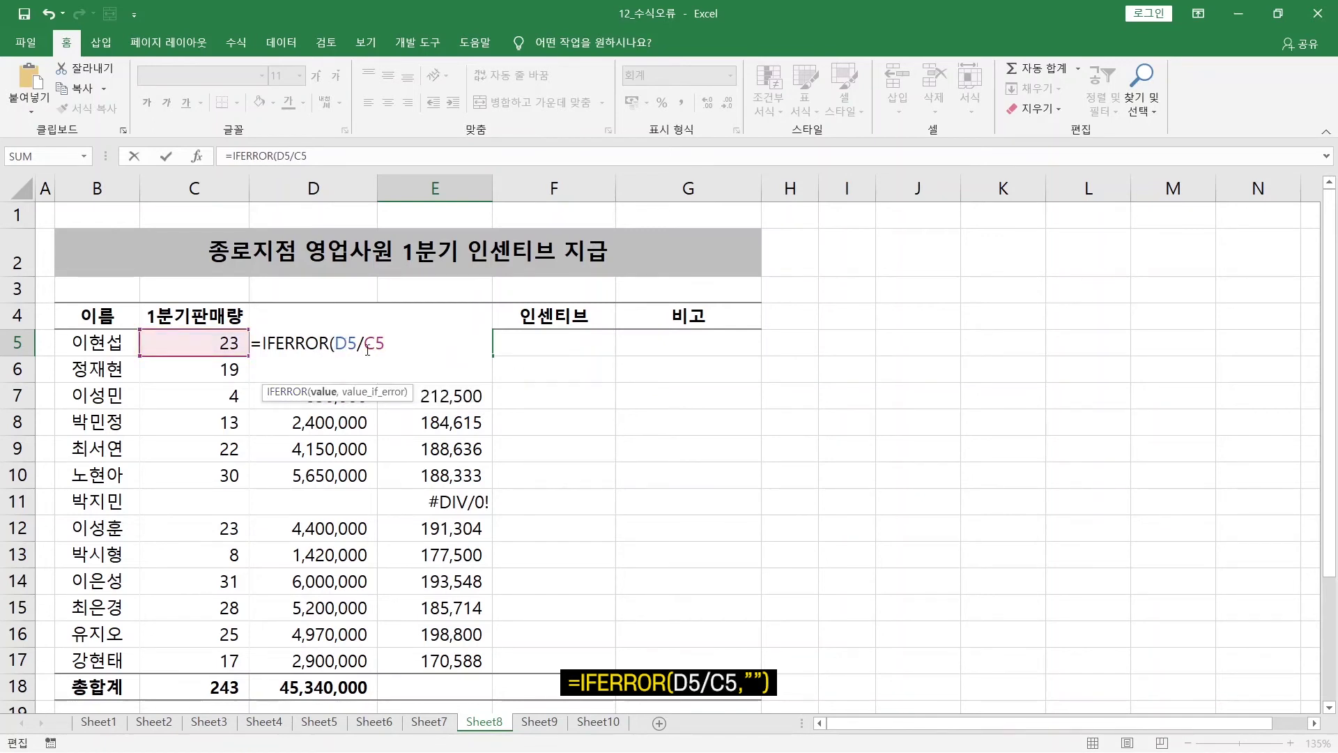
left_click_drag(333, 343, 386, 344)
left_click(388, 343)
type(",\"\")")
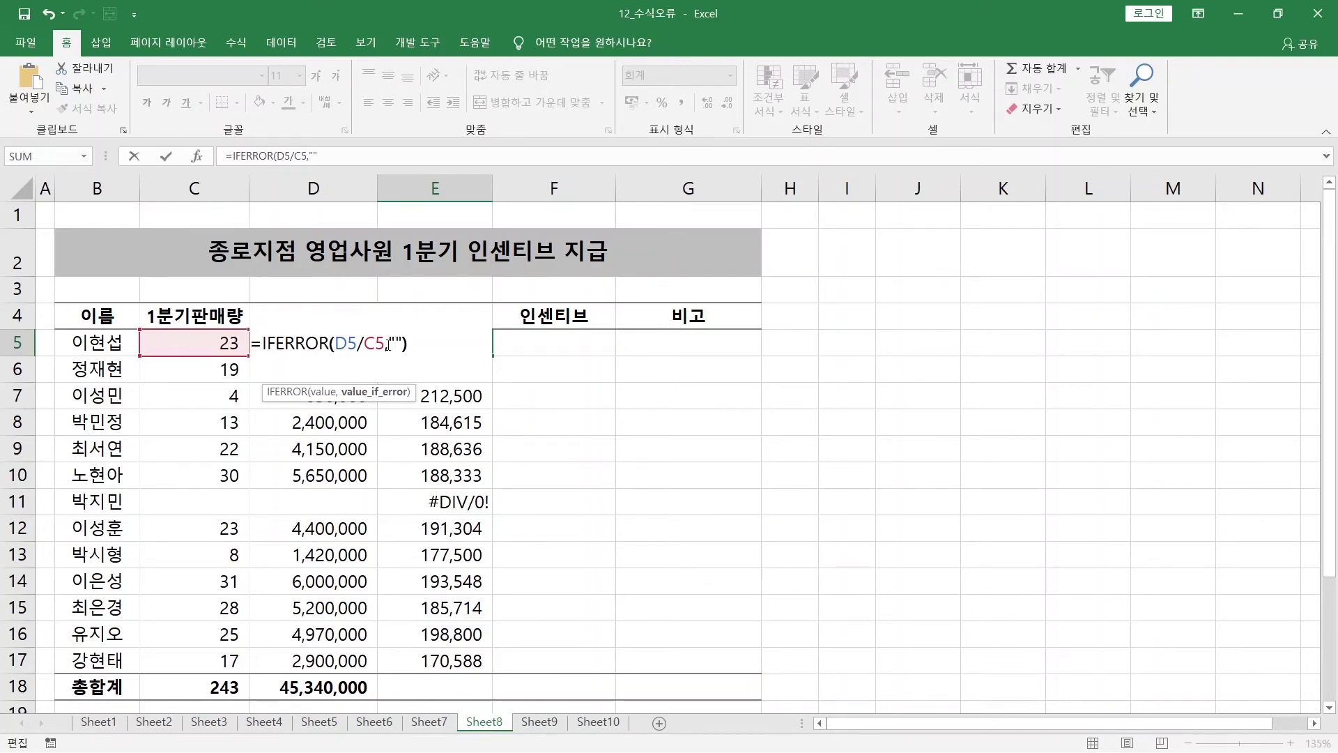
key("Return")
Step: Fill the IFERROR formula from E5 down through E17 and check the result in E11
left_click(387, 344)
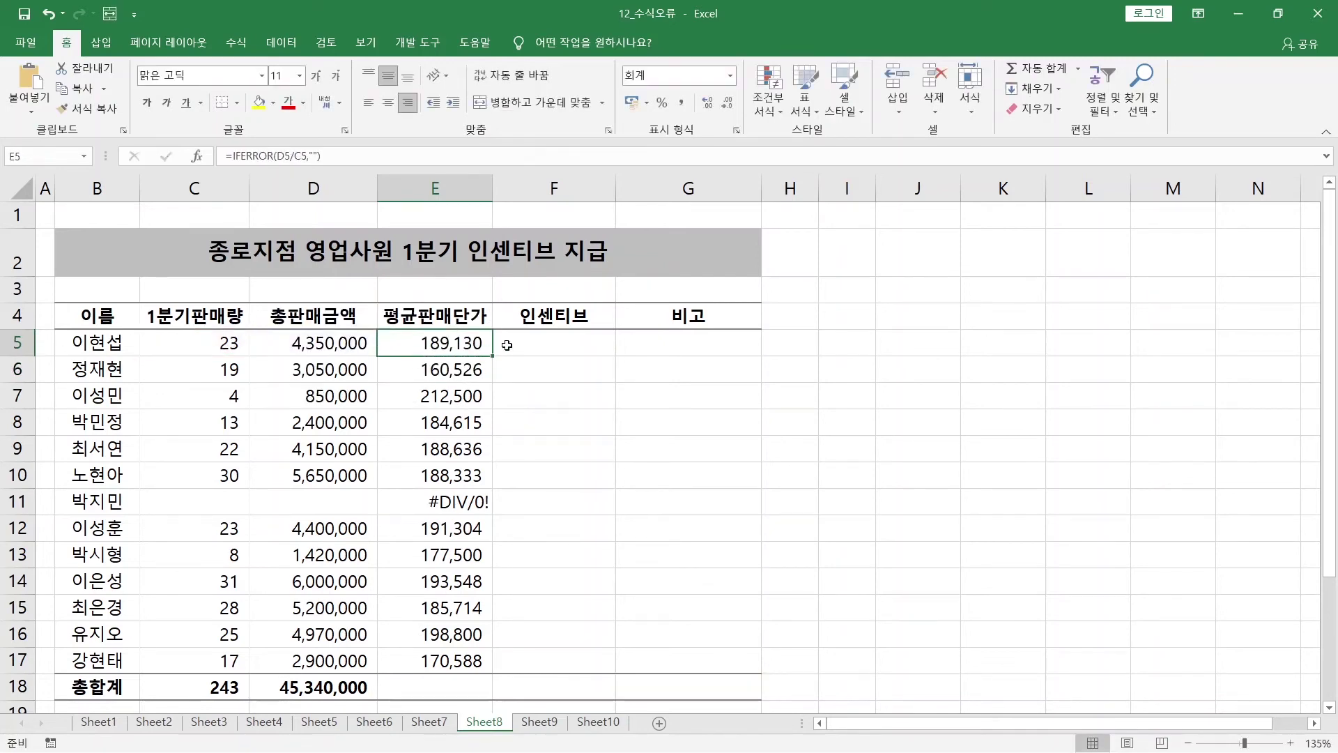
left_click_drag(492, 354, 452, 671)
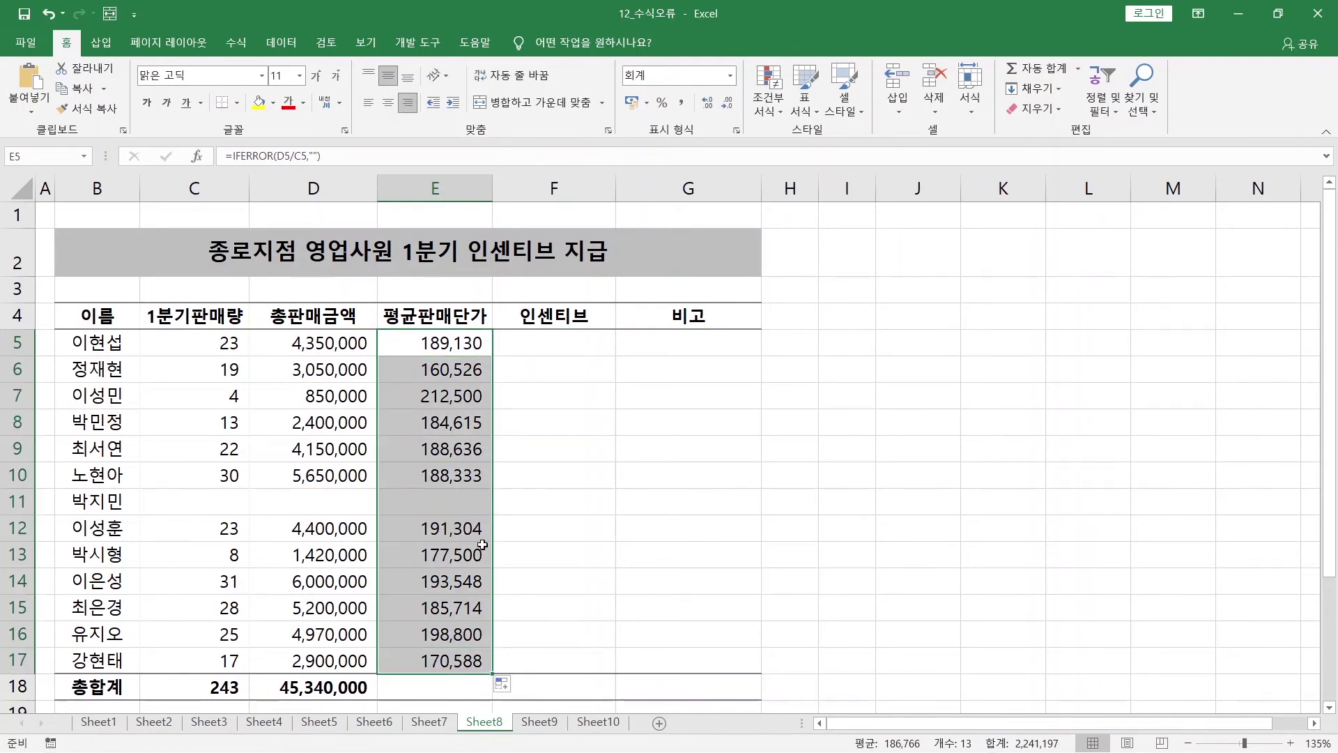
left_click(465, 506)
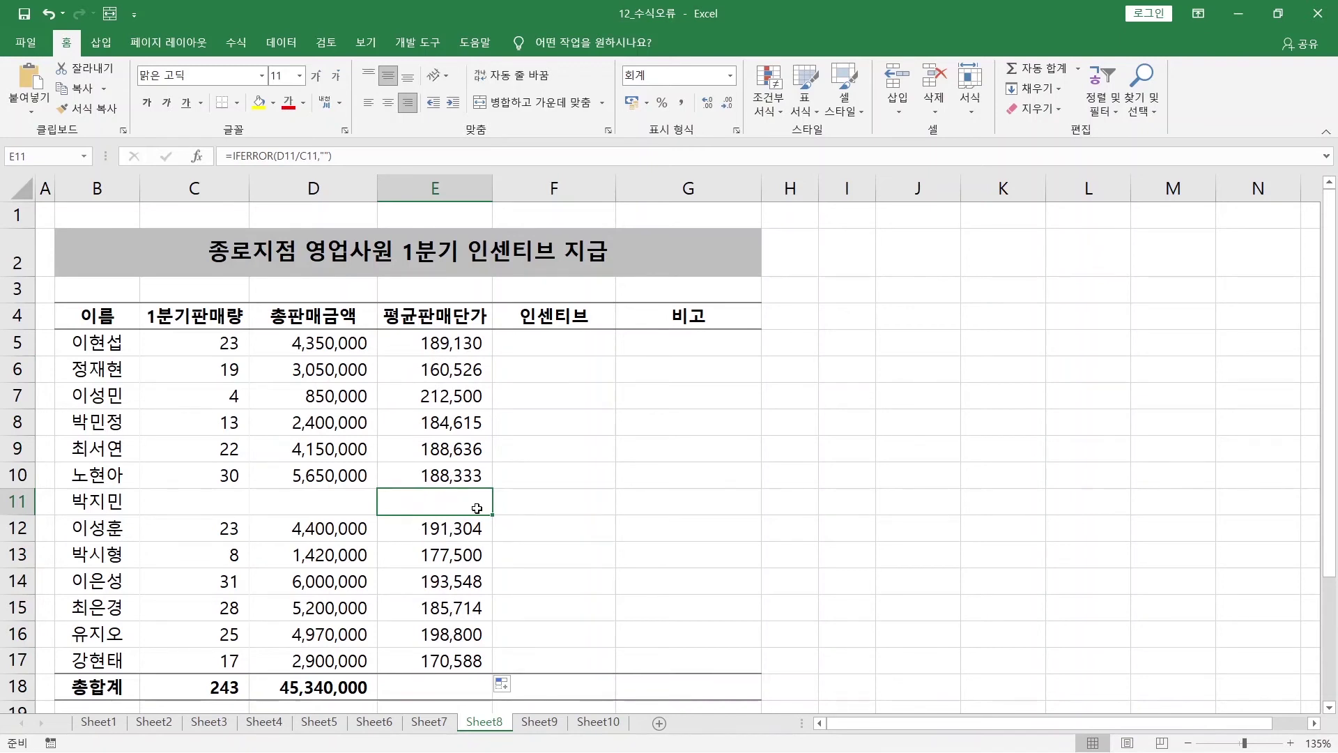
Step: On Sheet9, start a new conditional formatting rule for E5:E17 that formats only cells containing errors (오류)
left_click(560, 723)
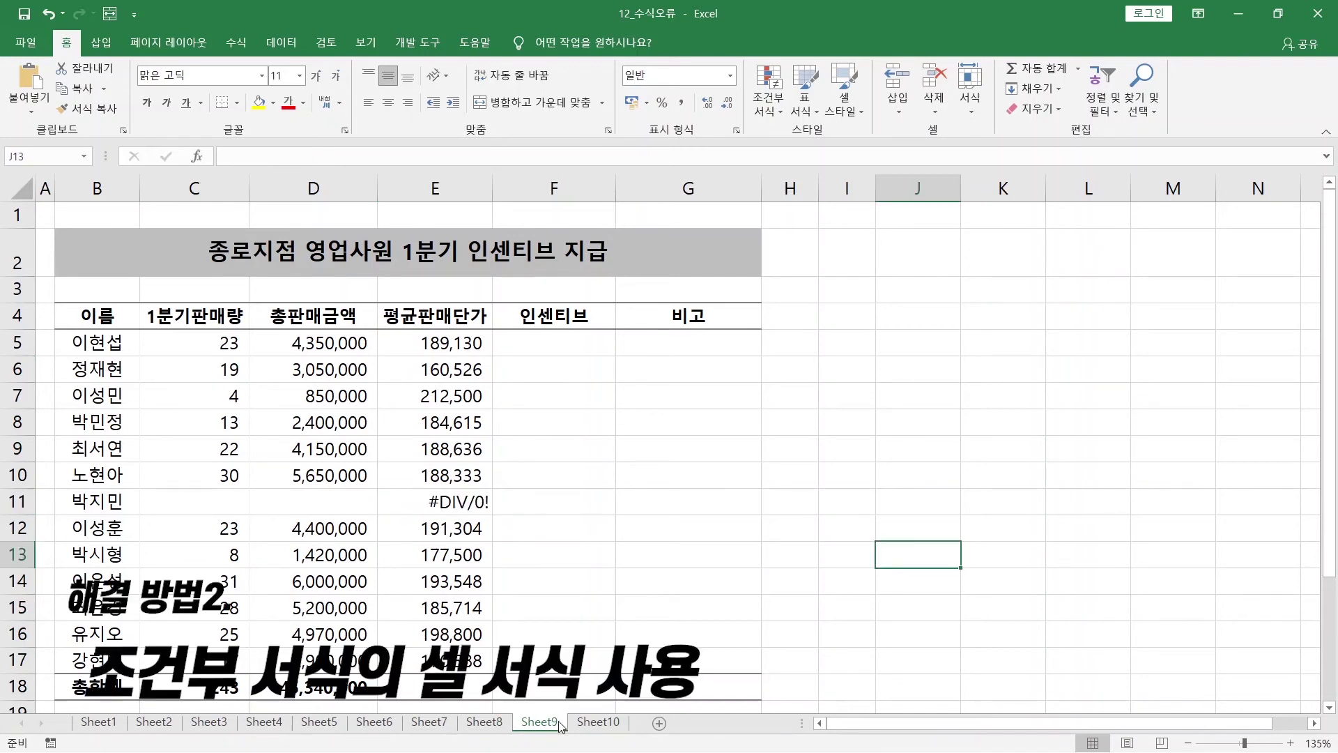
left_click(480, 500)
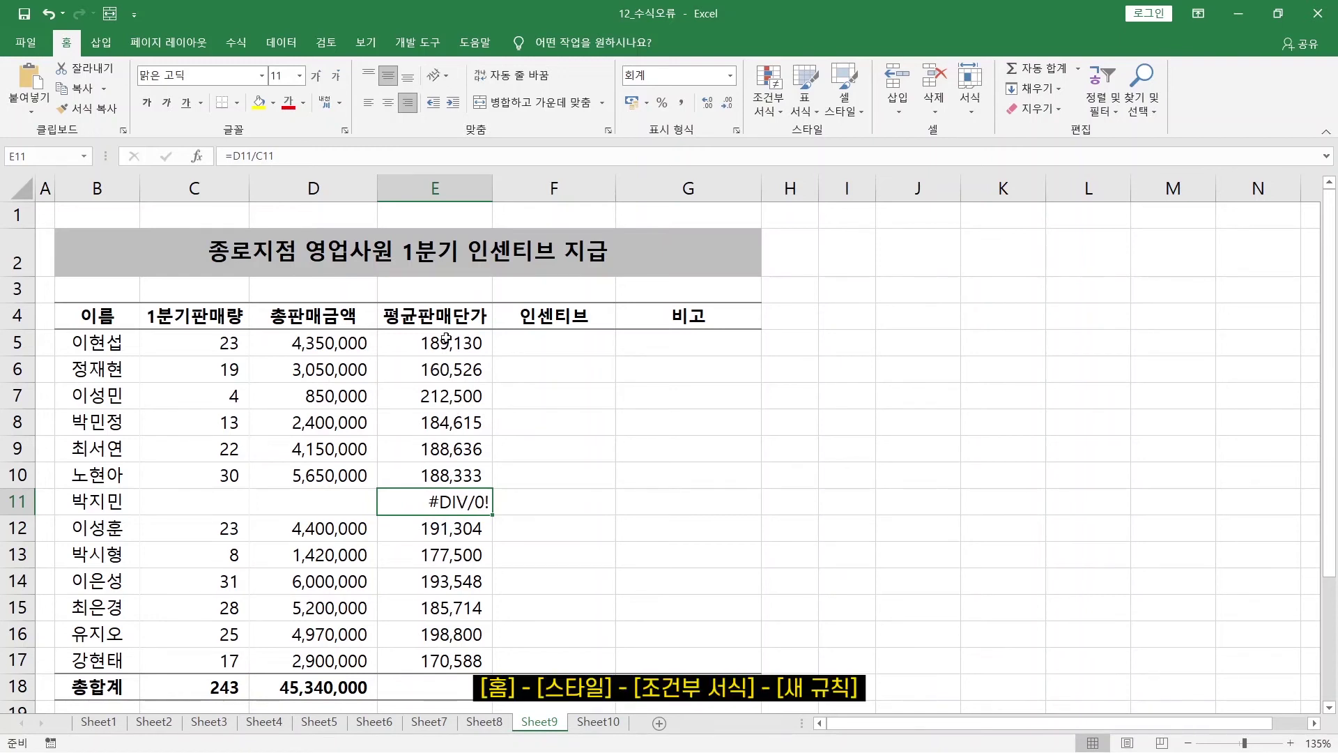
left_click_drag(441, 342, 449, 658)
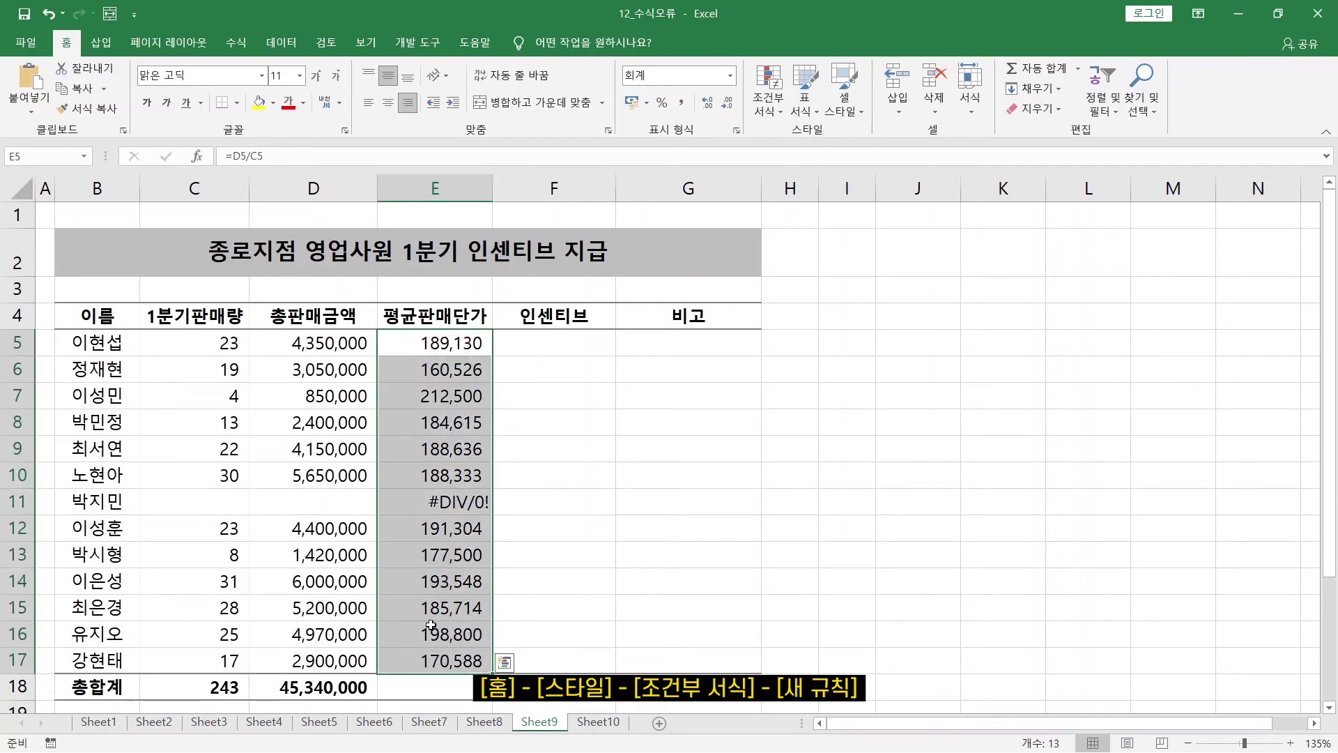
left_click(768, 104)
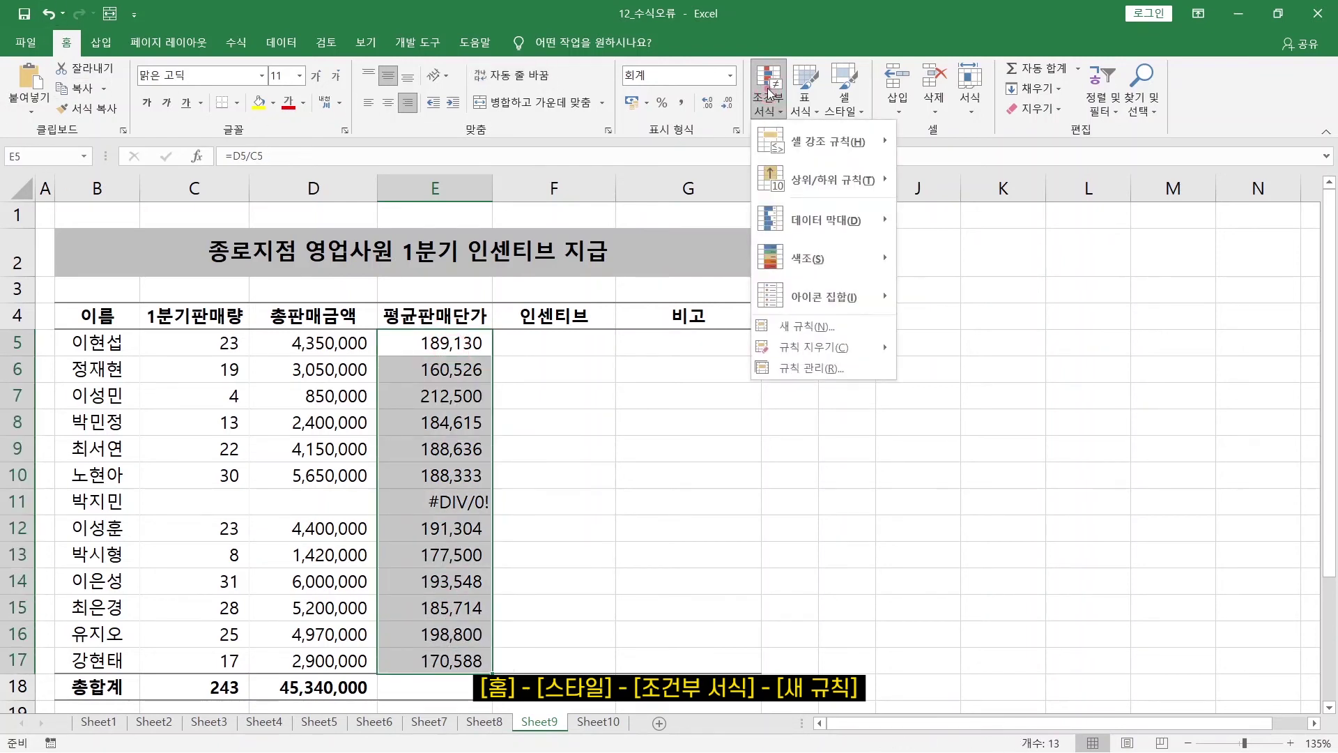
left_click(828, 329)
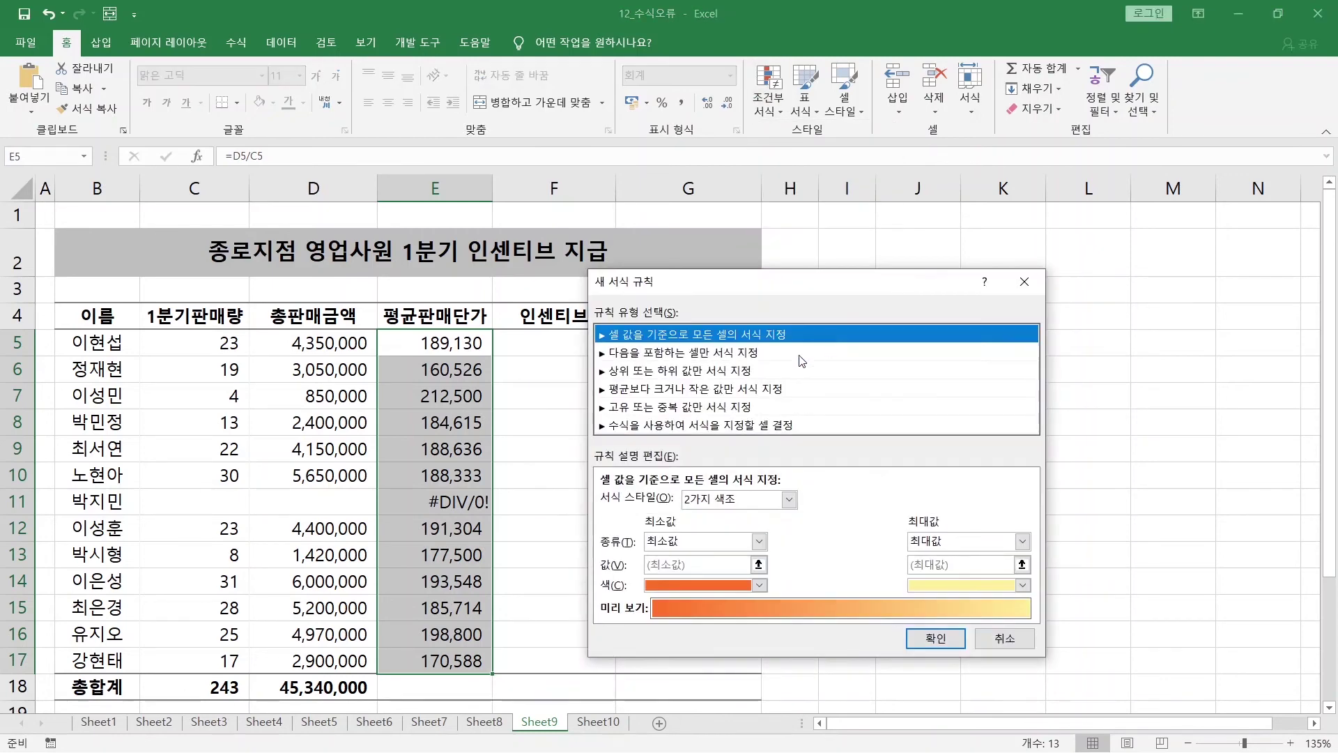
left_click(802, 354)
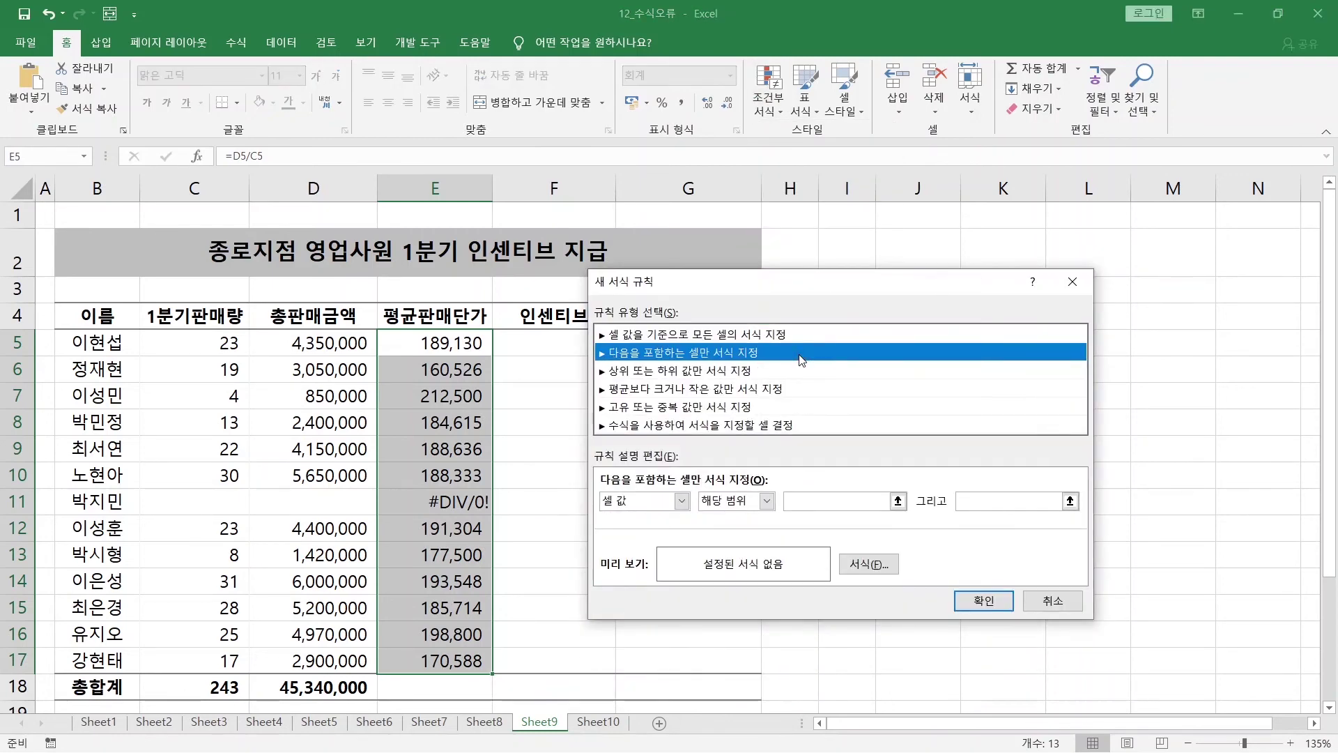
left_click(681, 500)
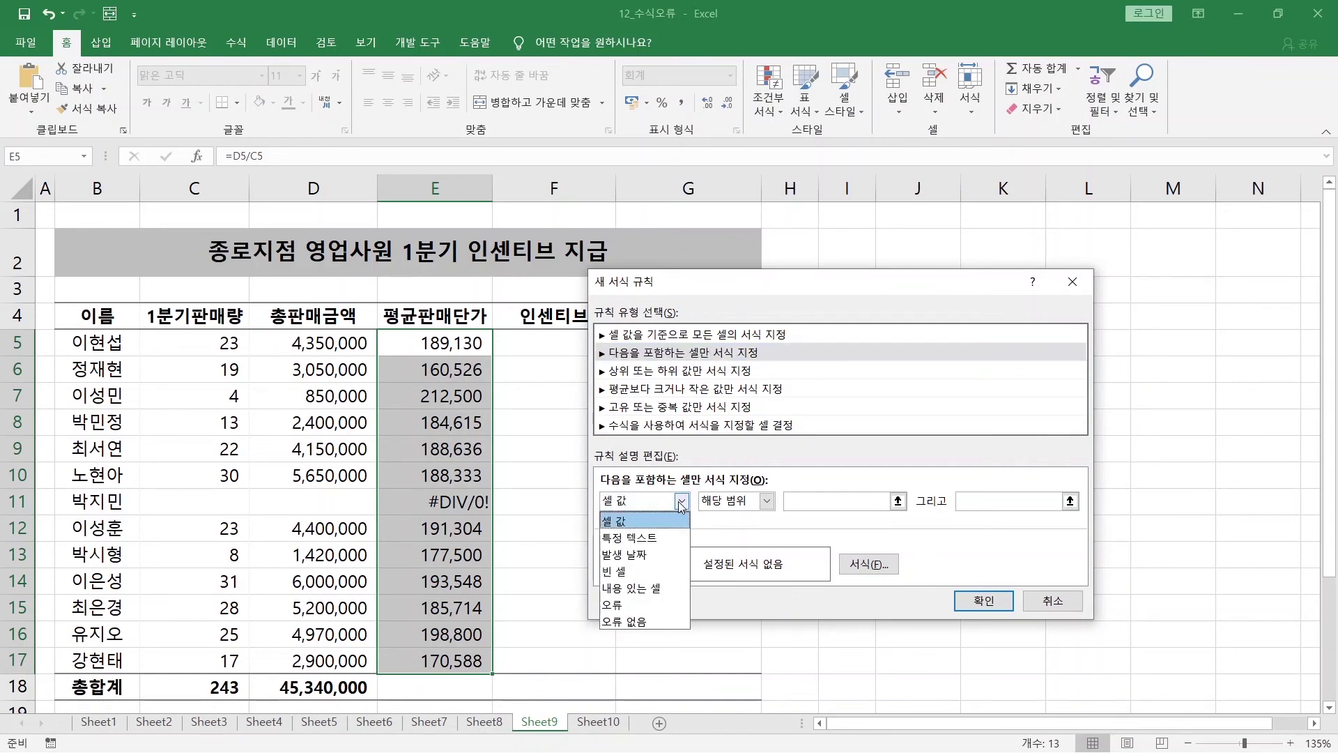
left_click(665, 605)
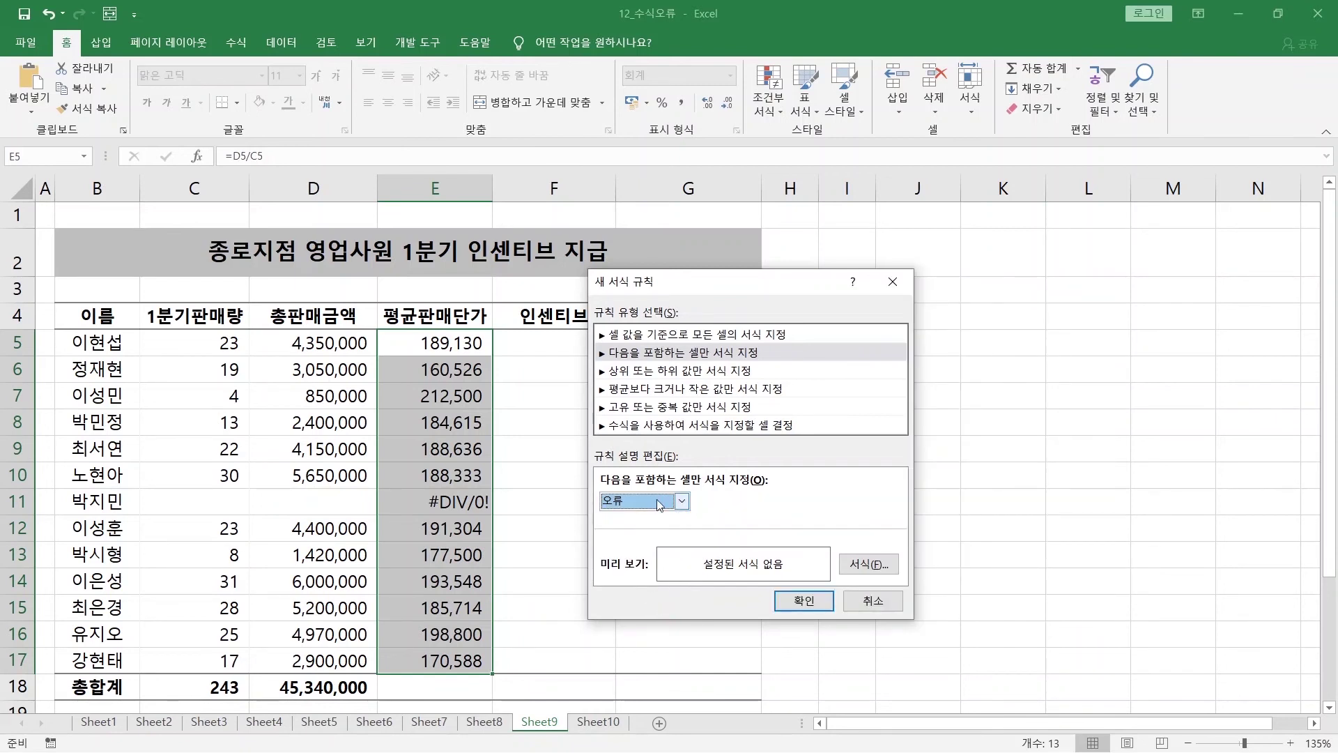
Step: Give the error-cell rule for E5:E17 a white font colour and apply the rule
left_click(865, 575)
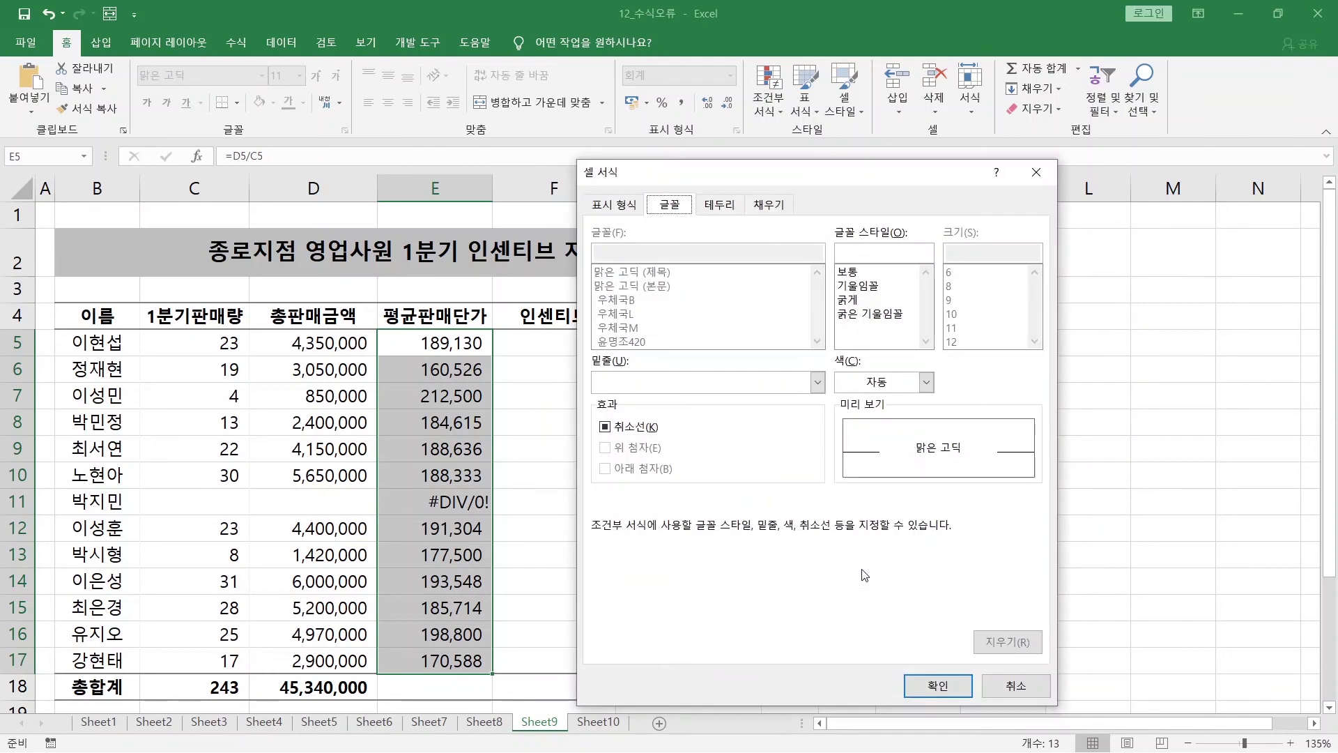
left_click(879, 388)
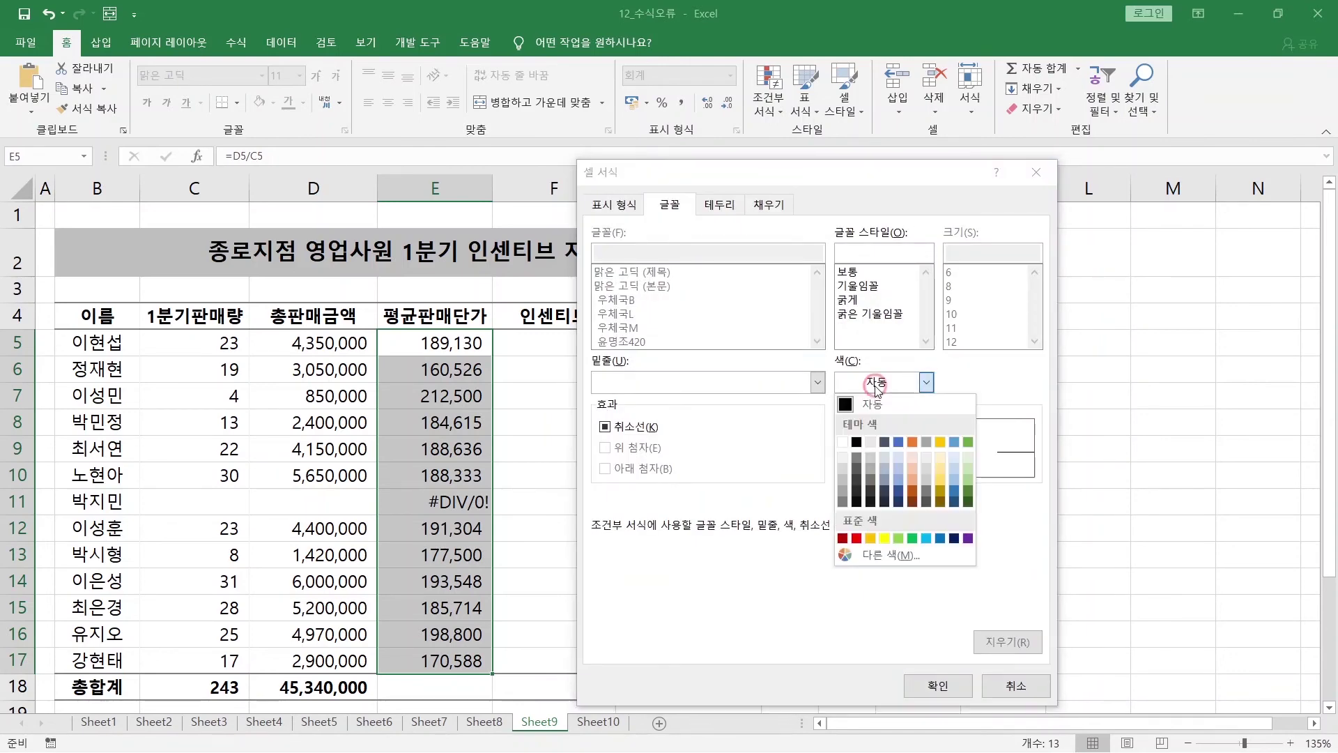
left_click(843, 442)
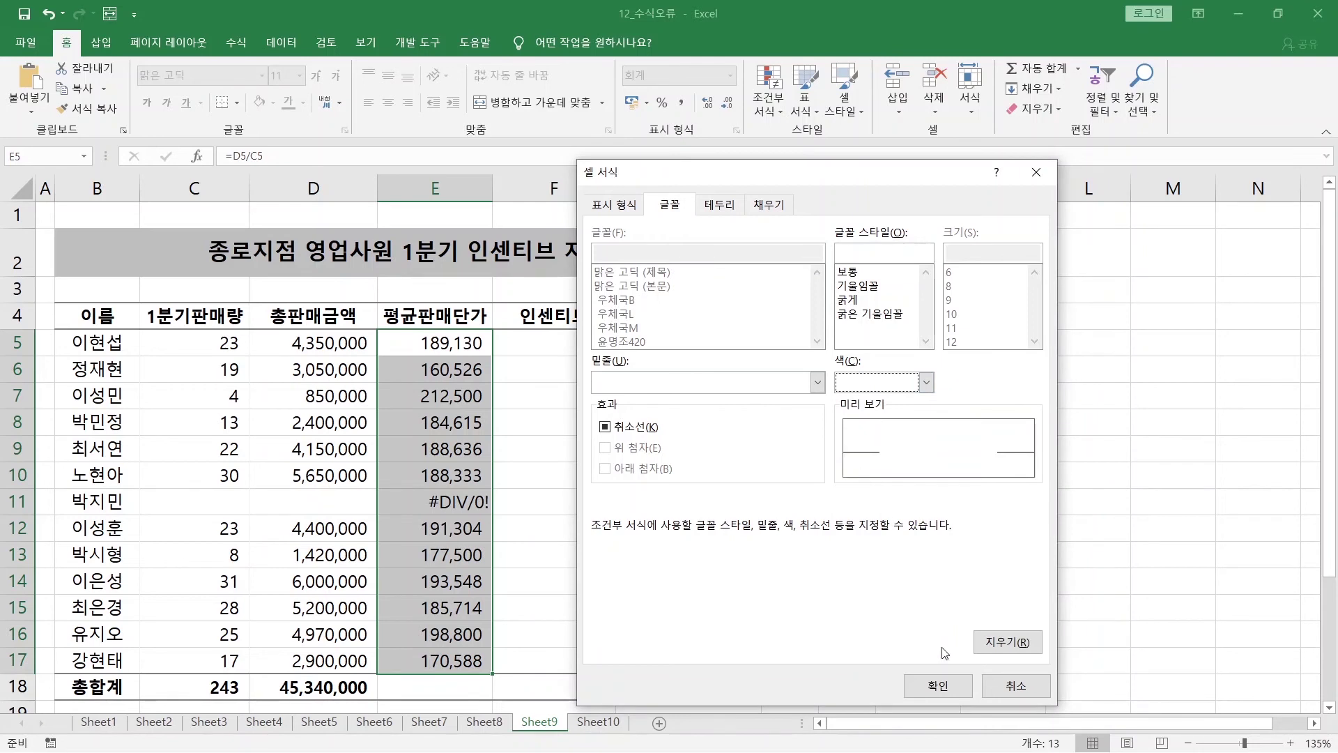
left_click(939, 686)
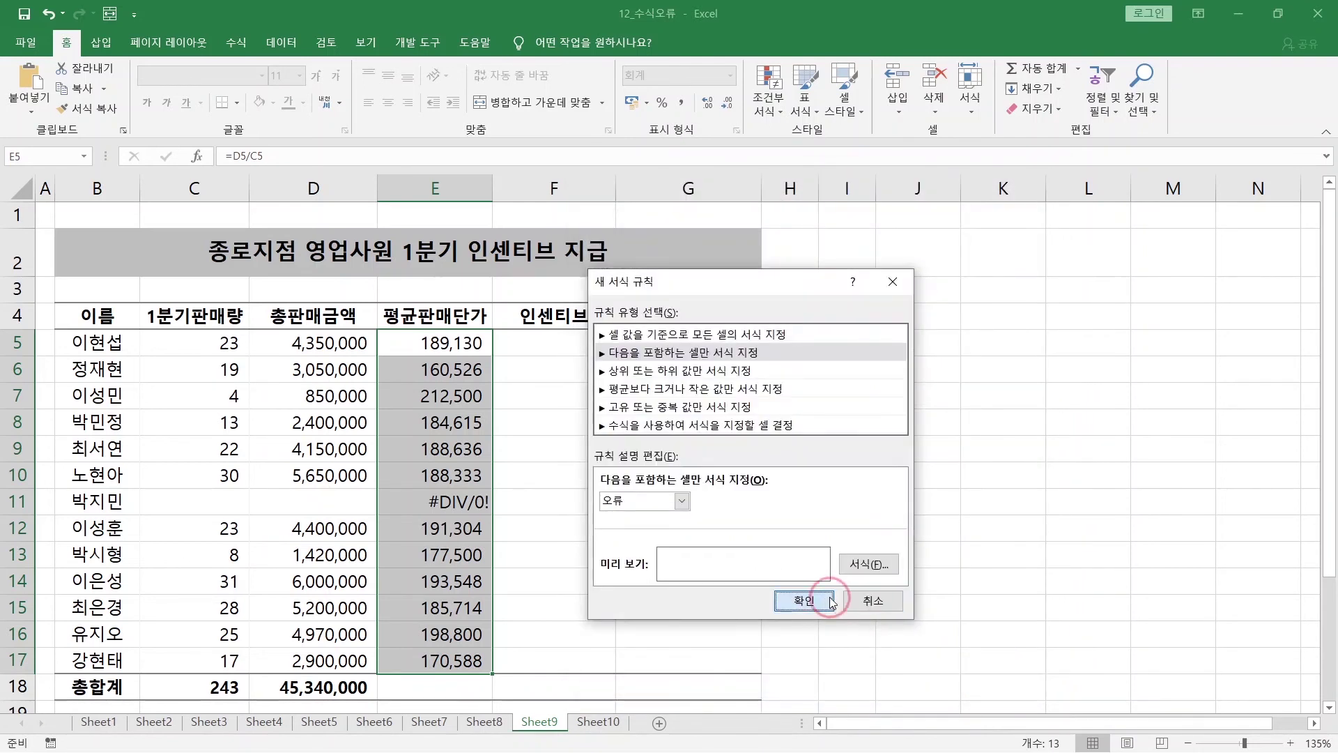
left_click(808, 603)
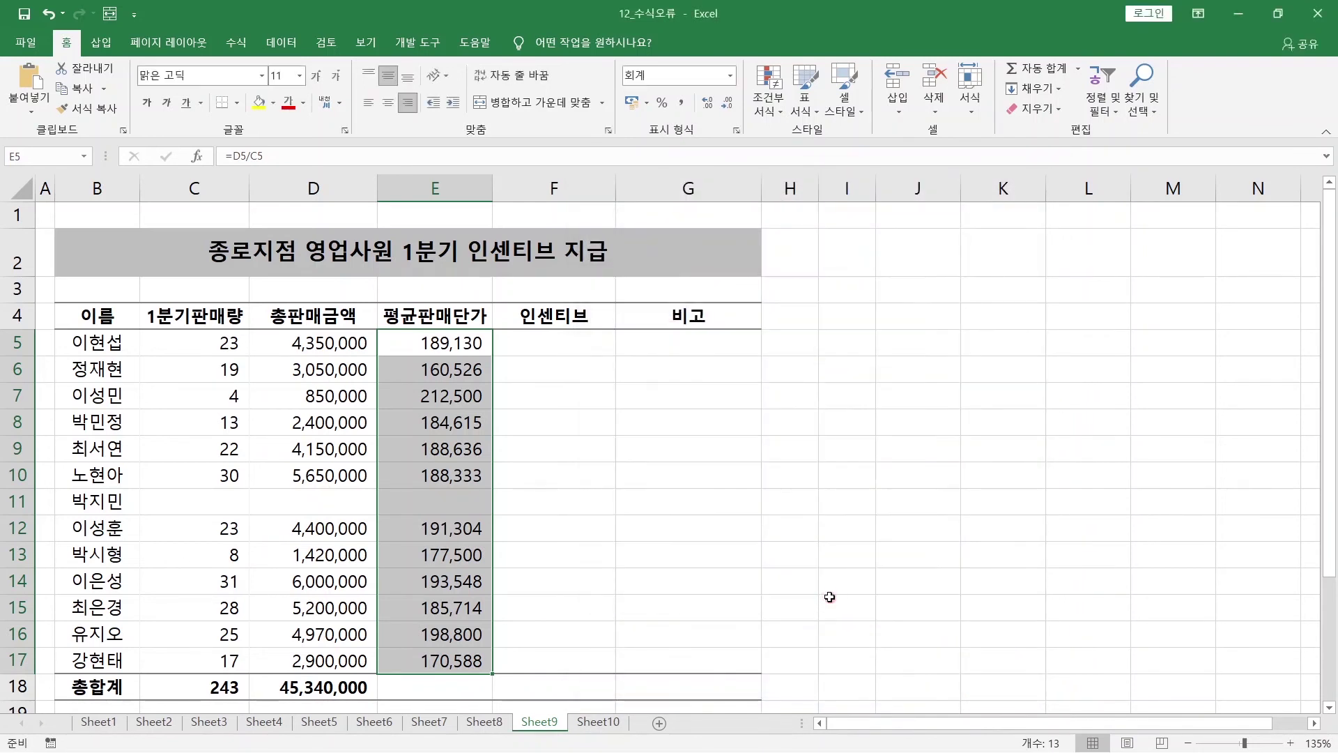
Step: On Sheet10, set cell errors to print as <공백> in the page setup, and check E11 in the print preview before returning to the sheet
left_click(404, 508)
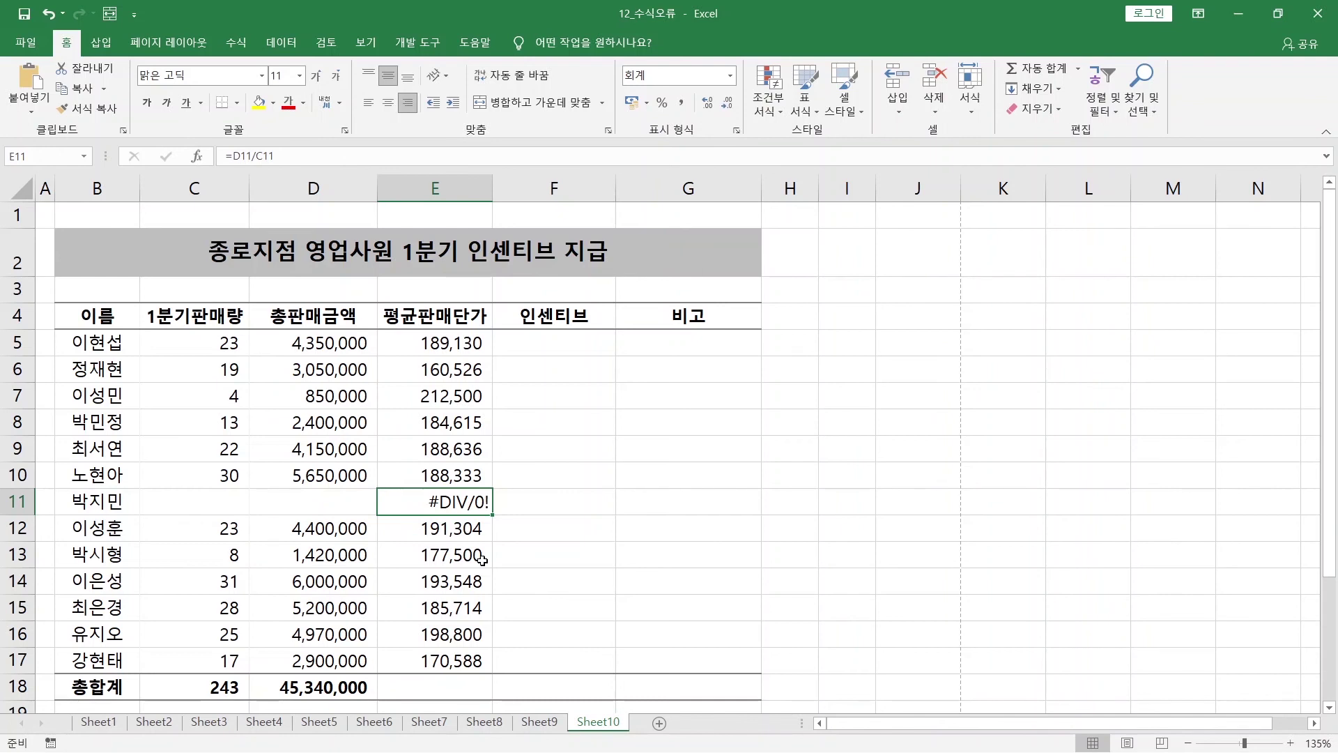
left_click(209, 45)
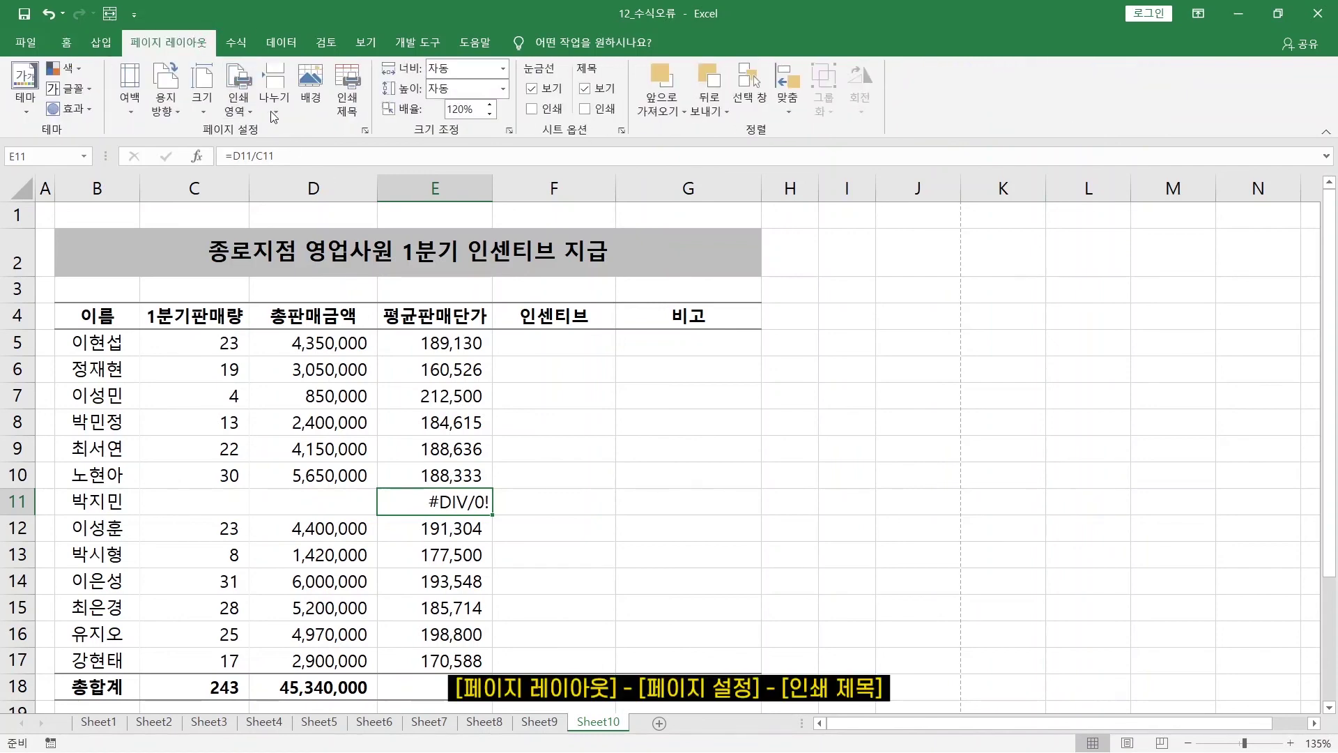
left_click(346, 103)
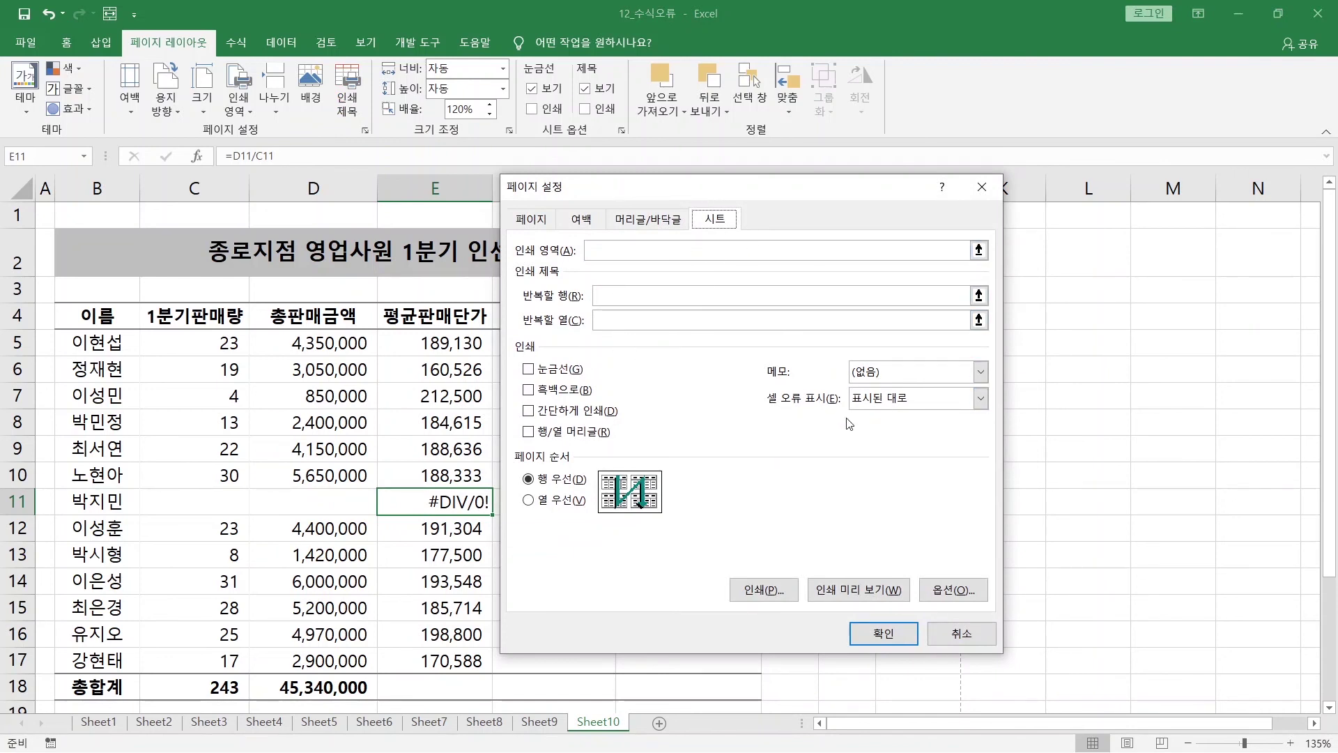
left_click(893, 400)
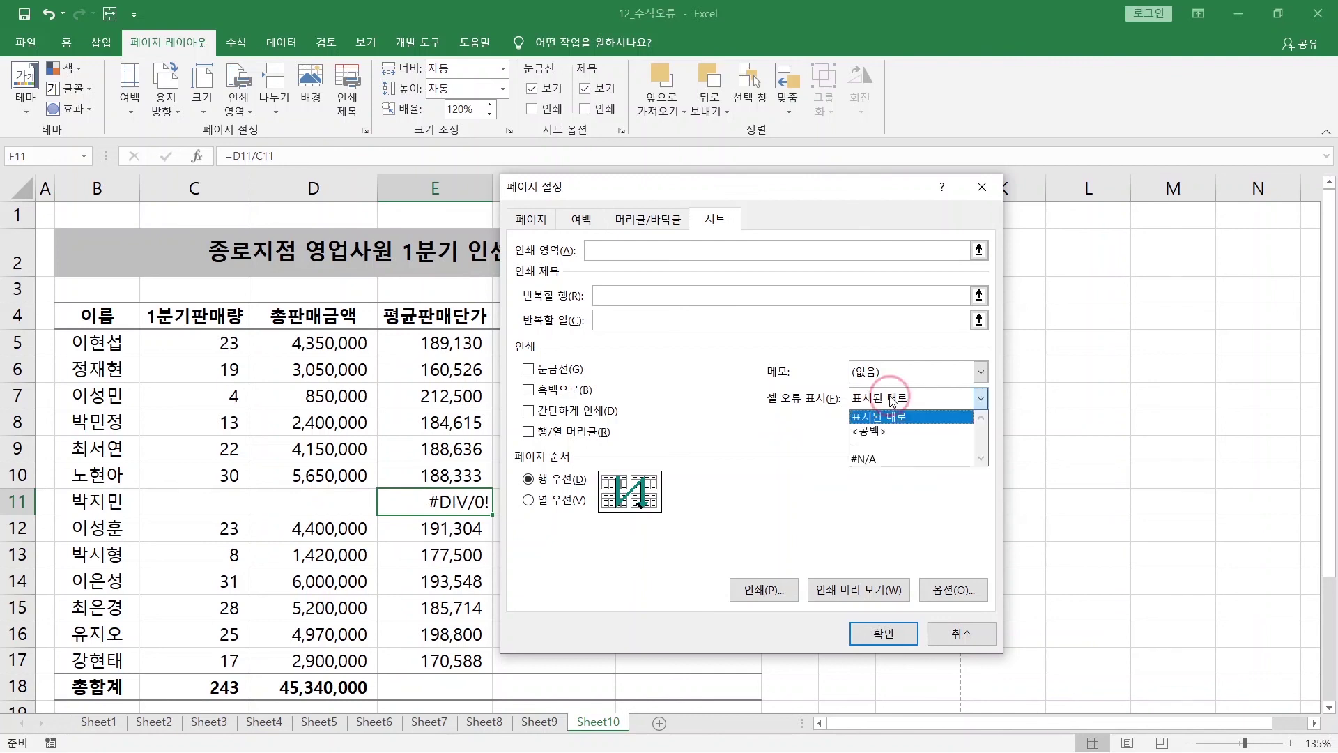
left_click(916, 432)
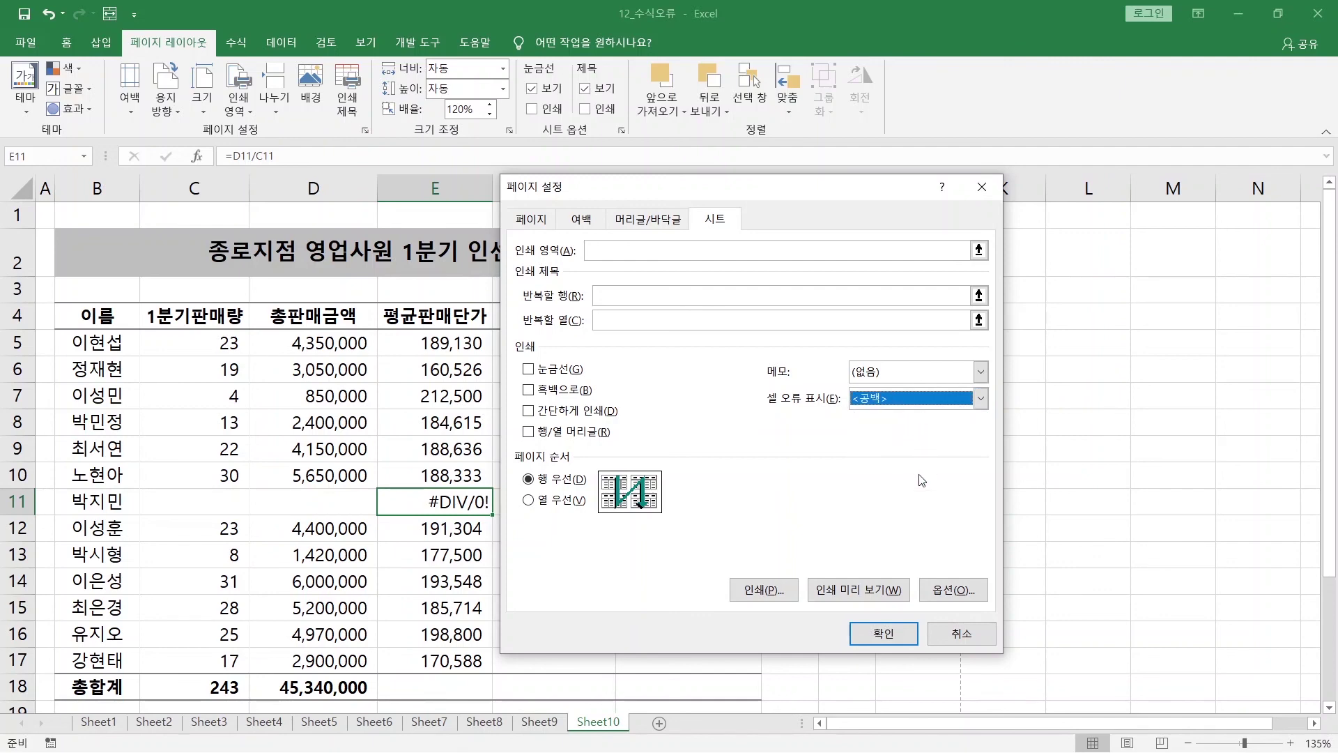
left_click(874, 597)
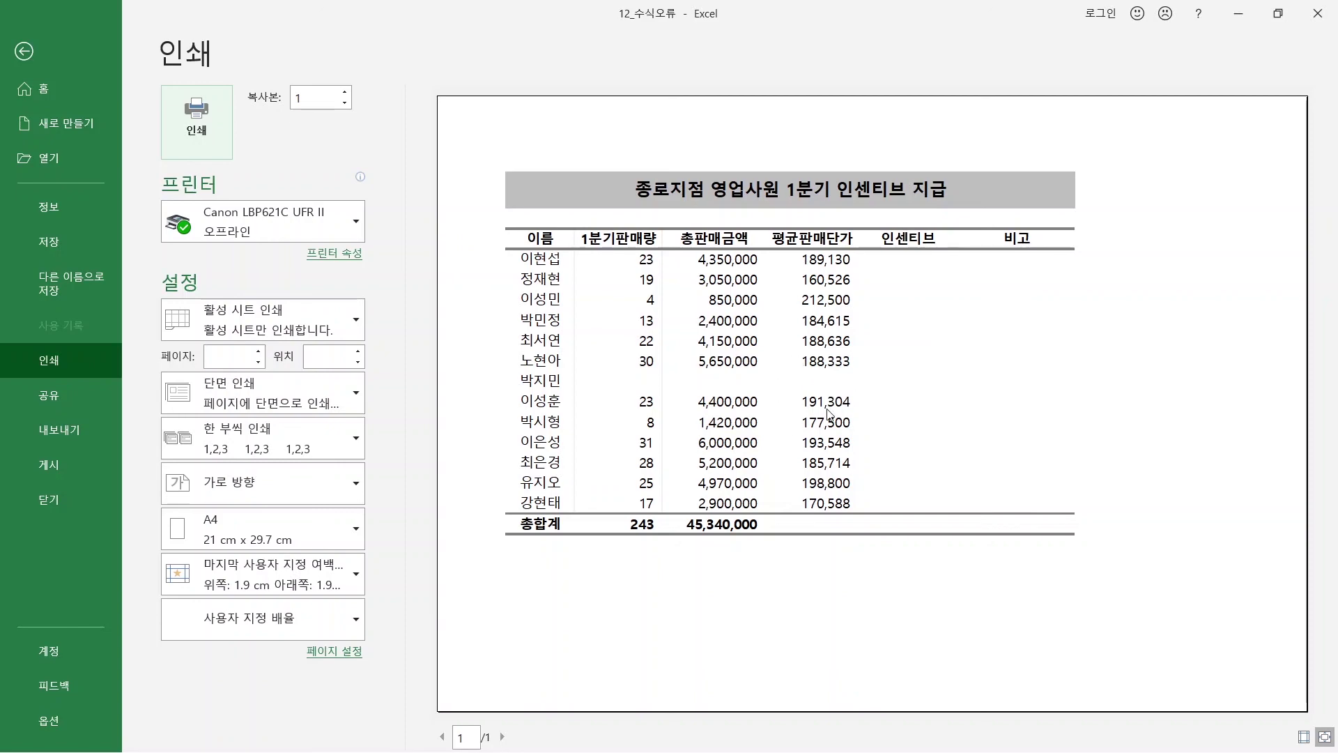
key("Escape")
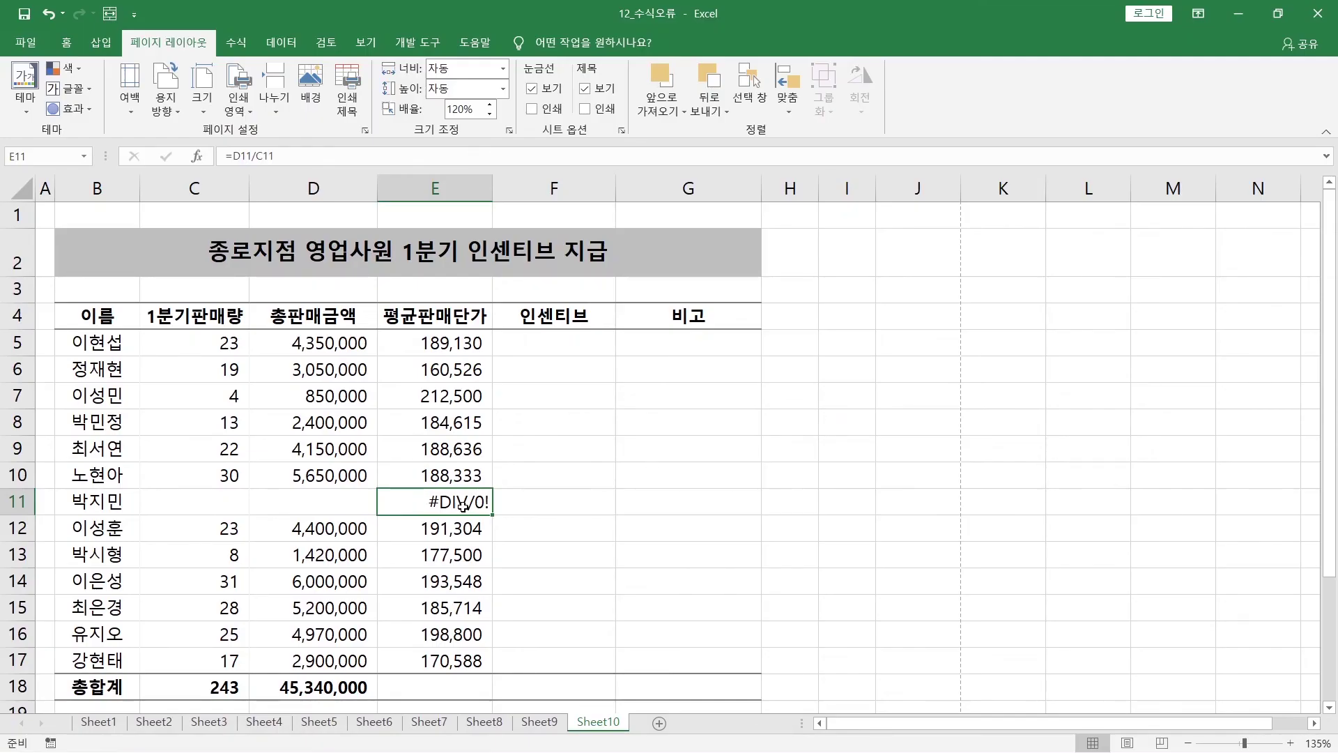